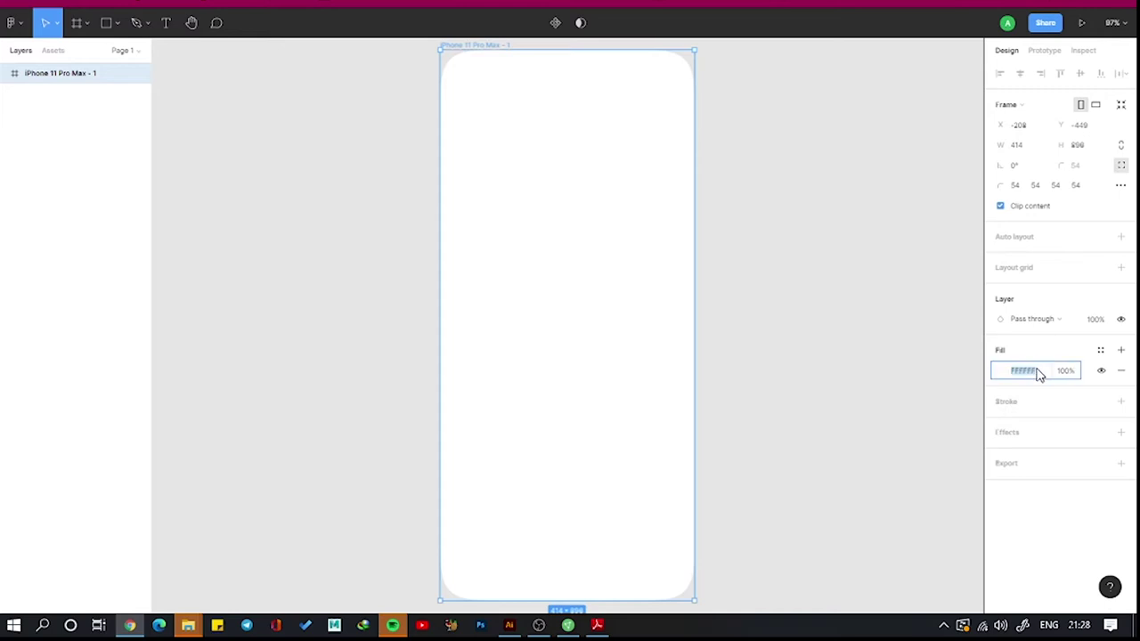
Give the iPhone frame a light lavender fill.
key(Return)
click(822, 371)
scroll(822, 371, down, 2)
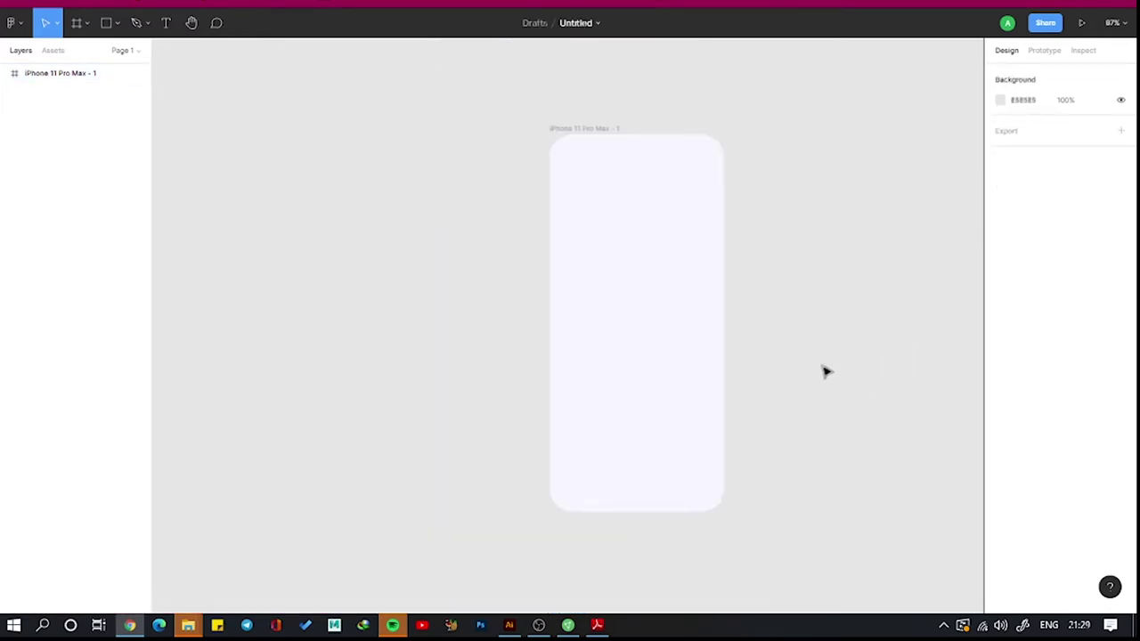
Draw a rectangle across the frame's bottom and raise its top midpoint into a gentle curve.
click(106, 23)
drag(478, 437, 497, 475)
double_click(578, 424)
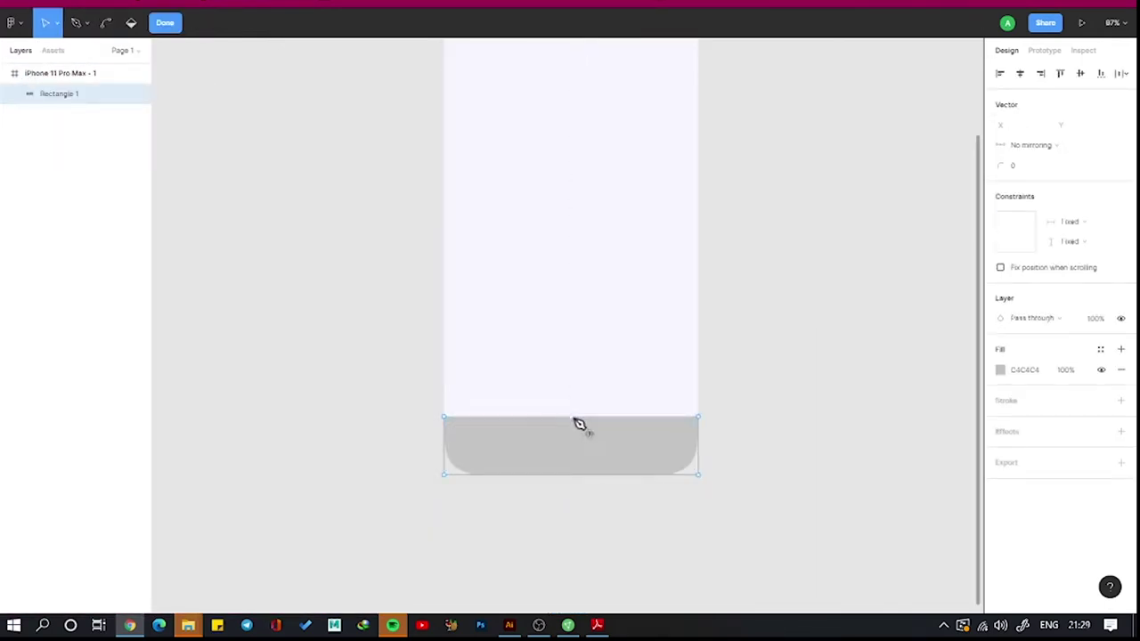
drag(571, 416, 571, 399)
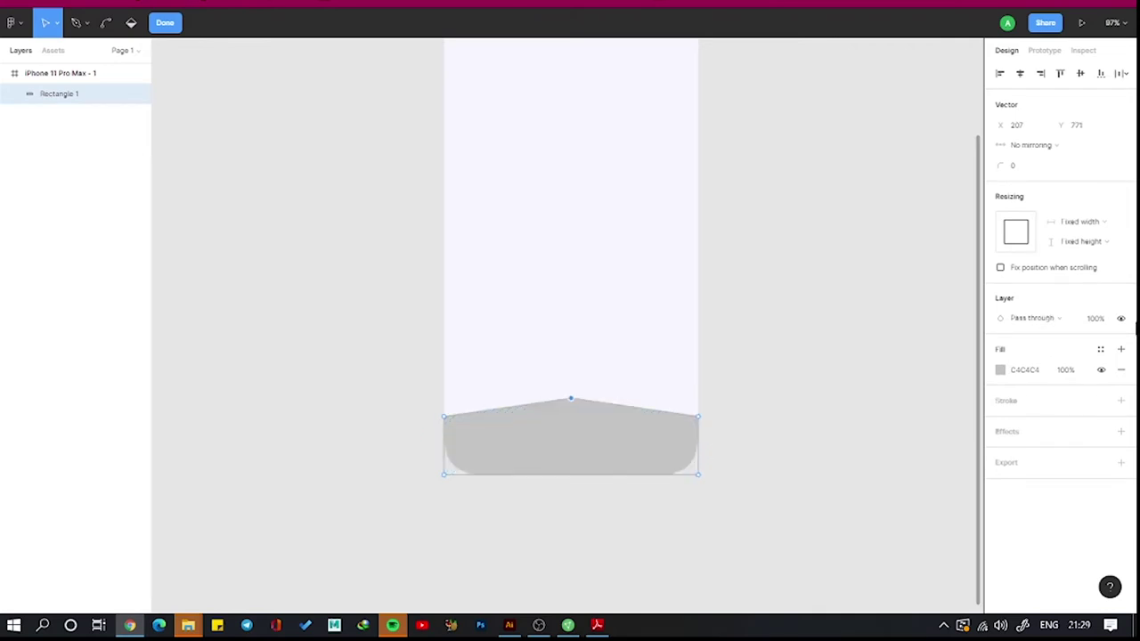
scroll(698, 425, down, 2)
scroll(526, 436, up, 5)
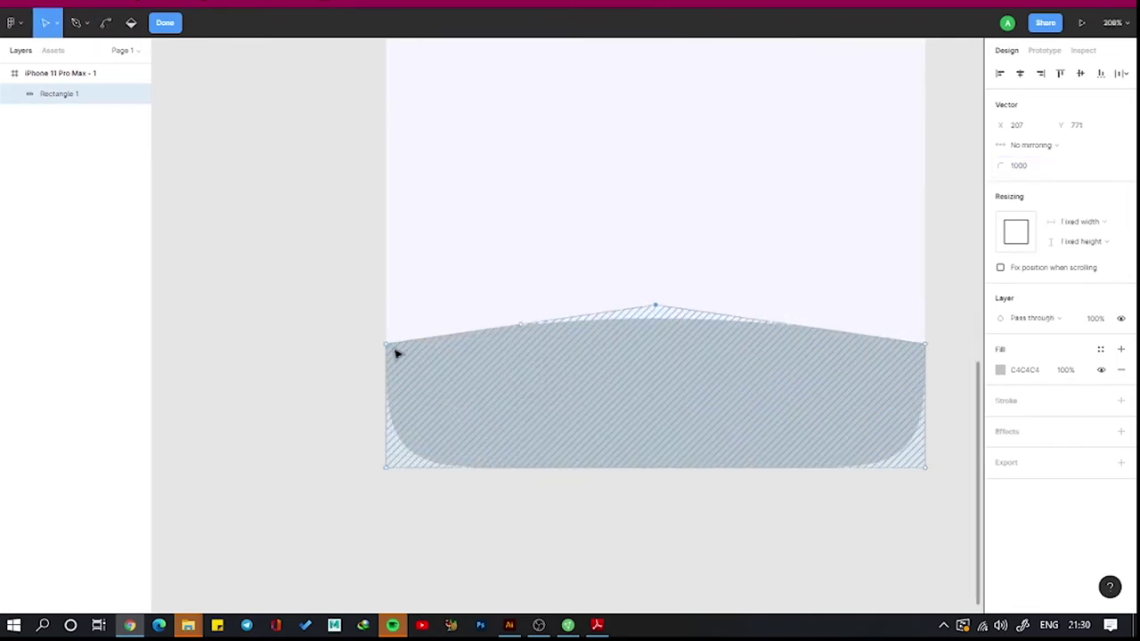
Round the bar's top corners, then launch the Iconly icon plugin.
click(386, 343)
shift+click(925, 343)
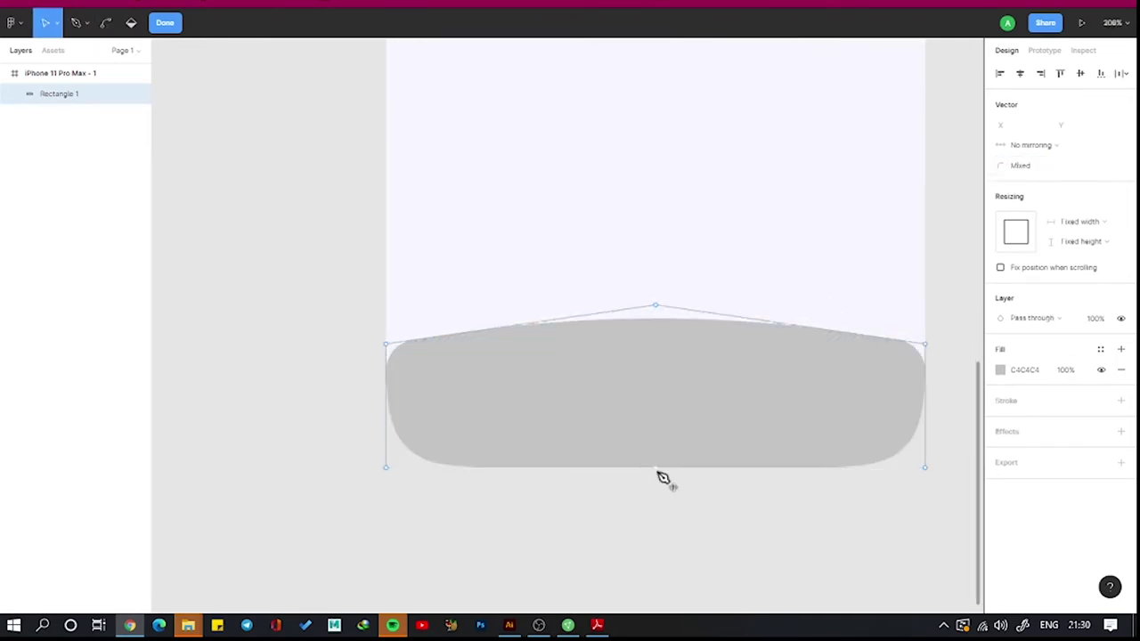
key(Escape)
click(1038, 176)
scroll(470, 348, down, 5)
right_click(406, 279)
click(618, 436)
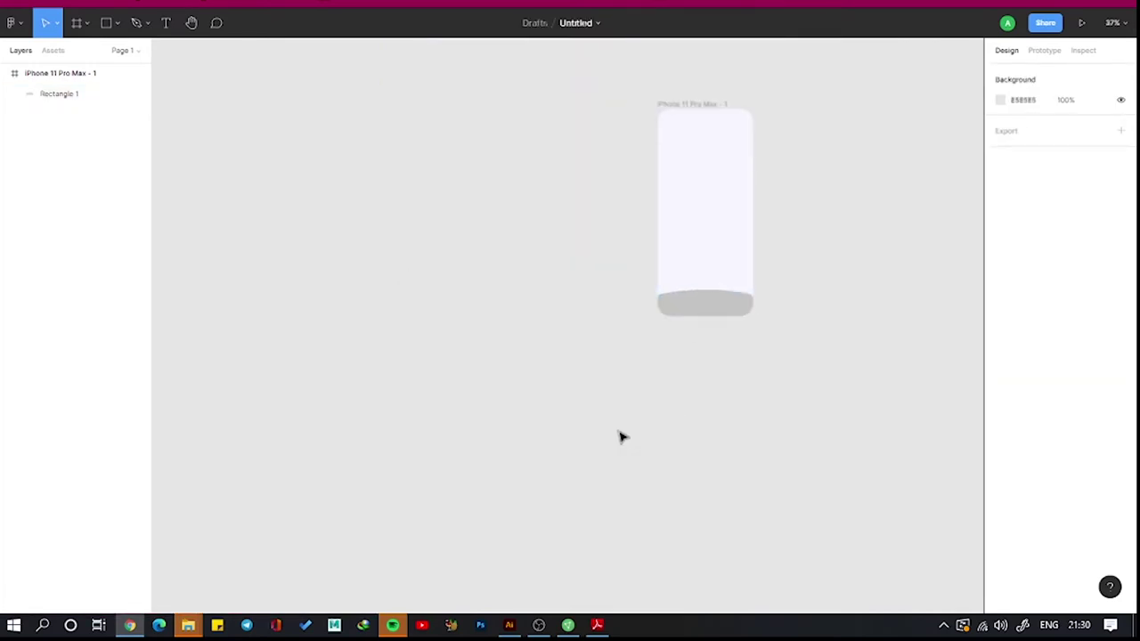
Insert the Home, Notification, Setting and Message icons from Iconly.
text(home)
click(140, 252)
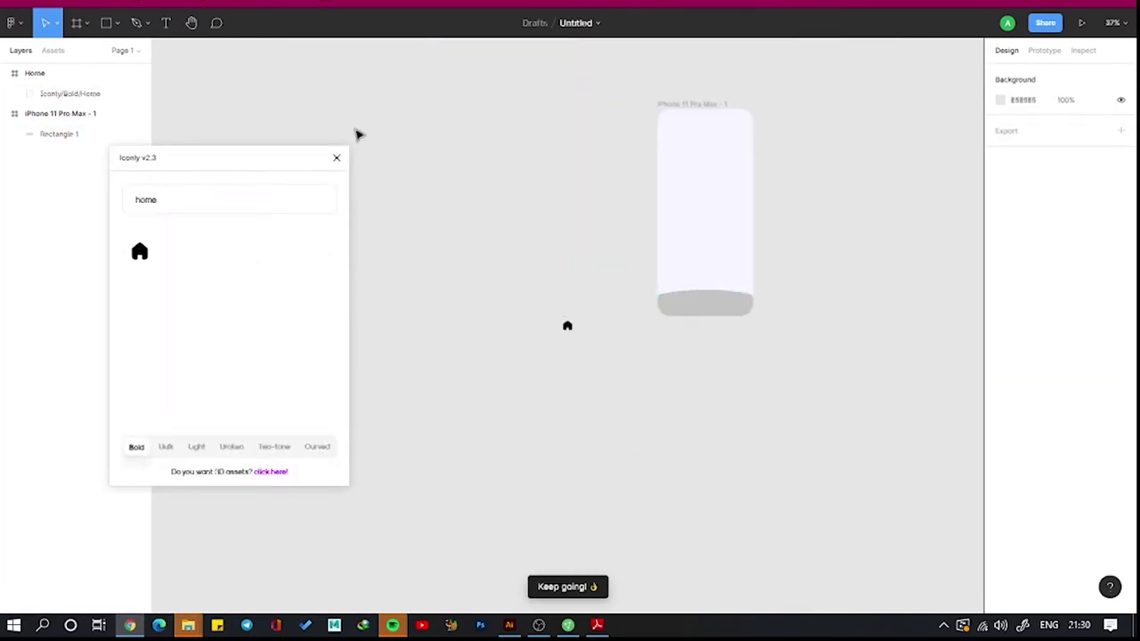
text(no)
key(Return)
text(se)
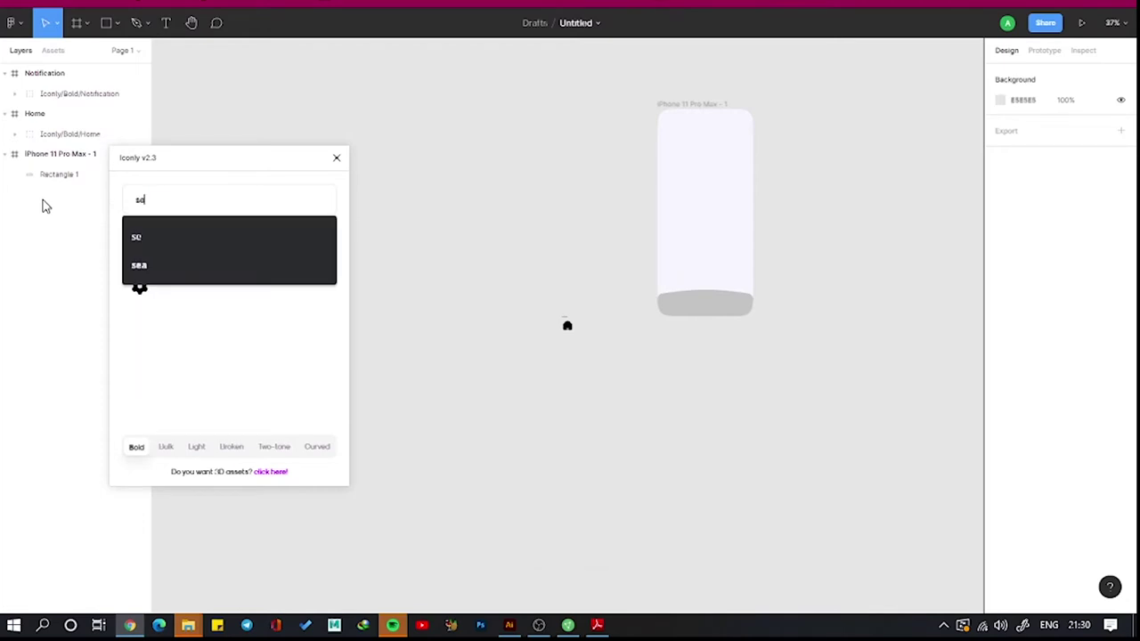
text(t)
key(Return)
key(BackSpace)
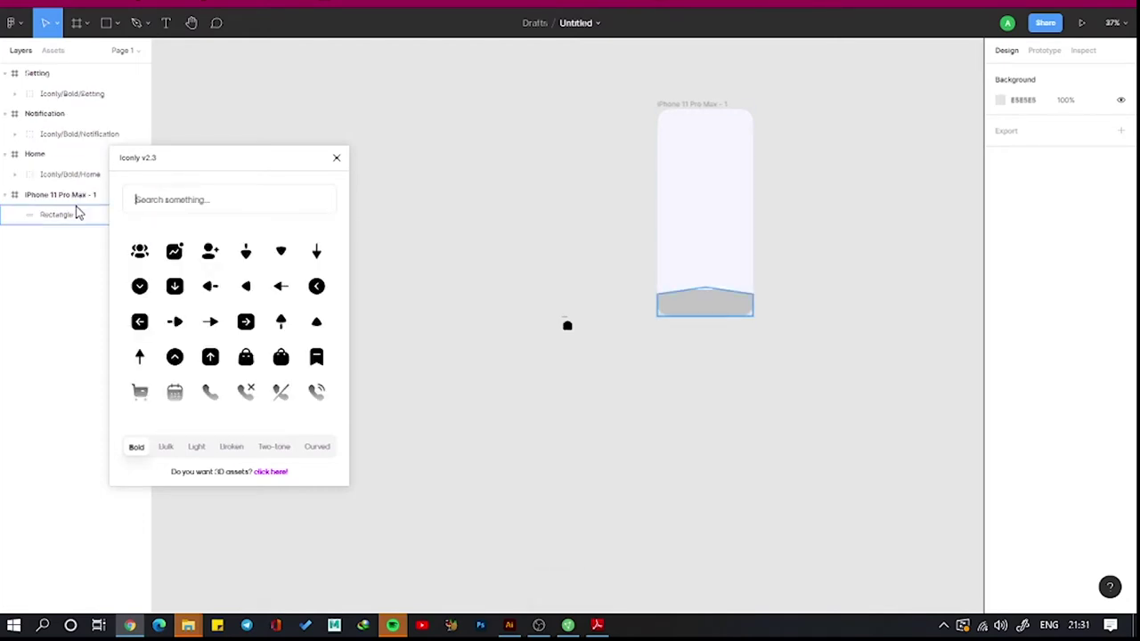
text(me)
key(Return)
click(336, 157)
Line up the four icons in one row at 32 px, coloured pale blue-grey CCDAEA.
scroll(567, 325, up, 3)
drag(568, 312, 425, 311)
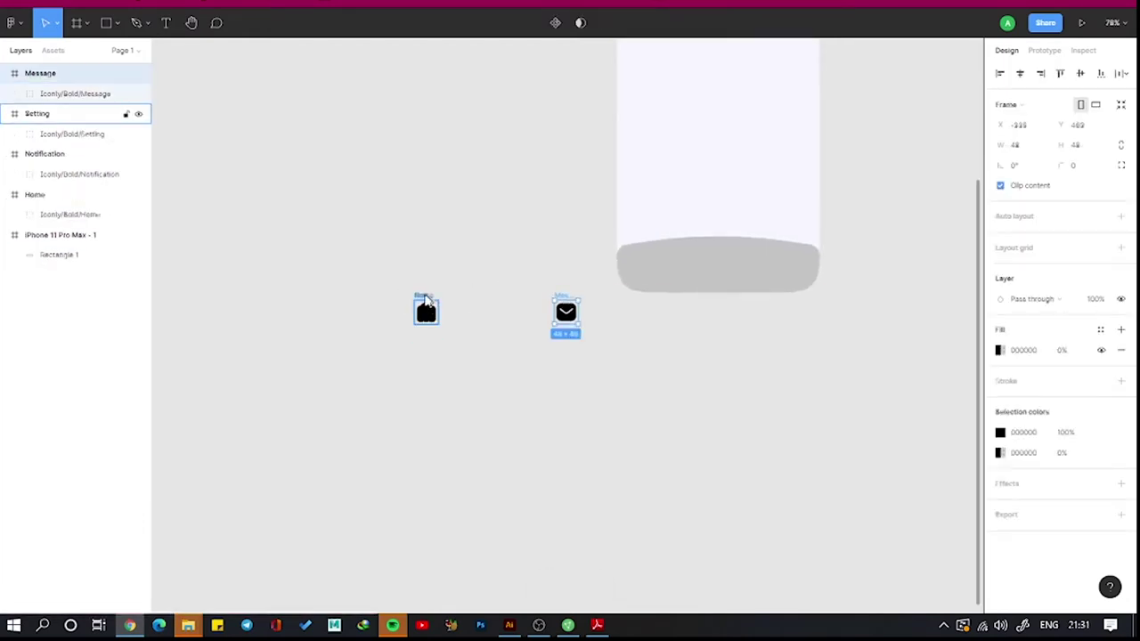
mouse_move(567, 312)
mouse_down()
mouse_move(461, 294)
mouse_move(458, 306)
mouse_up()
shift+click(35, 194)
shift+click(38, 114)
shift+click(40, 73)
click(1080, 73)
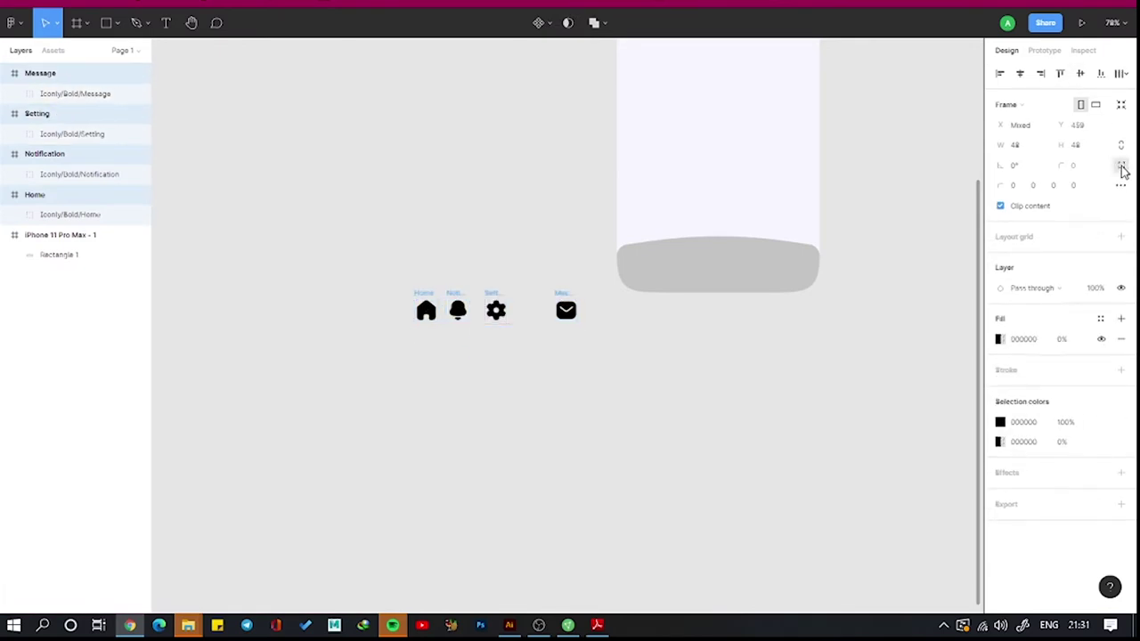
click(1078, 144)
text(42)
key(Return)
click(1001, 423)
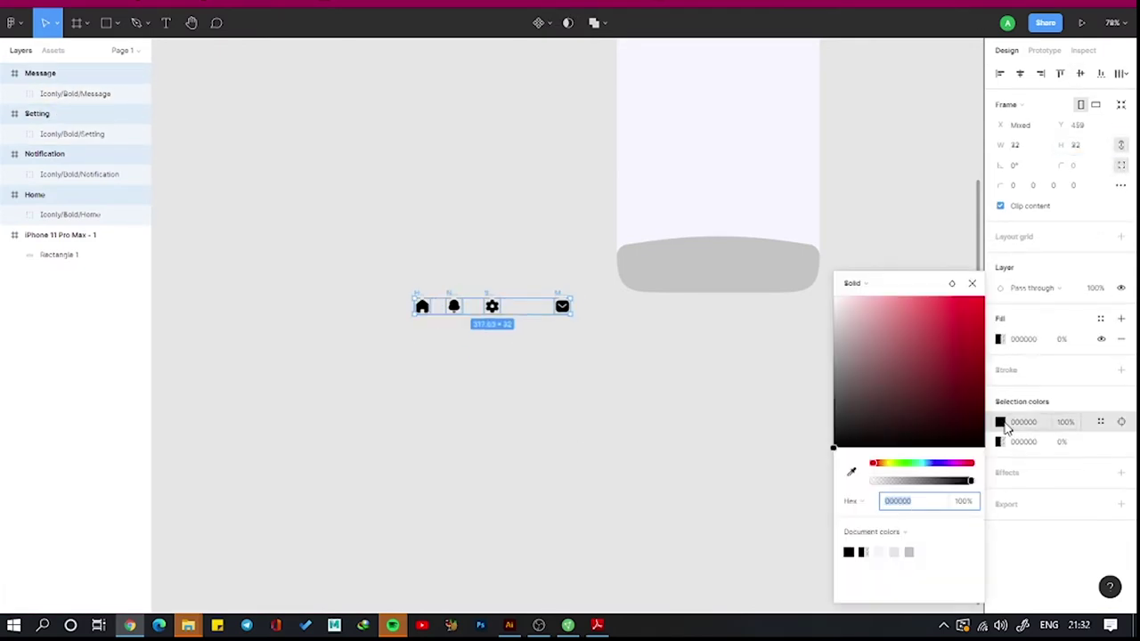
click(513, 415)
Give the Home icon a linear gradient ending in purple 785EFF.
click(34, 194)
key(shift+2)
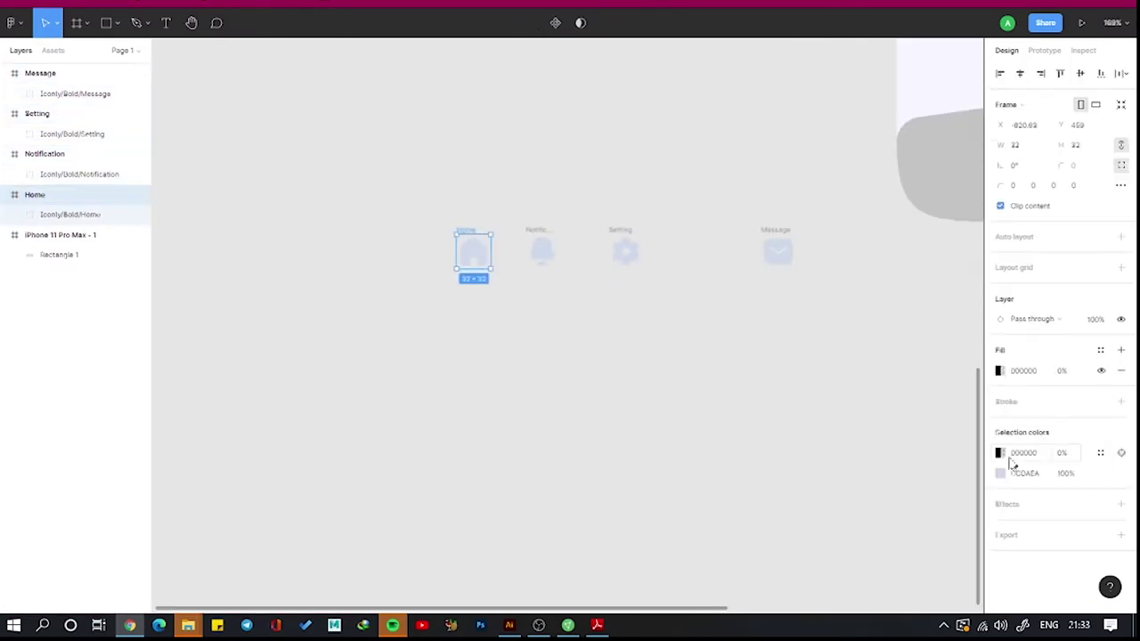
click(1000, 471)
click(856, 283)
click(887, 300)
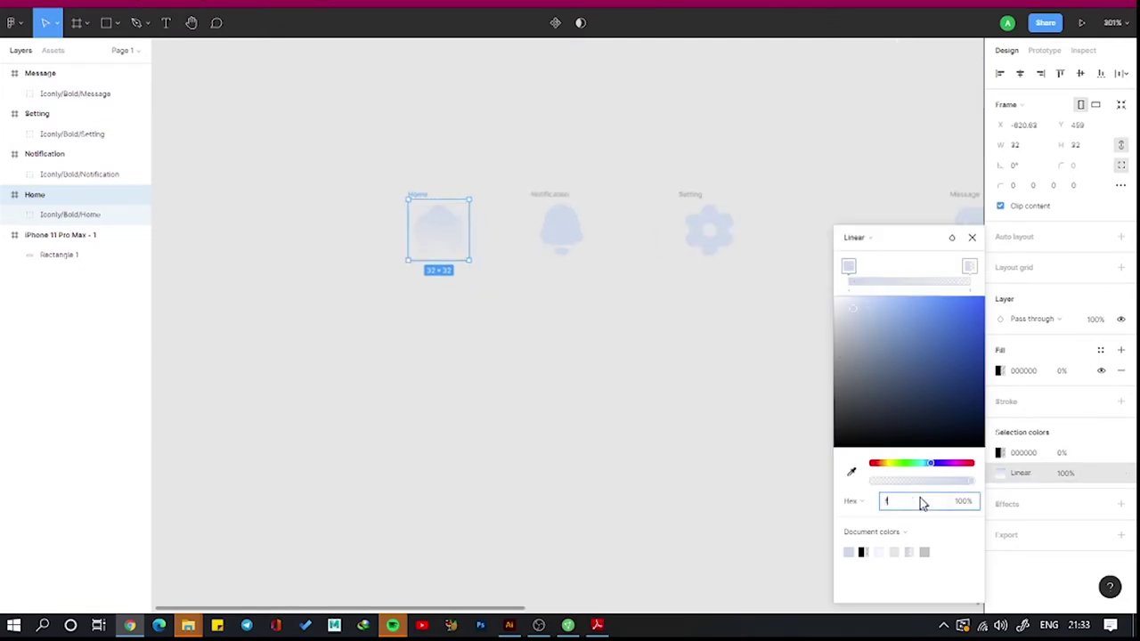
click(969, 267)
text(785EFF)
key(Return)
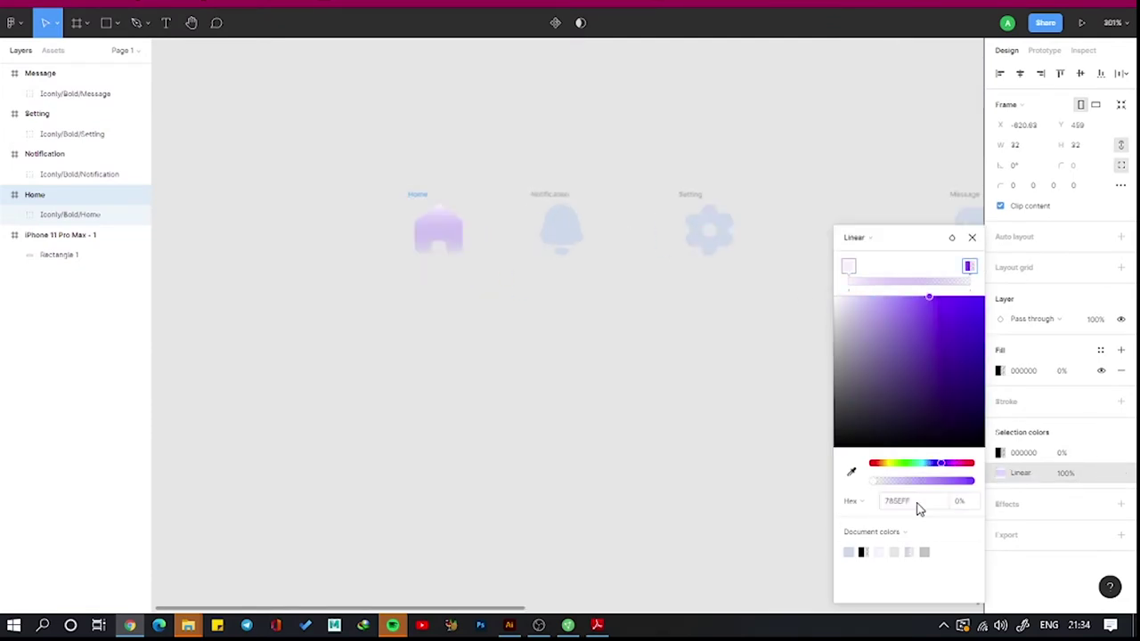
click(418, 290)
Move the four nav icons together into the bottom bar.
scroll(418, 290, down, 3)
drag(326, 269, 457, 275)
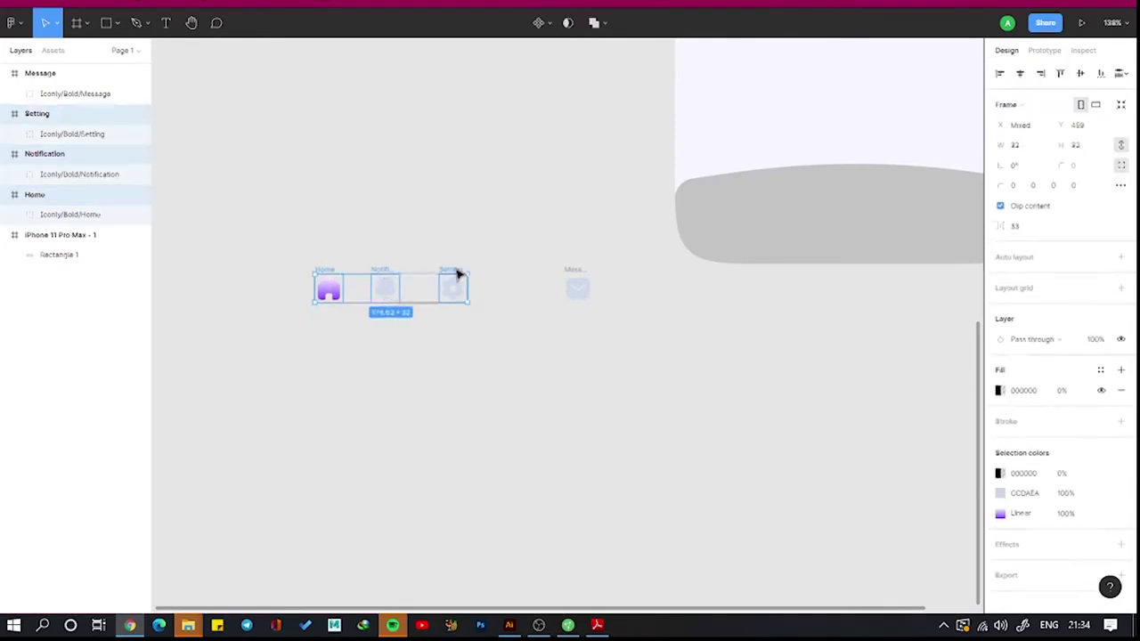
drag(40, 73, 22, 104)
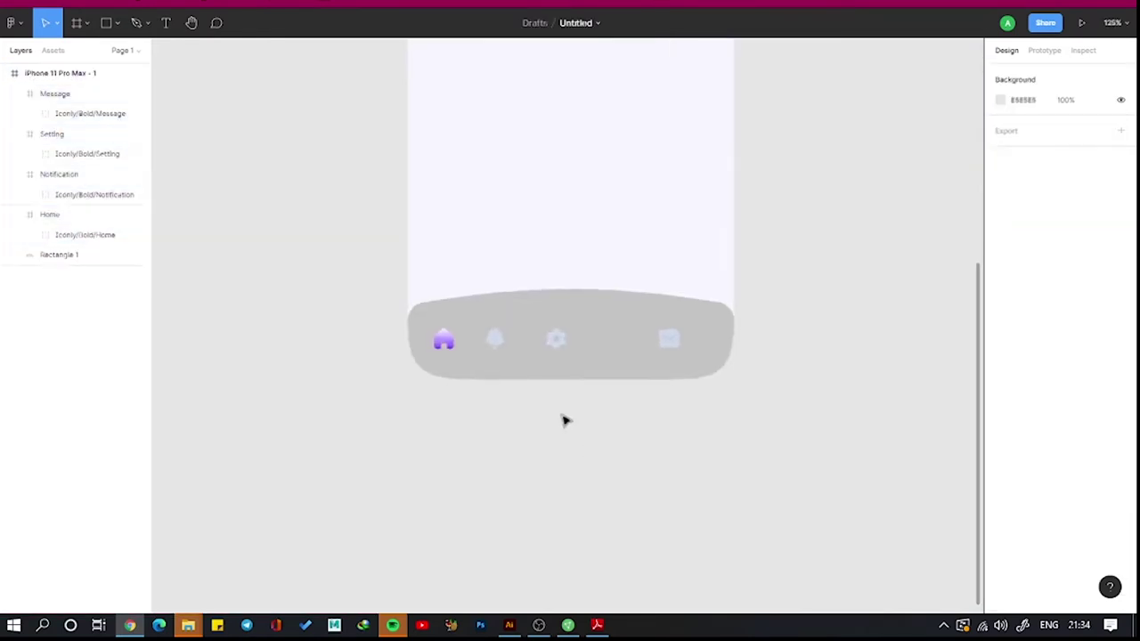
Nudge the Message icon right and space the four nav icons evenly.
click(443, 346)
drag(668, 340, 698, 340)
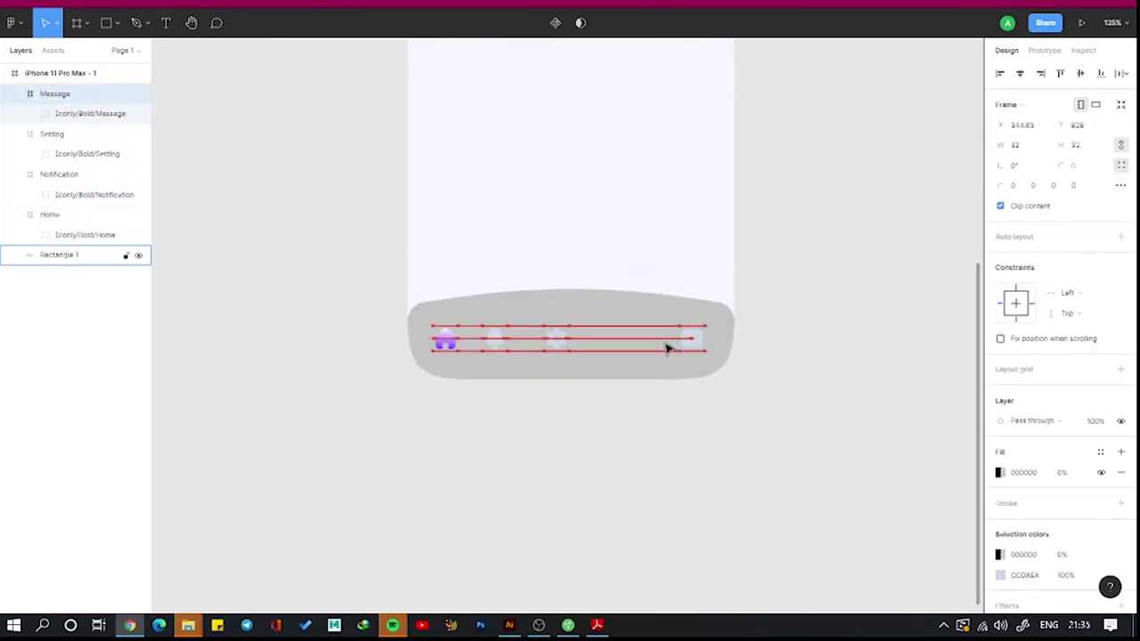
shift+click(555, 339)
shift+click(494, 338)
shift+click(445, 340)
click(1121, 73)
click(1003, 130)
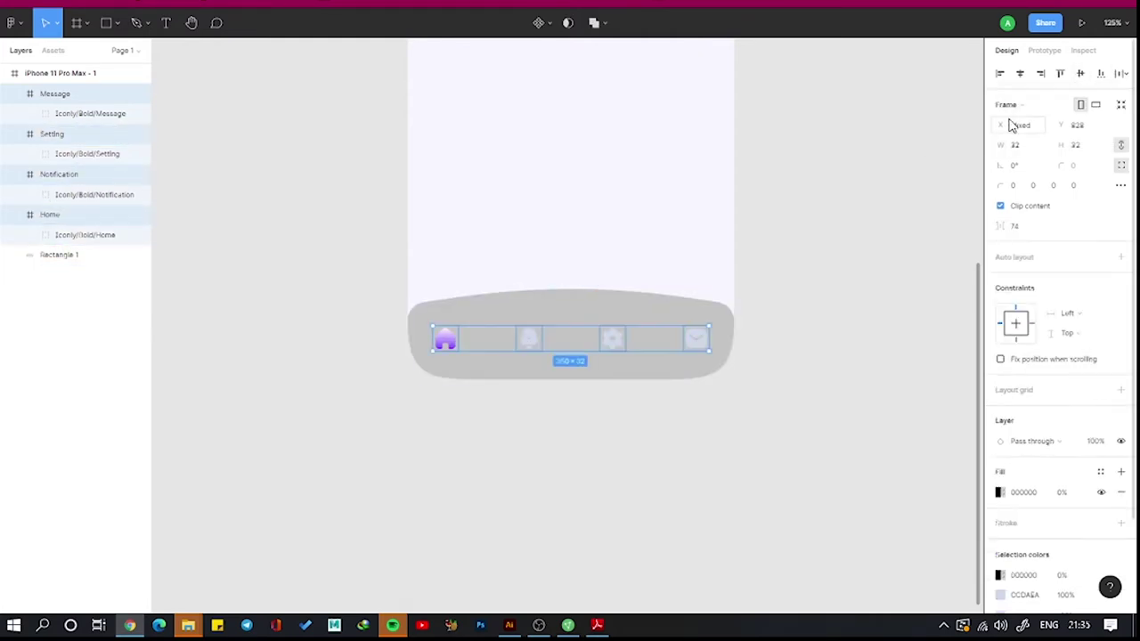
Shorten the bottom bar to 78 px height and round its top corners.
click(631, 361)
drag(570, 298, 572, 311)
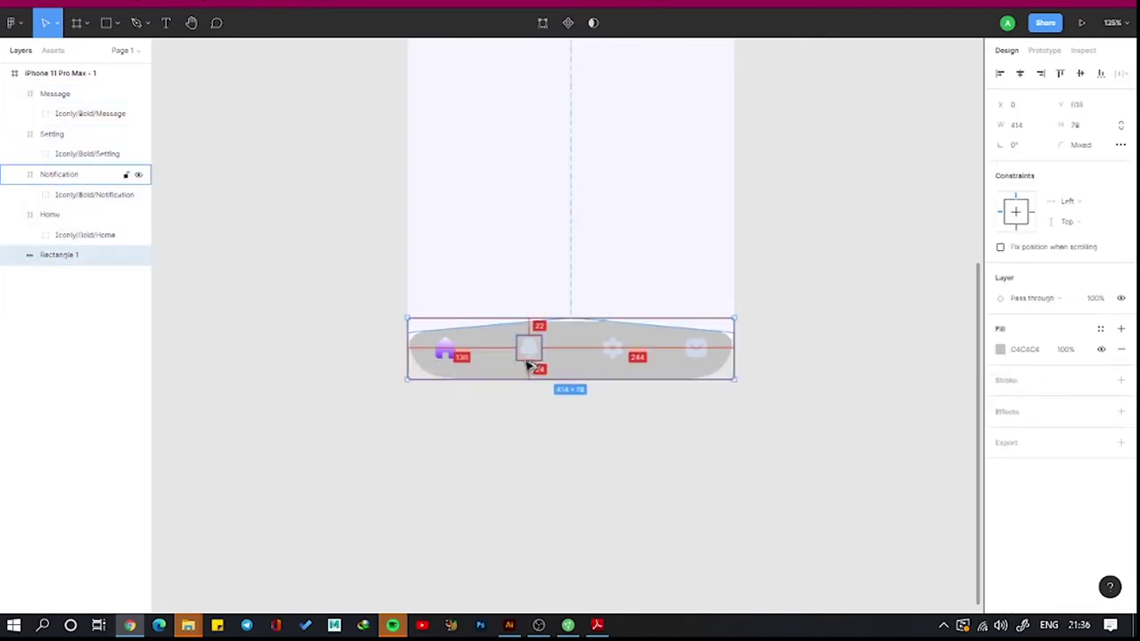
key(Return)
drag(406, 333, 761, 339)
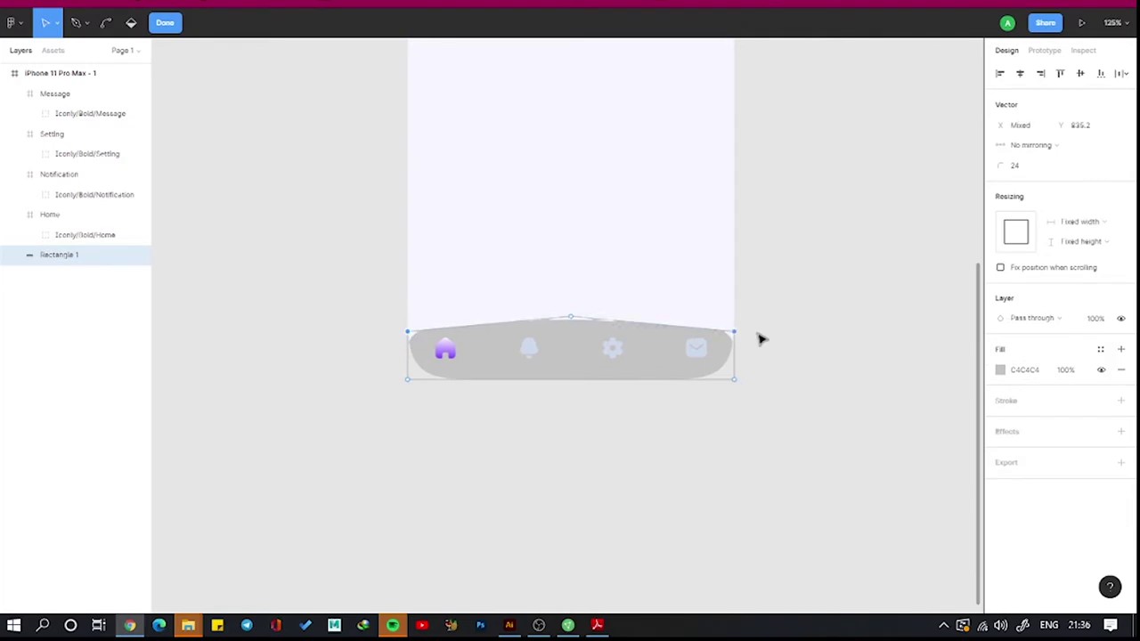
key(Escape)
Fill the bar white FFFFFF with a soft drop shadow, then draw a text box beside the frame.
click(1000, 348)
drag(926, 320, 827, 294)
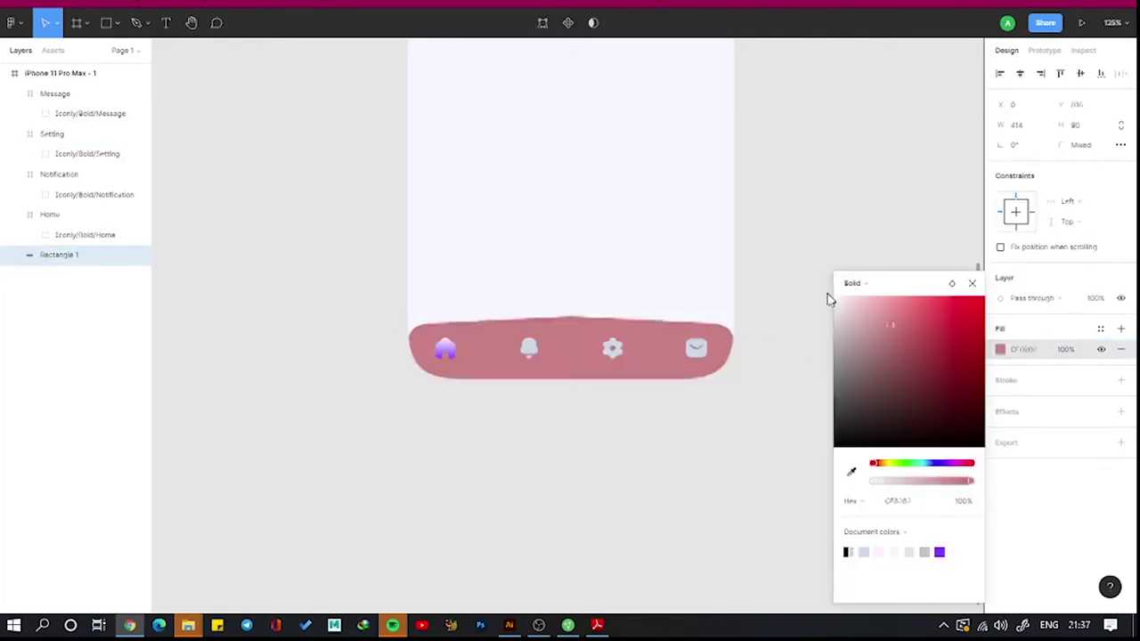
click(1120, 412)
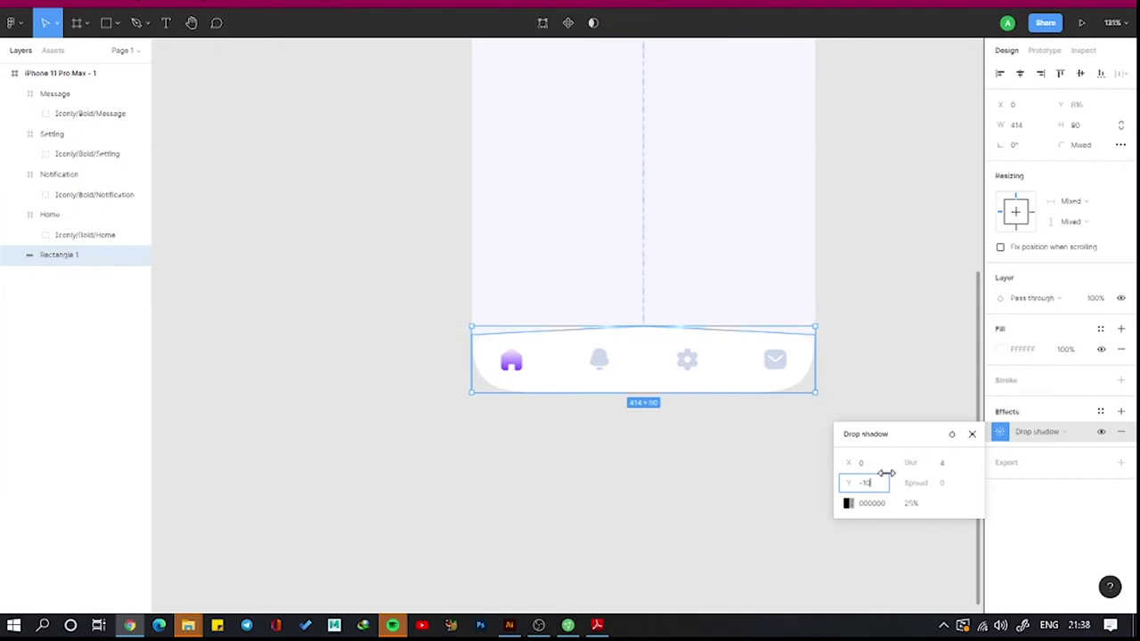
drag(886, 473, 952, 469)
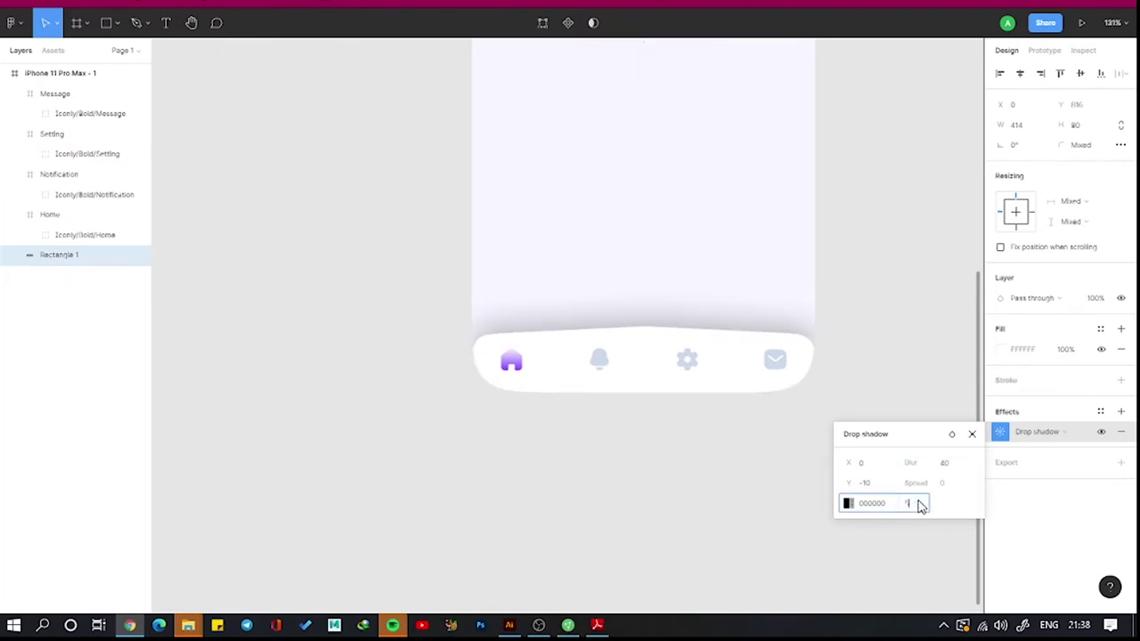
click(691, 486)
key(t)
drag(434, 144, 704, 294)
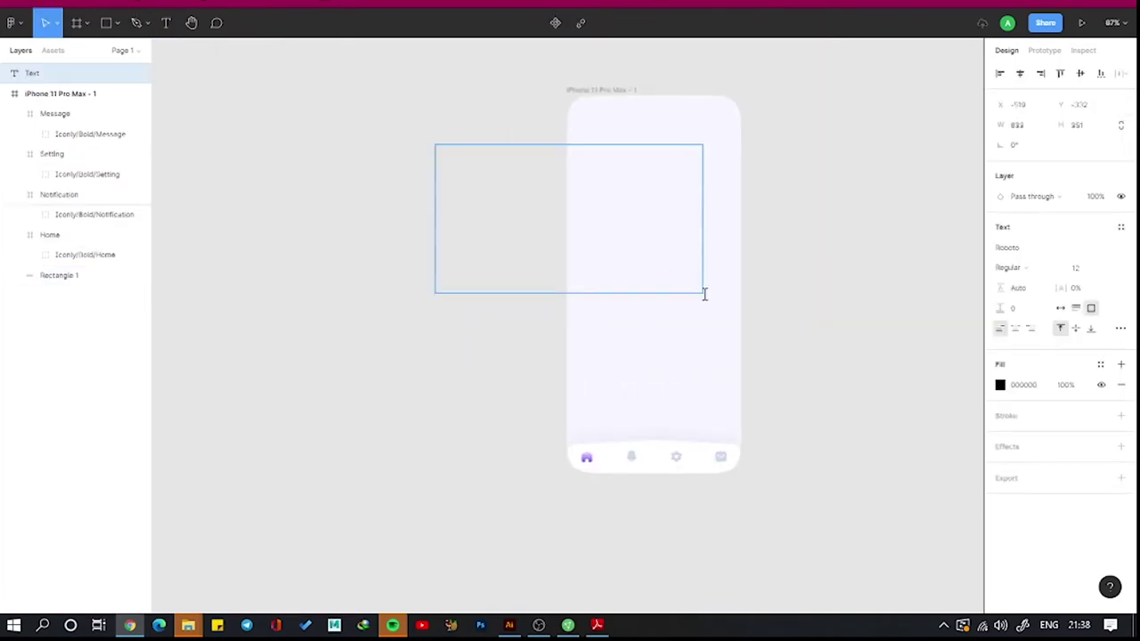
text(Discover your dream job)
Bold the 'Discover your dream job' heading, place it top-left, and draw a rounded pill rectangle.
click(1047, 249)
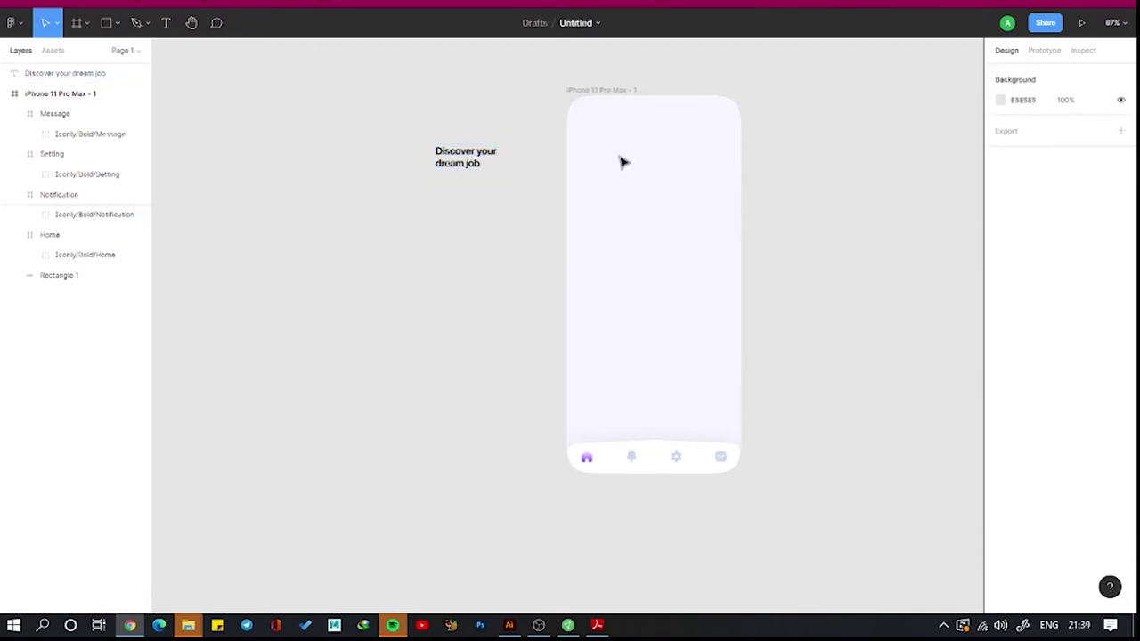
mouse_move(466, 159)
mouse_down()
mouse_move(623, 90)
mouse_move(734, 147)
mouse_up()
click(116, 23)
click(109, 54)
scroll(721, 130, up, 3)
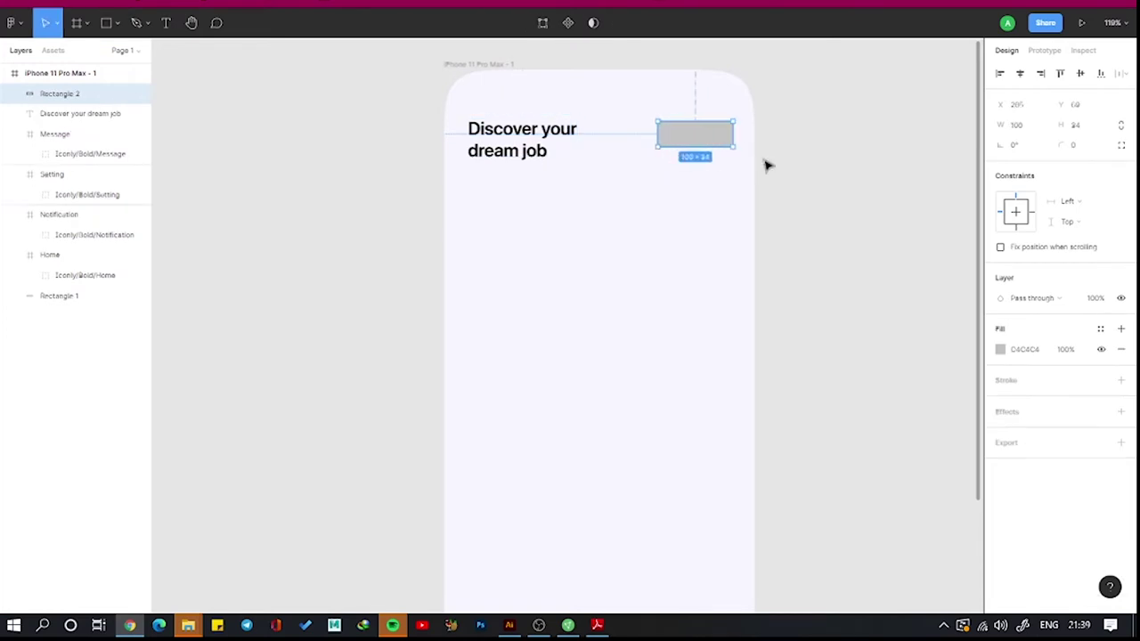
scroll(730, 127, up, 3)
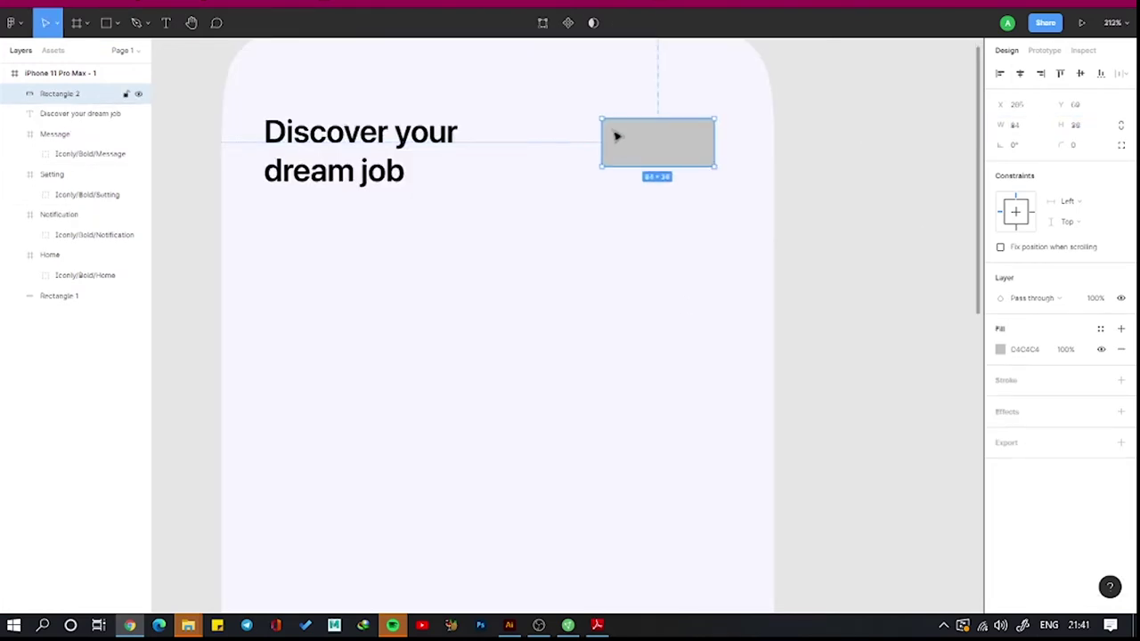
drag(614, 134, 641, 143)
Fill the pill with a DBD3FF–0170FC linear gradient and put the avatar at its right end.
click(1000, 348)
click(854, 237)
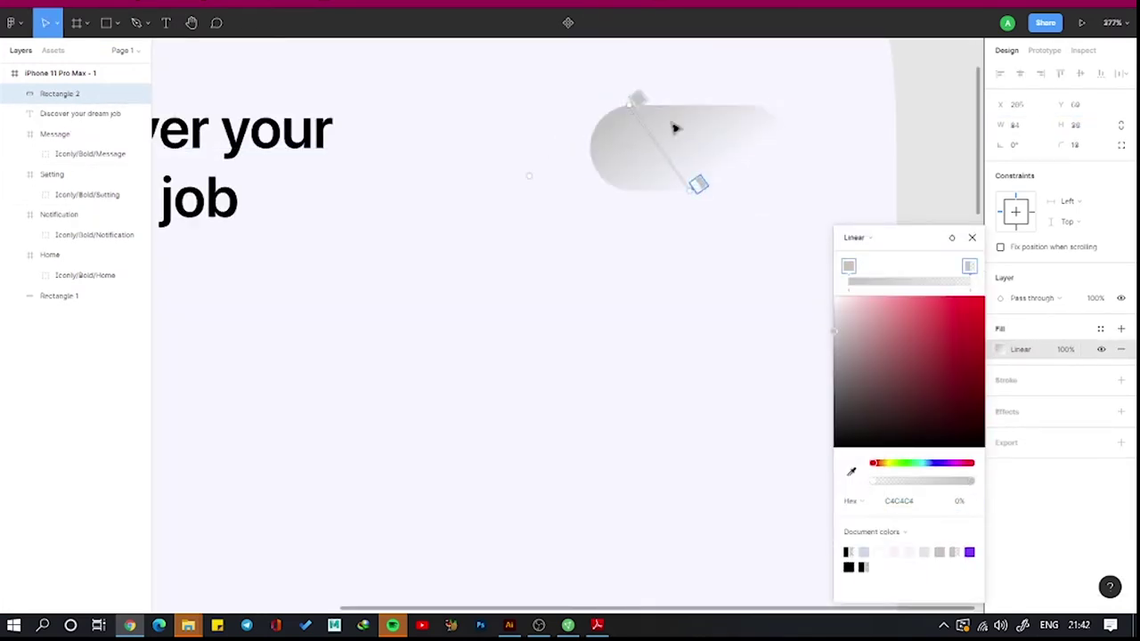
text(3ff)
key(Return)
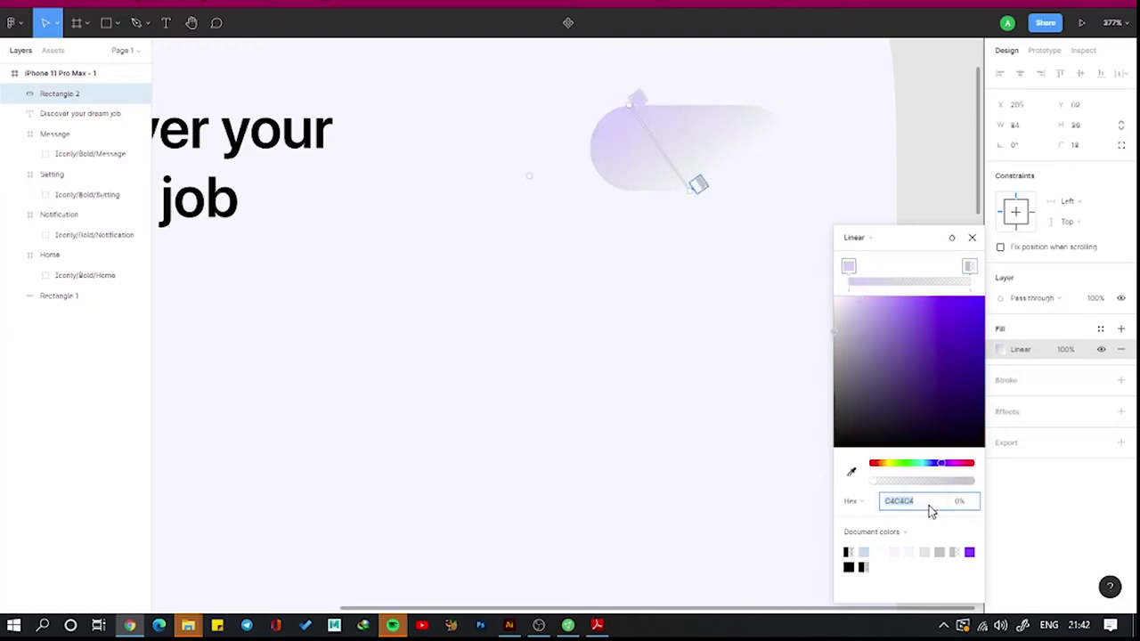
text(8170fc)
key(Return)
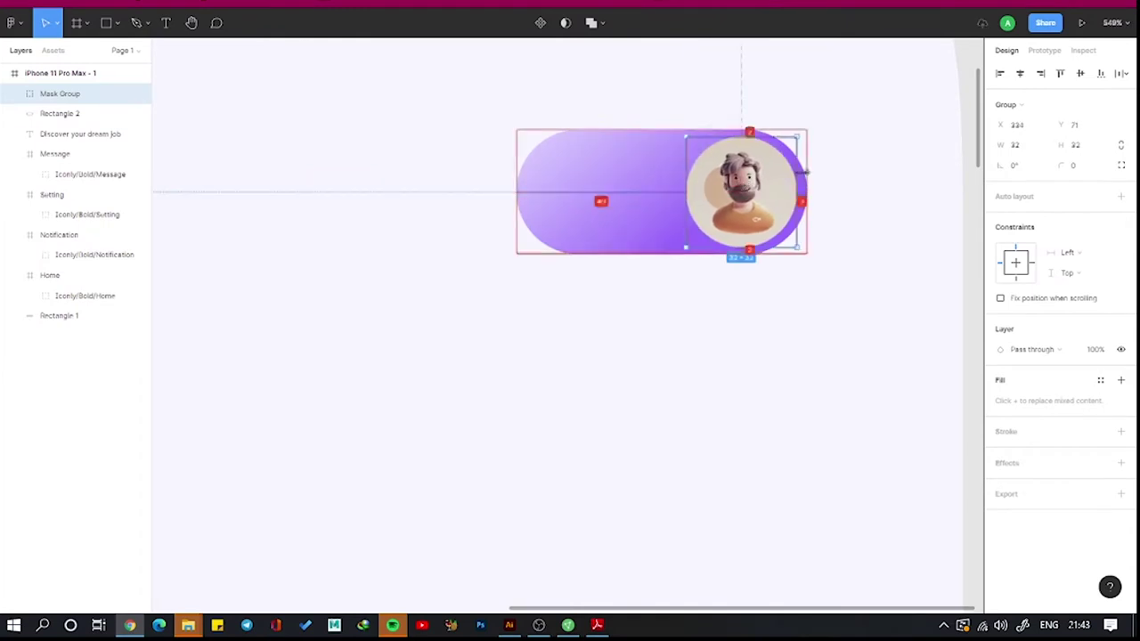
drag(720, 178, 746, 182)
Add the user's name as an auto-width Regular 12 label in the pill's left side.
key(t)
click(423, 366)
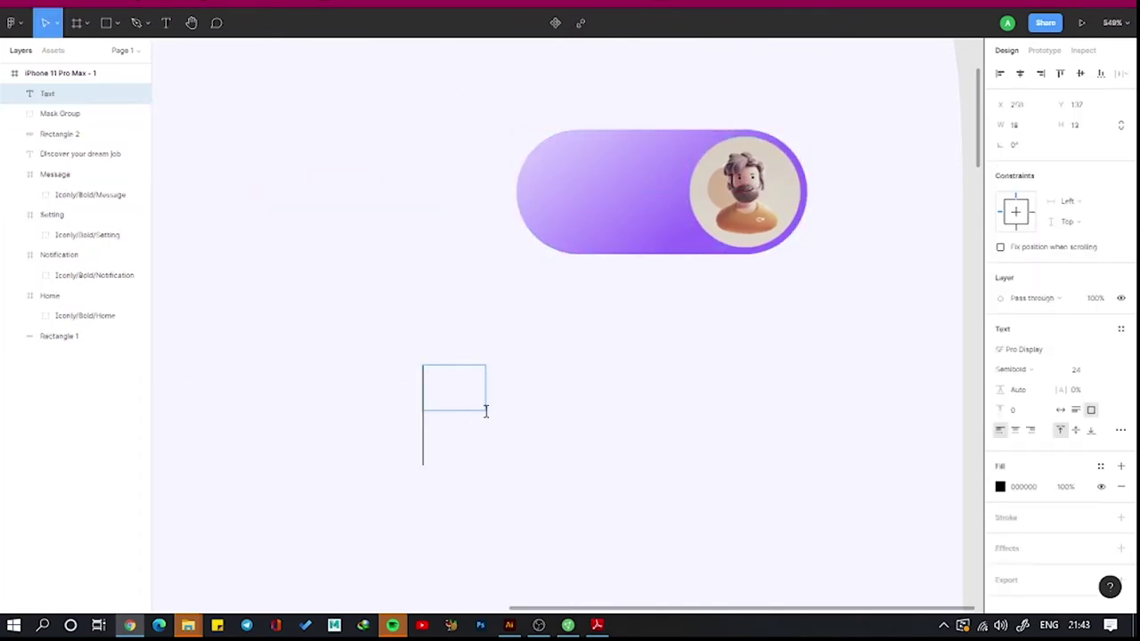
text(Amir)
click(1059, 409)
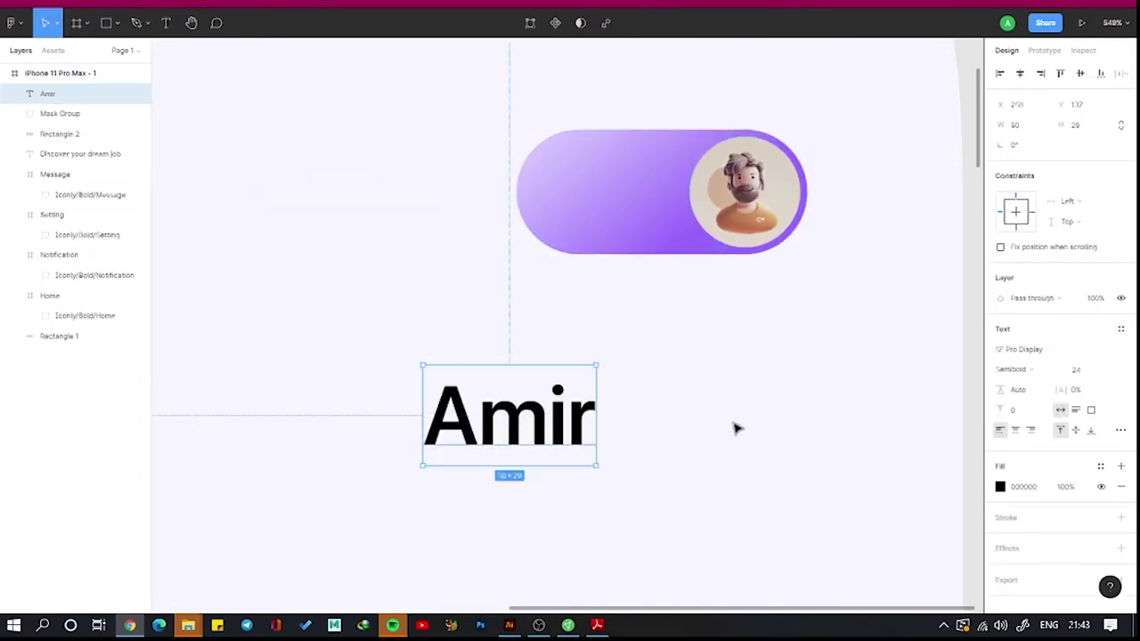
click(1051, 369)
click(1056, 345)
drag(438, 415, 574, 217)
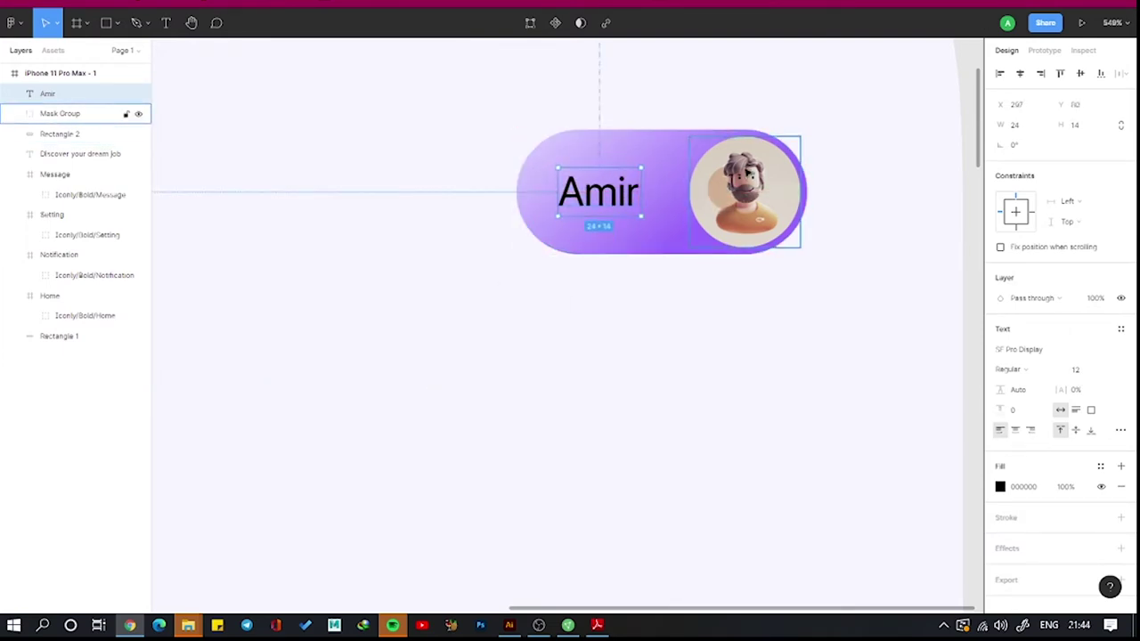
key(Right)
key(Right)
key(Right)
Shorten the pill from its left end and colour the name label white FFFFFF.
click(534, 205)
drag(517, 192, 552, 187)
click(619, 191)
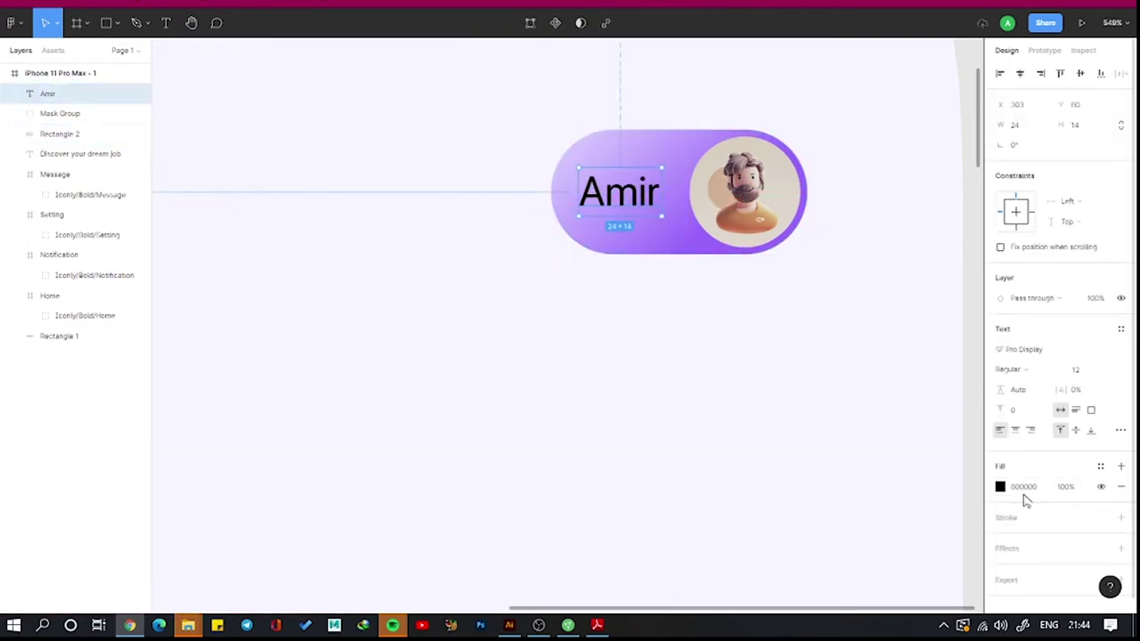
click(1000, 486)
text(ffffff)
shift+click(59, 134)
Group the pill, avatar and name label and move the group to the frame's top-right.
key(ctrl+g)
scroll(631, 371, down, 5)
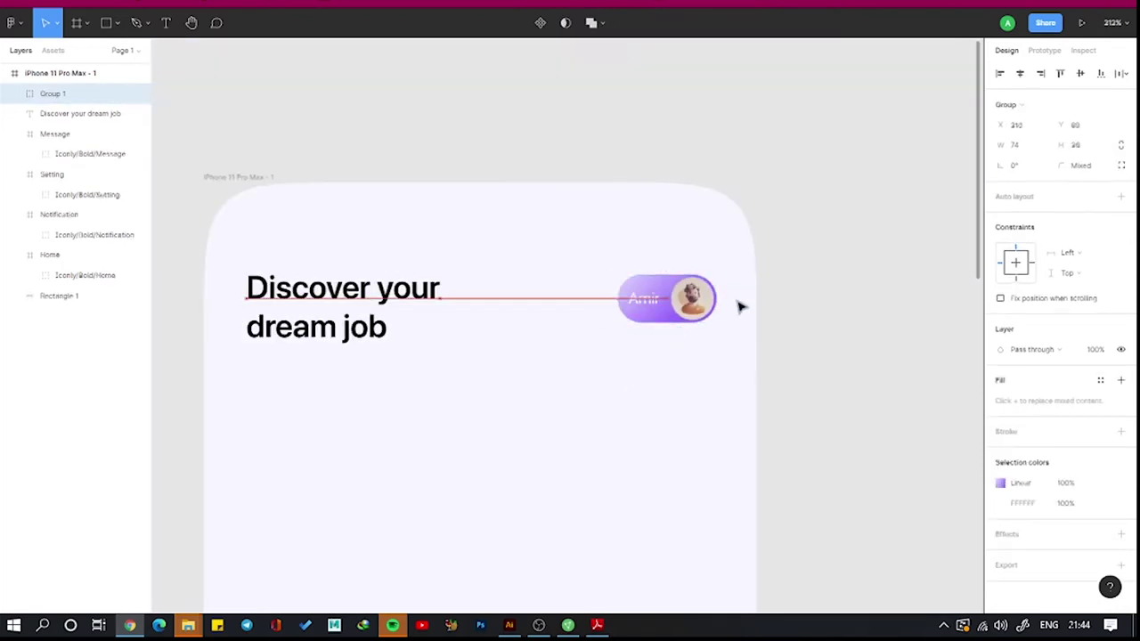
mouse_move(631, 371)
mouse_down()
mouse_move(755, 287)
mouse_move(746, 279)
mouse_up()
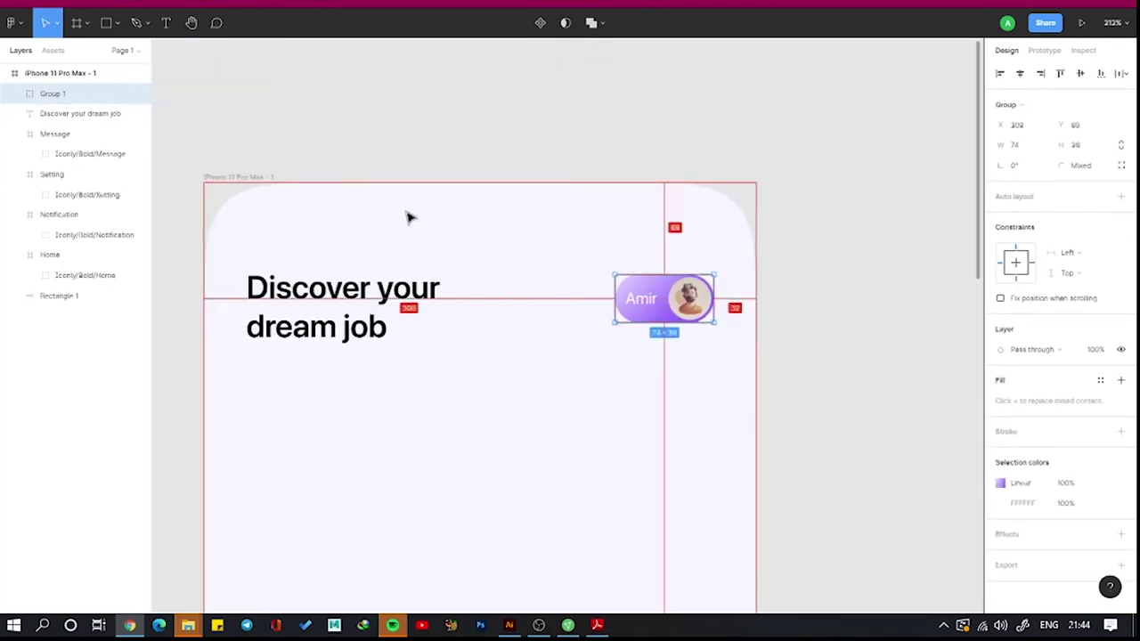
key(shift+1)
Draw a 350×50 search bar rectangle below the heading, spanning the frame width.
key(r)
drag(503, 156, 712, 192)
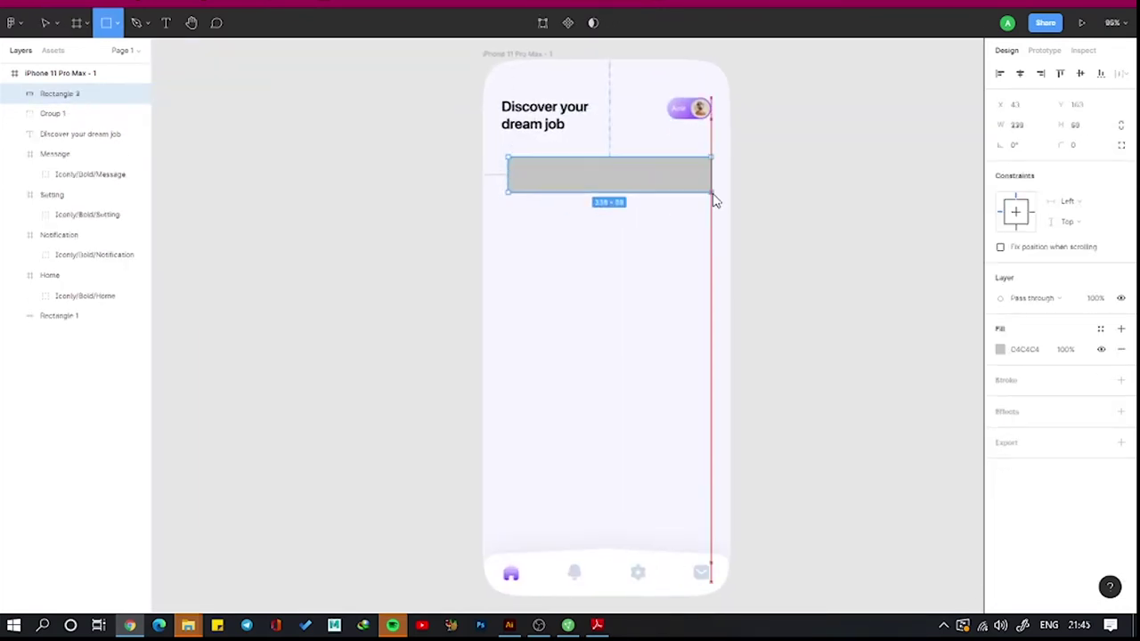
drag(503, 177, 502, 171)
click(1078, 124)
text(50)
key(Return)
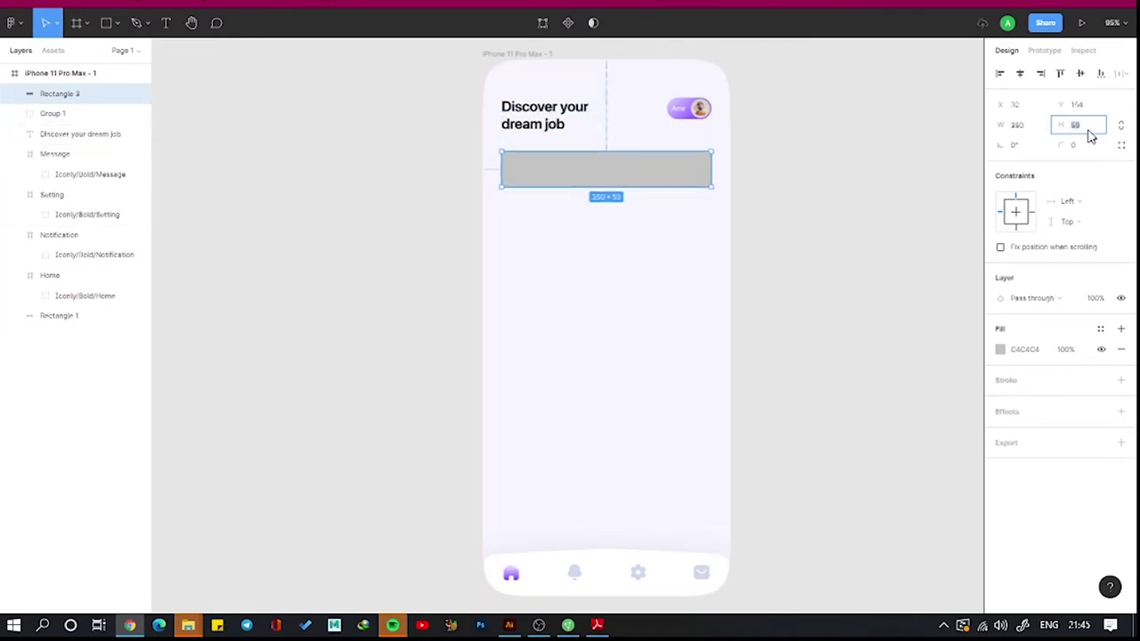
scroll(535, 153, up, 5)
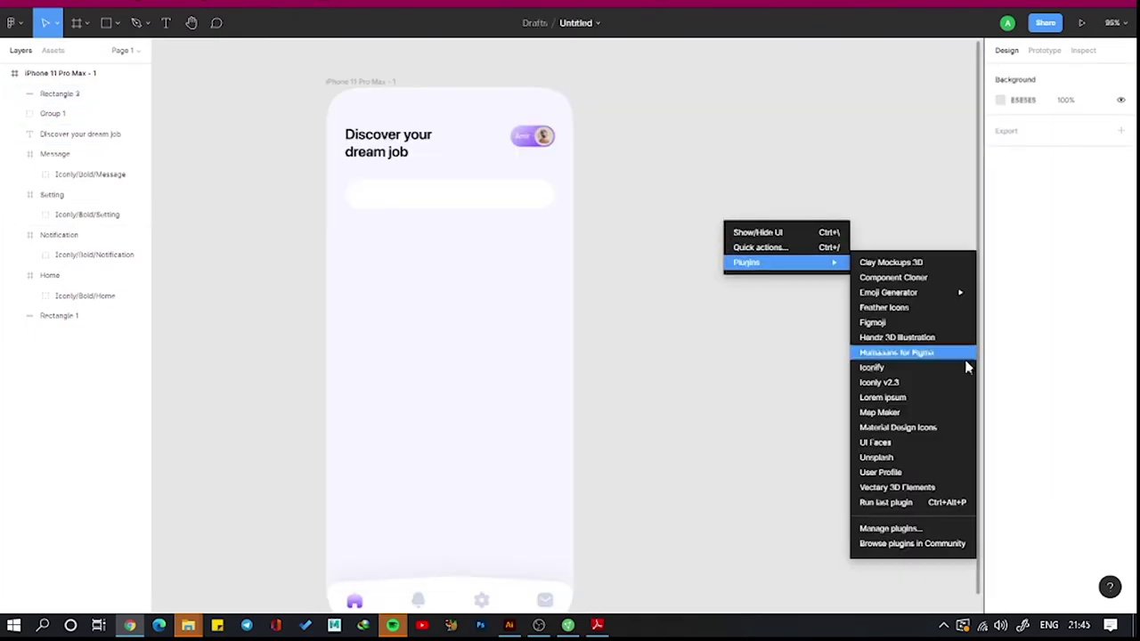
Insert the Iconly Light search icon and place it at the search bar's left.
click(967, 366)
click(196, 446)
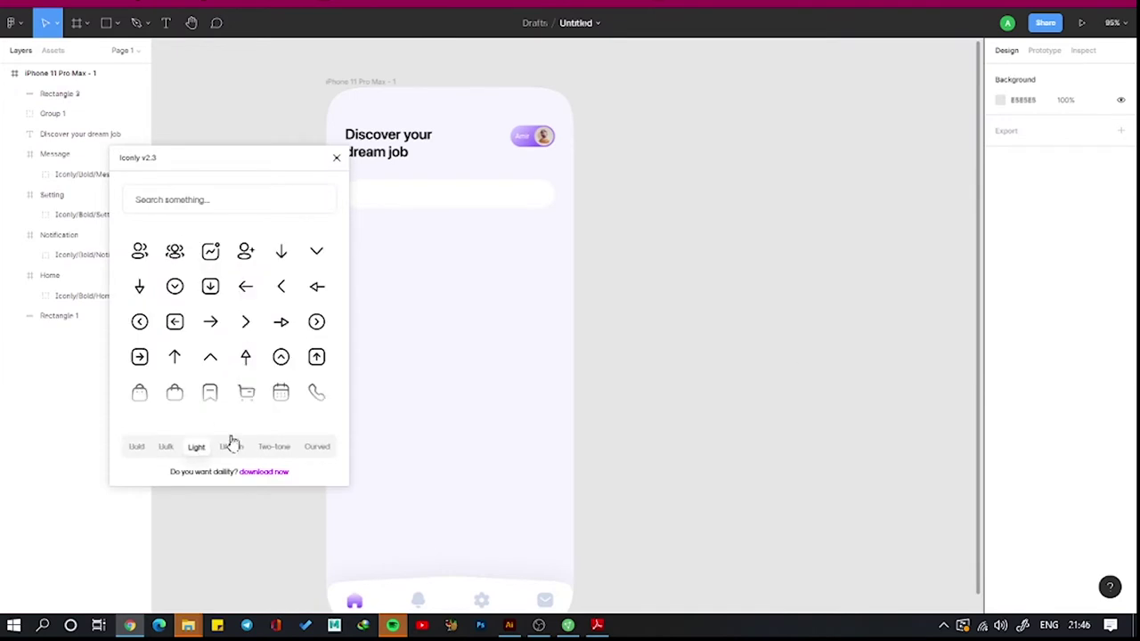
scroll(213, 303, down, 3)
click(188, 199)
text(sea)
click(140, 249)
click(335, 157)
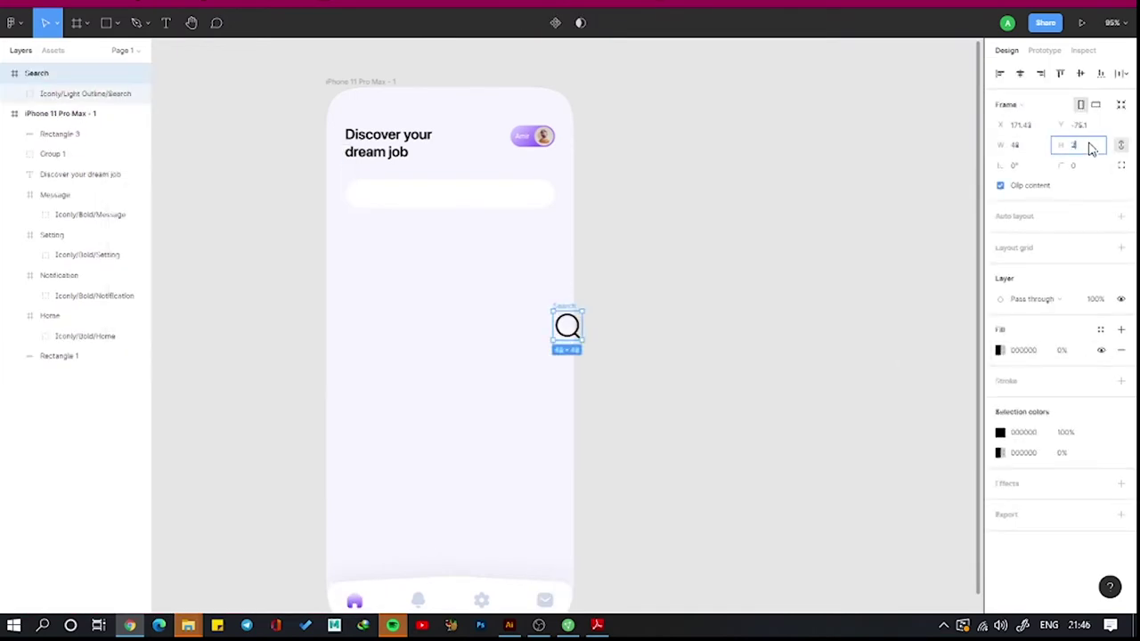
text(4)
drag(38, 78, 18, 120)
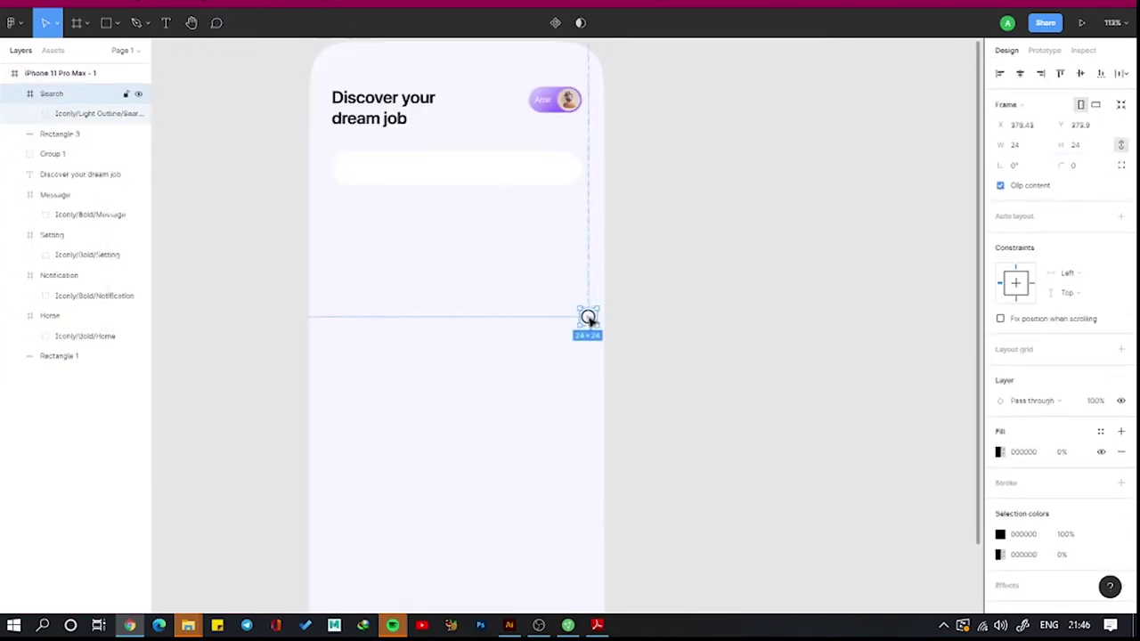
drag(587, 318, 351, 169)
Add 'Search job offer' placeholder text beside the search icon.
key(Escape)
click(166, 22)
drag(393, 259, 470, 291)
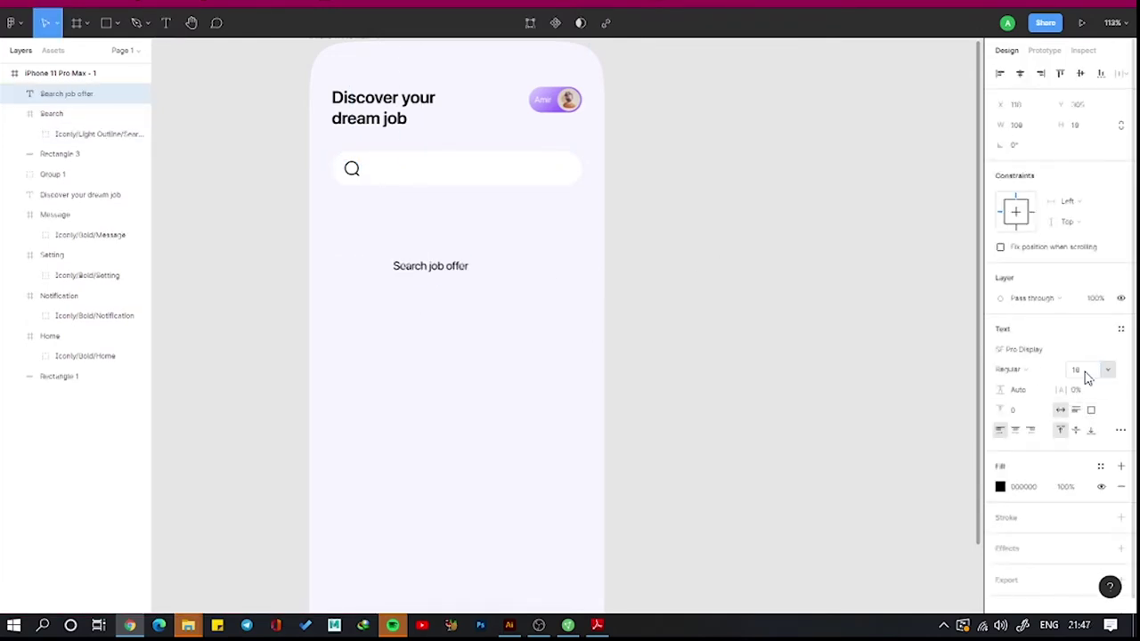
scroll(494, 205, up, 2)
drag(417, 276, 404, 163)
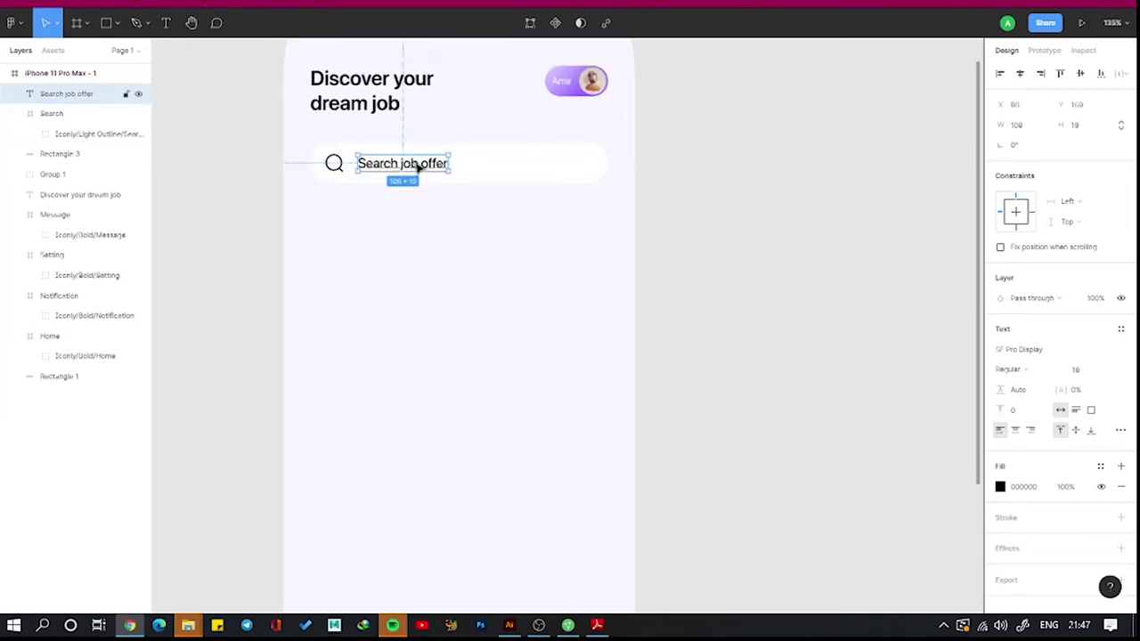
Recolour the search icon and placeholder text light grey.
shift+click(334, 162)
scroll(1059, 442, down, 1)
click(999, 561)
text(D5d6dc)
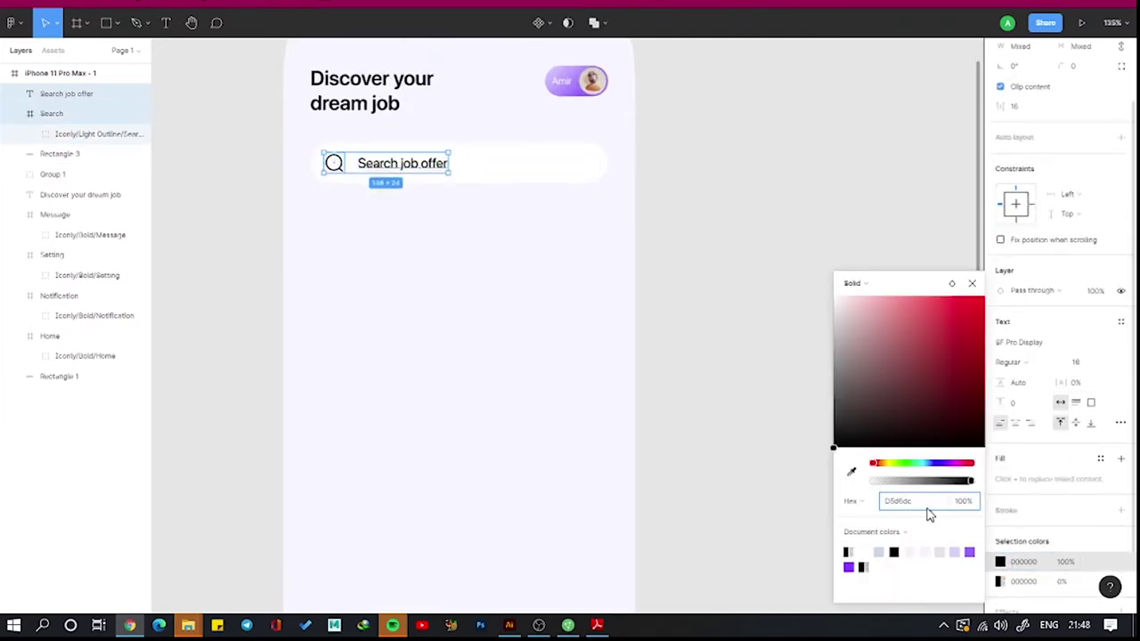
click(706, 185)
Draw a rounded pill rectangle with a light cyan linear gradient fill.
click(114, 22)
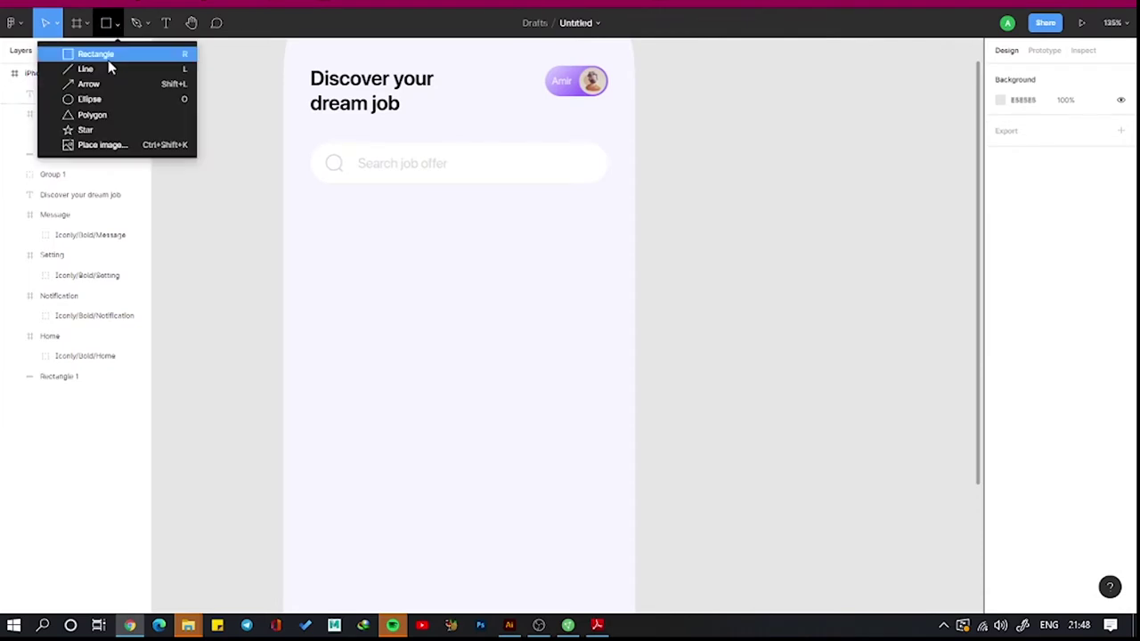
click(89, 48)
drag(570, 231, 494, 254)
key(shift+2)
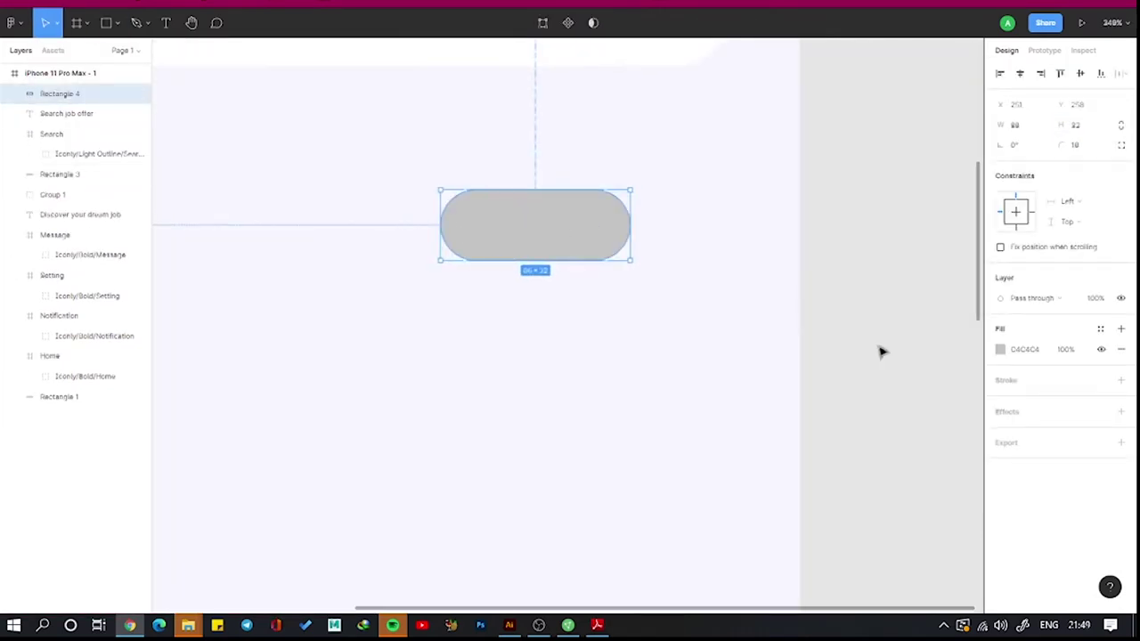
click(1000, 348)
click(868, 282)
click(870, 300)
click(926, 501)
text(8)
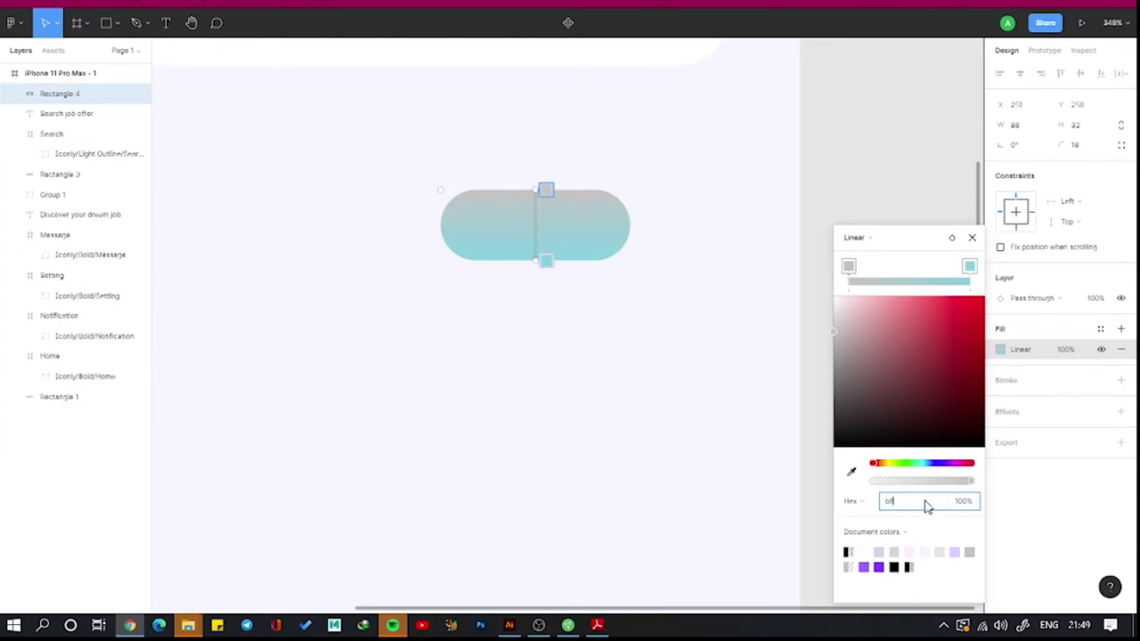
text(ffff)
key(Return)
key(Escape)
Insert the Iconly Light 'filter' icon and size it 20×20.
right_click(884, 271)
click(827, 381)
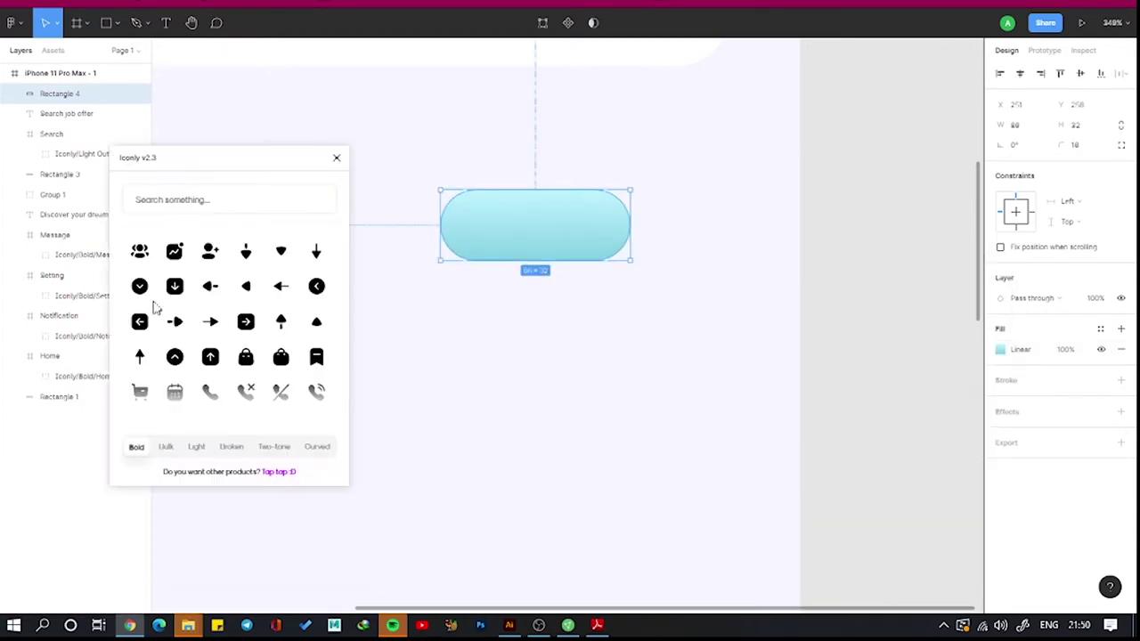
click(196, 446)
click(229, 199)
text(filter)
click(137, 249)
click(1077, 145)
text(20)
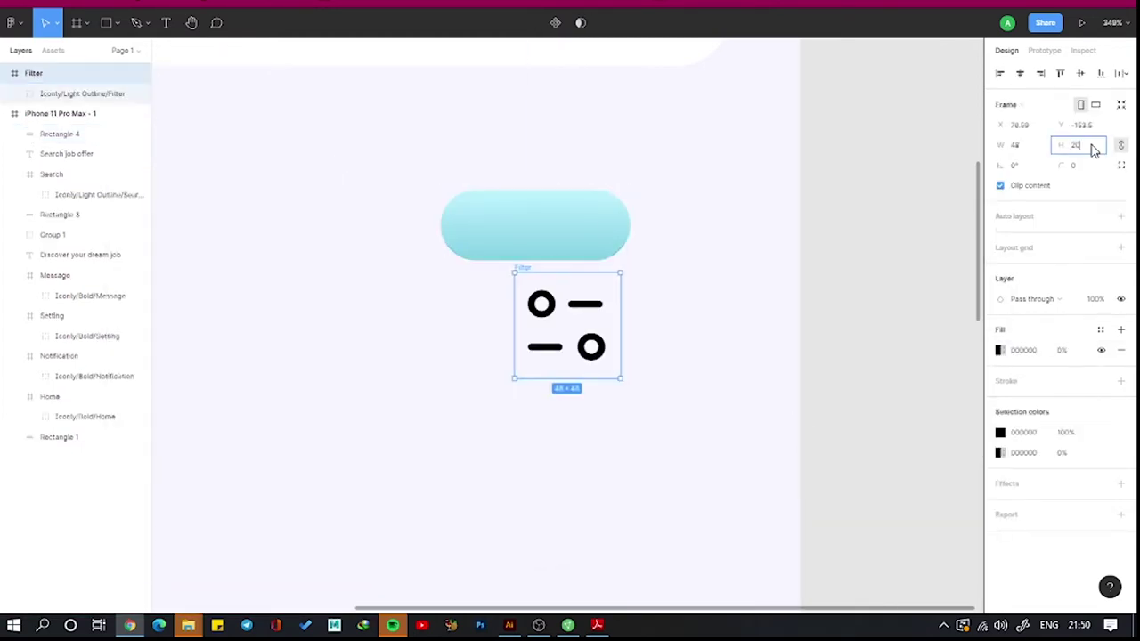
key(Return)
Add a 'Filter' label on the button, make the icon white FFFFFF, and group them.
key(t)
drag(380, 345, 485, 406)
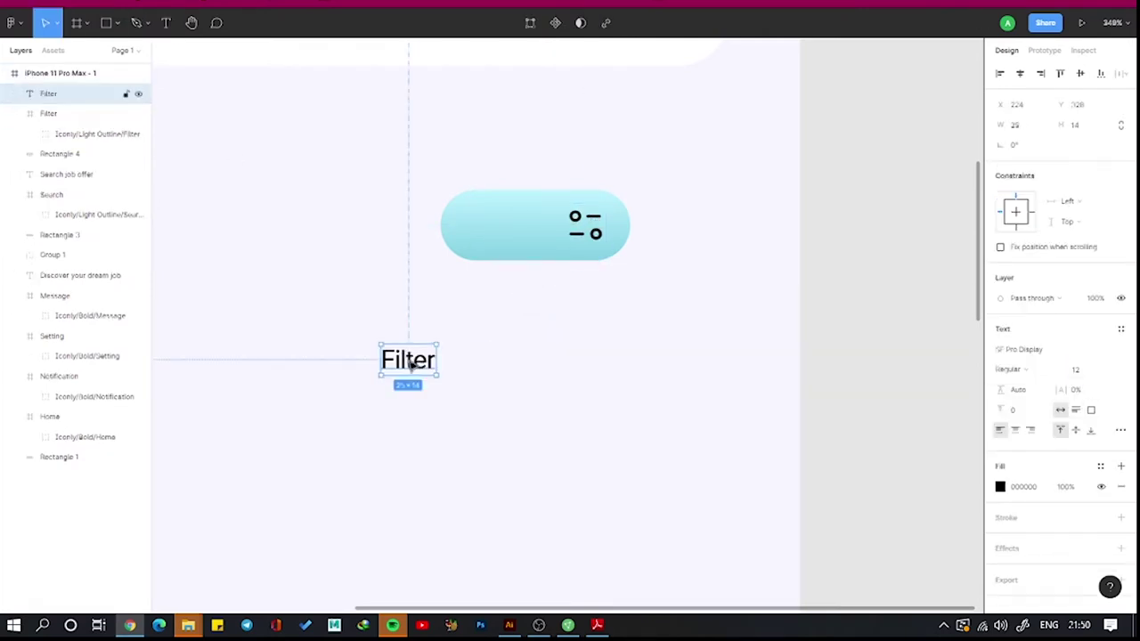
drag(409, 363, 506, 224)
click(597, 206)
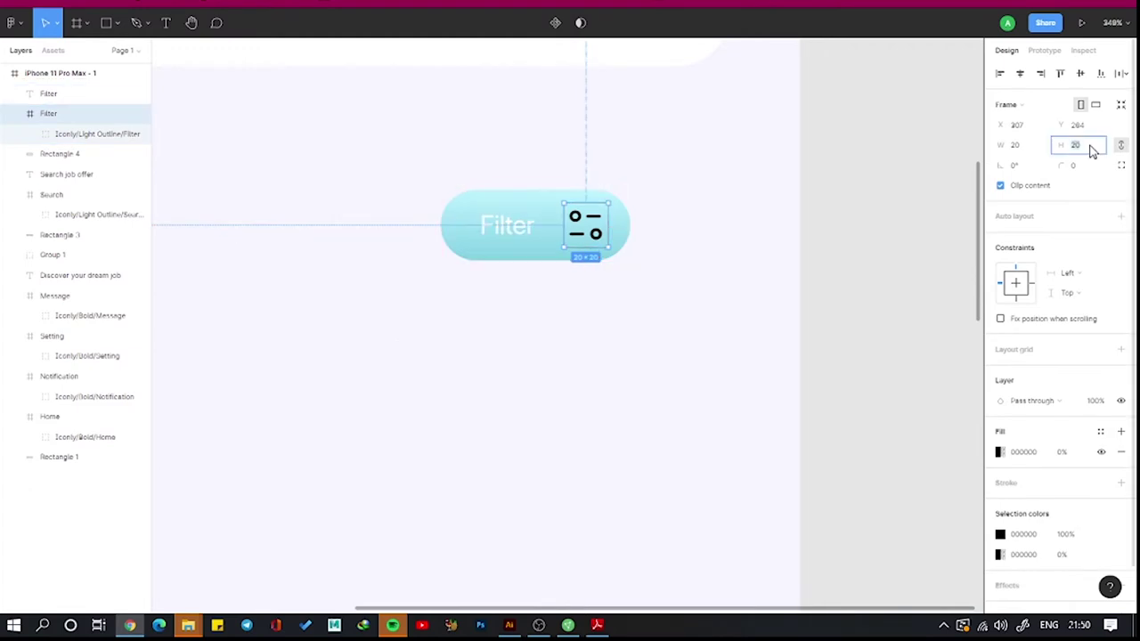
click(1000, 534)
text(FFFFFF)
key(Escape)
click(507, 223)
shift+click(579, 227)
key(ctrl+g)
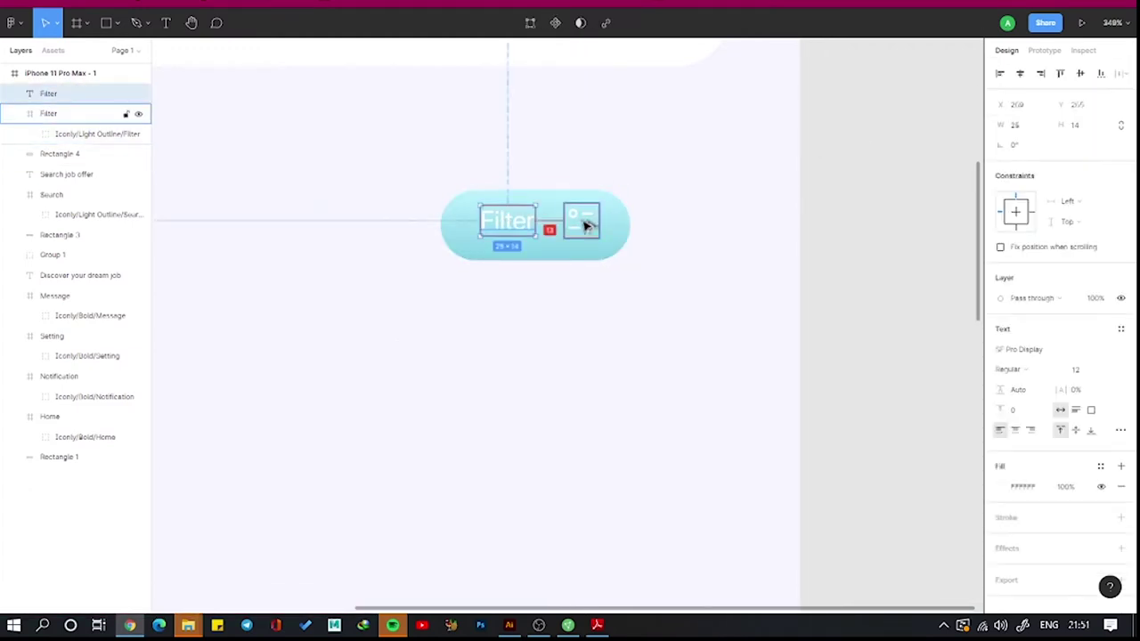
Narrow the cyan button, group it with its label, and move it to the search bar's right end.
shift+click(610, 221)
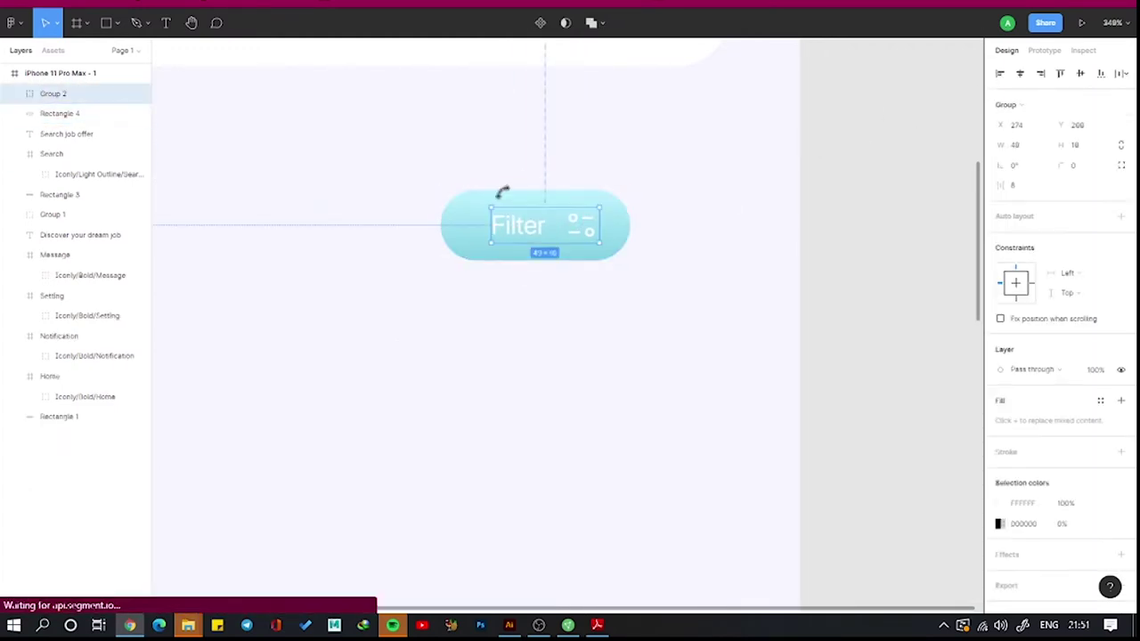
click(615, 236)
drag(631, 226, 621, 226)
shift+click(552, 247)
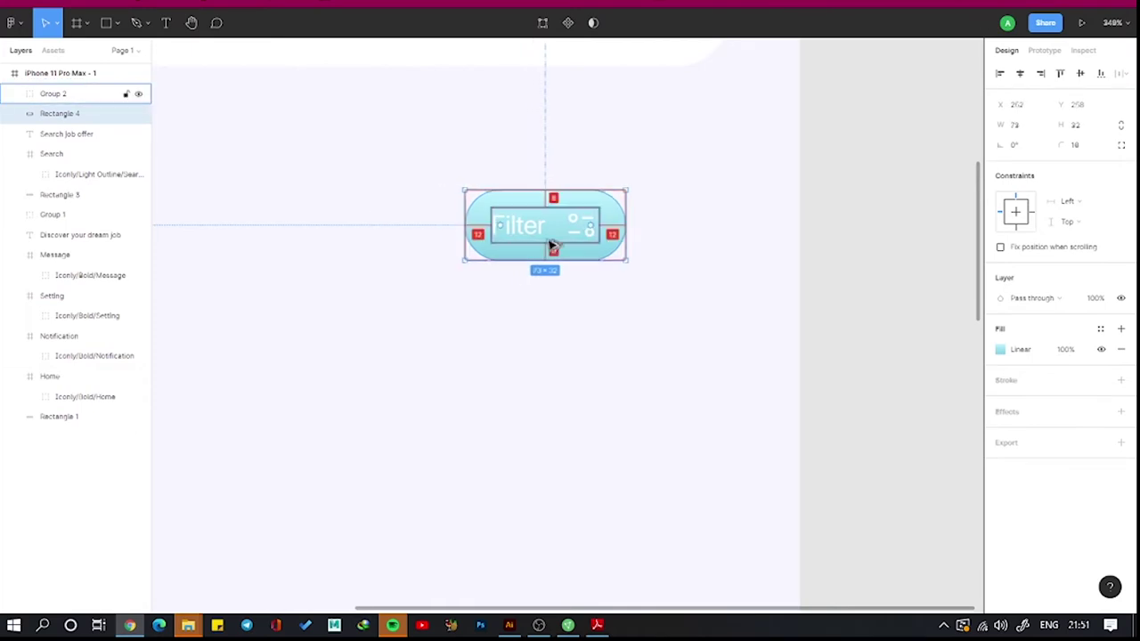
key(ctrl+g)
key(shift+0)
drag(691, 267, 742, 149)
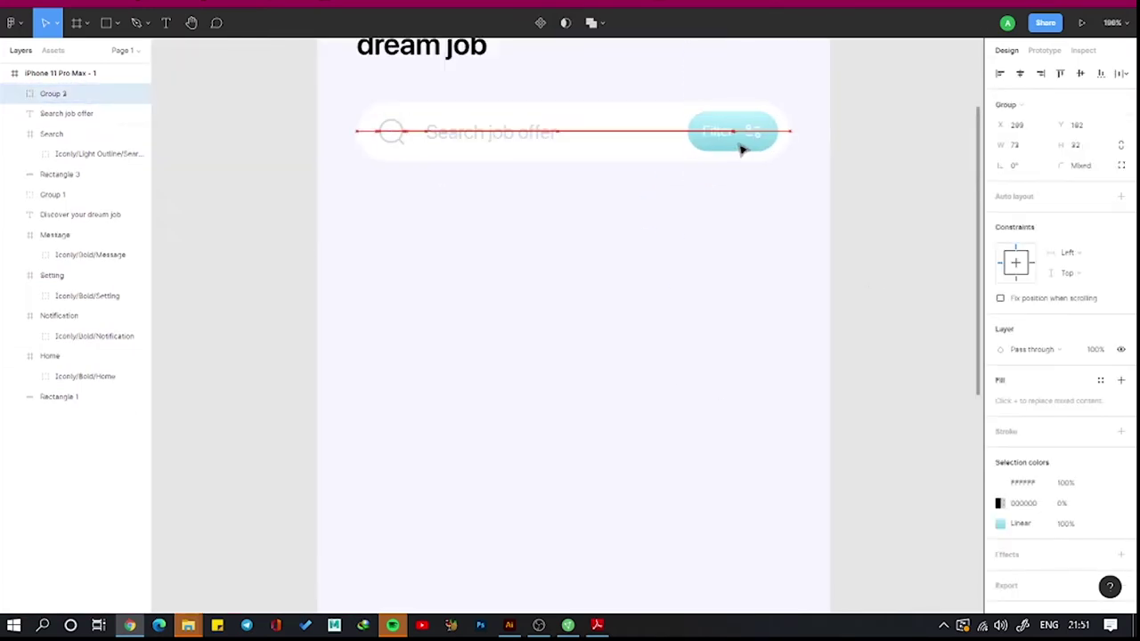
click(768, 107)
scroll(394, 611, down, 3)
Add a 'Featured job' heading at size 20 just under the search bar.
scroll(816, 252, down, 2)
key(t)
drag(582, 303, 717, 361)
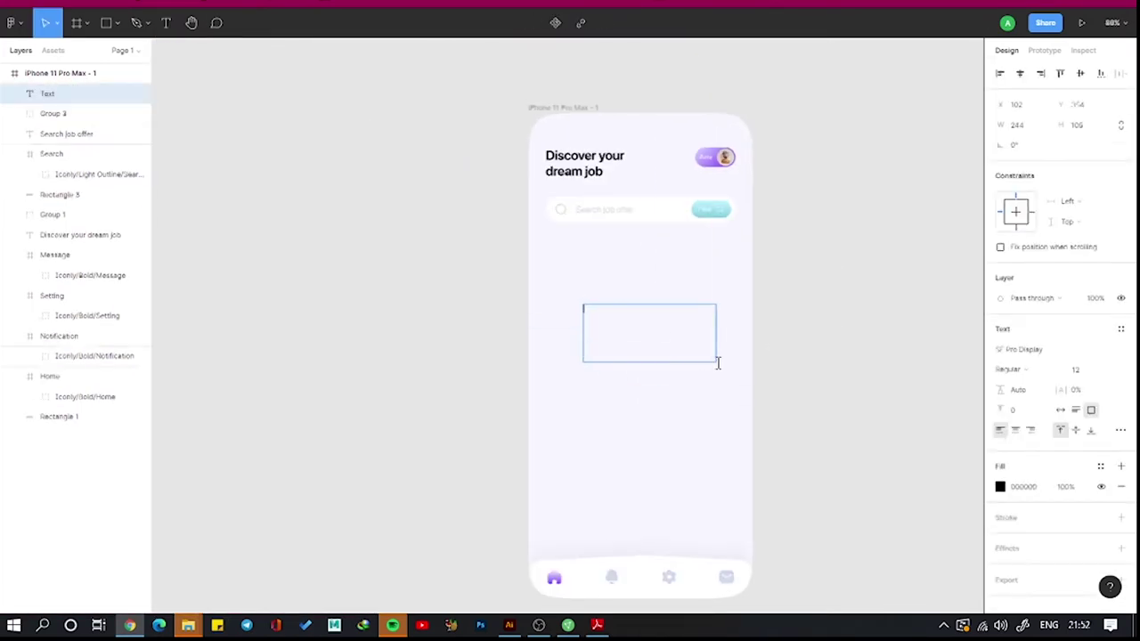
scroll(629, 339, up, 2)
scroll(628, 338, up, 2)
text(Featured job)
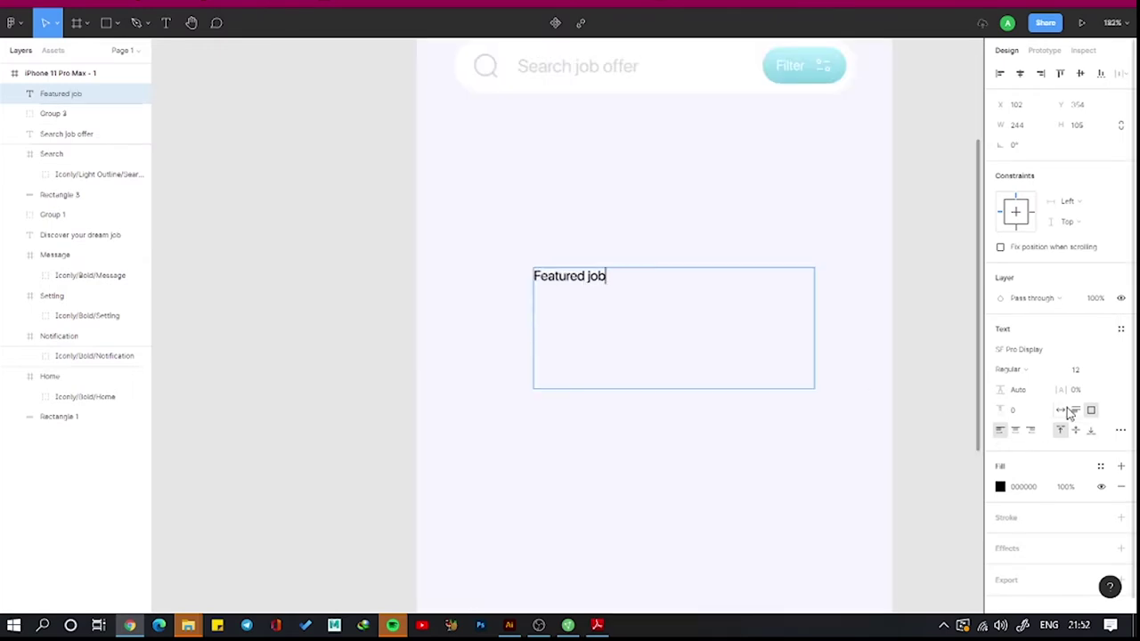
key(Return)
drag(592, 280, 512, 156)
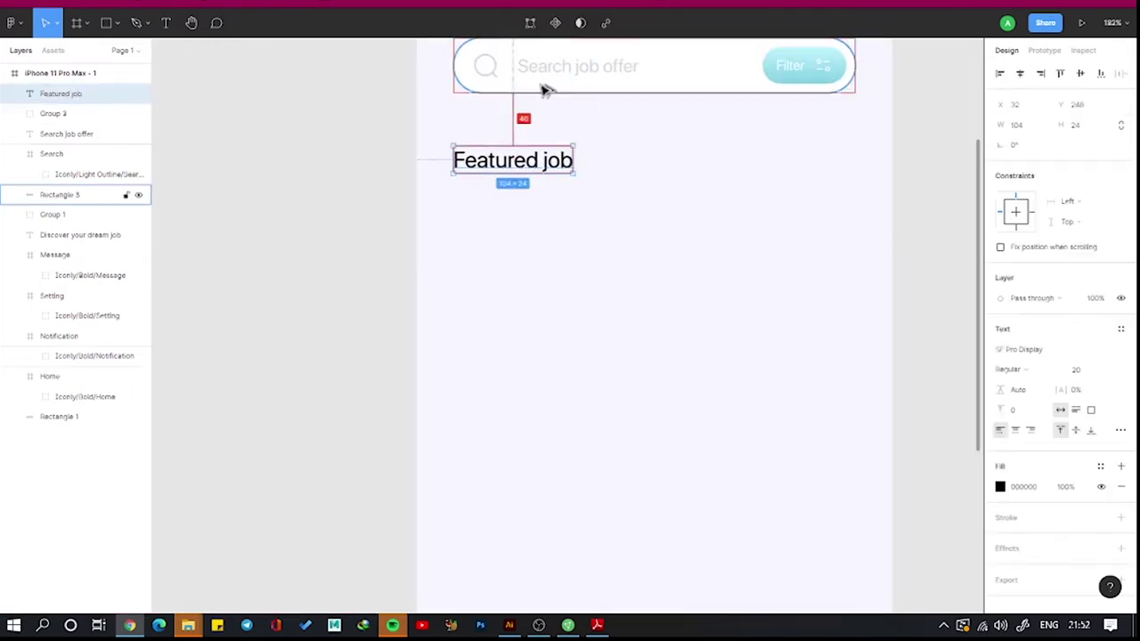
Draw the card rectangle 183 high with corner radius 23.
key(r)
drag(453, 197, 729, 344)
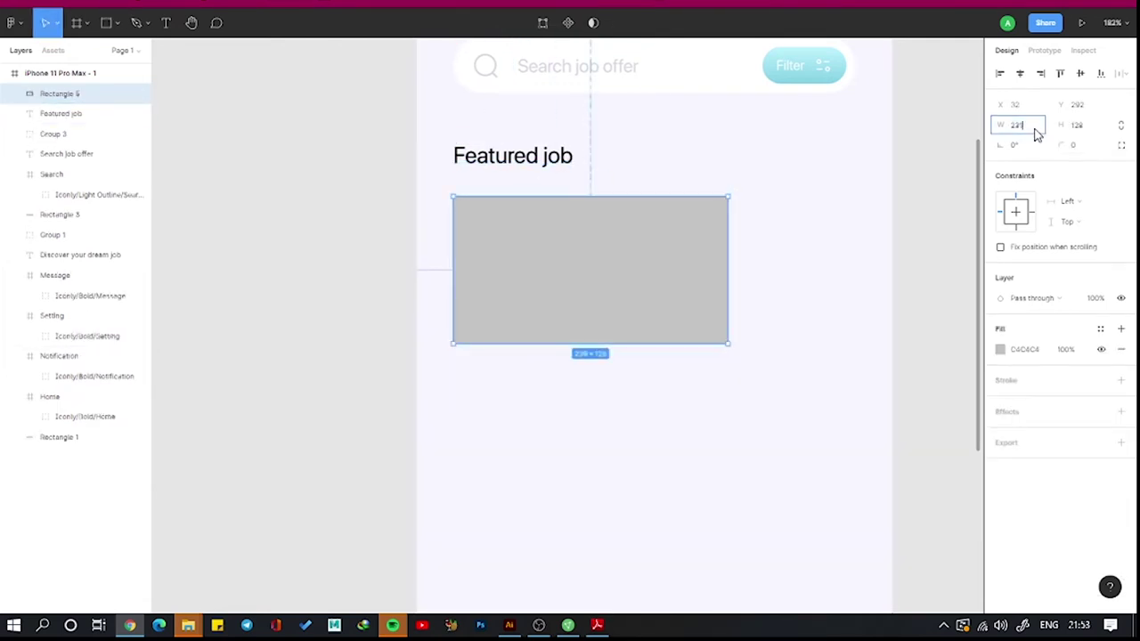
click(1079, 131)
text(183)
key(Return)
drag(465, 210, 495, 226)
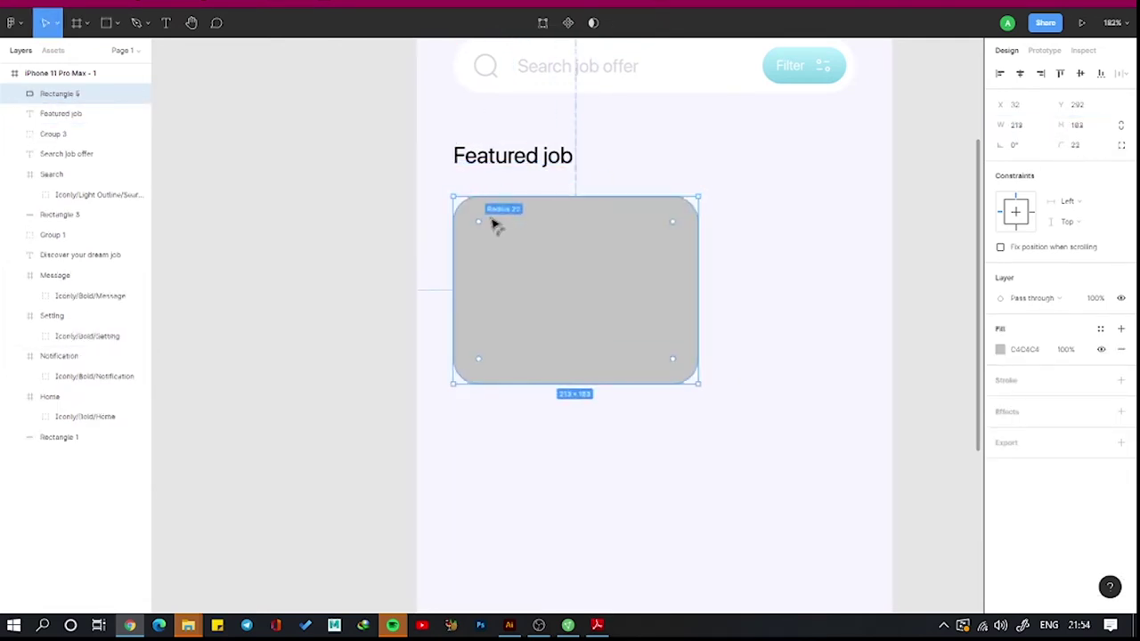
key(shift+1)
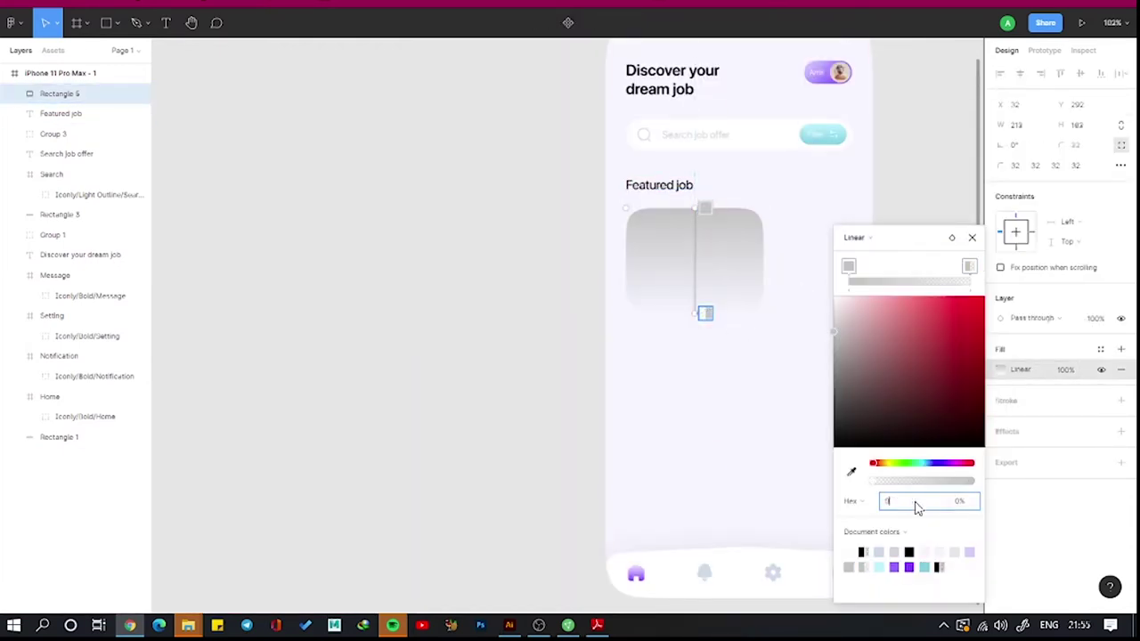
Set the card gradient stops to 937DFD and E0E4FF at 50%.
text(7DFD)
key(Return)
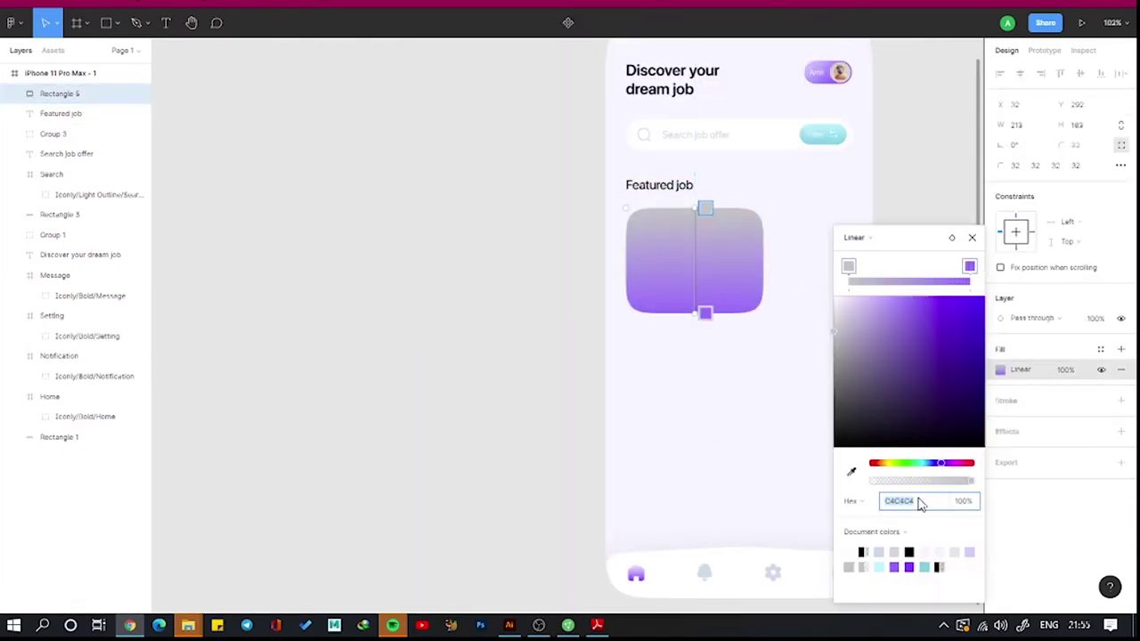
text(4ff)
key(Return)
click(921, 481)
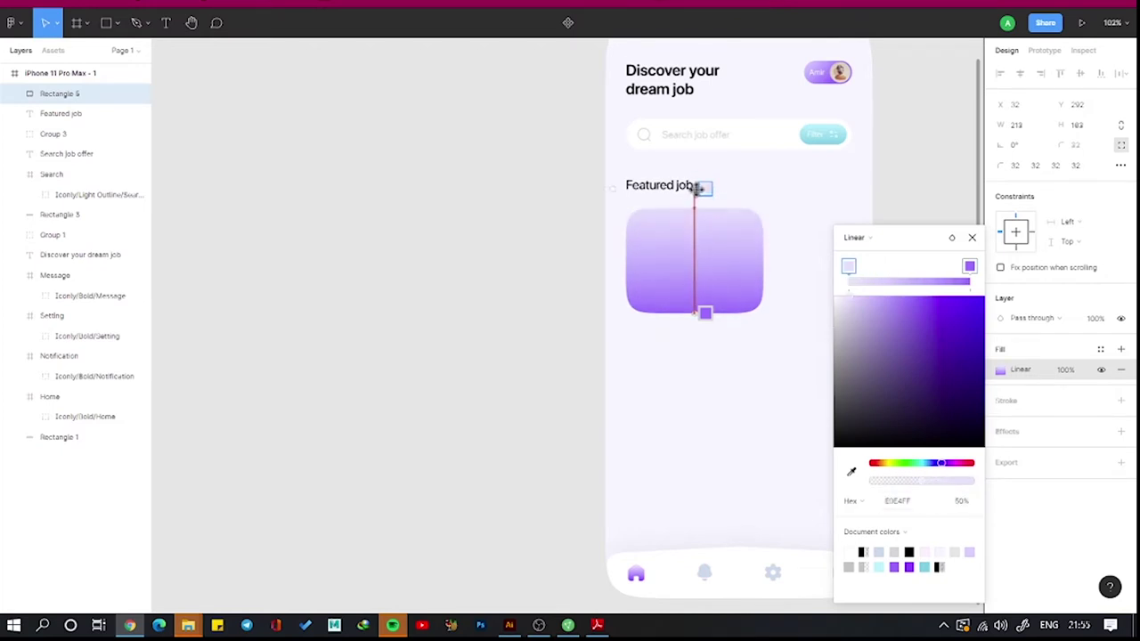
drag(703, 208, 695, 211)
Duplicate the card and give the lower copy a solid fill sampled from the pale background.
key(ctrl+d)
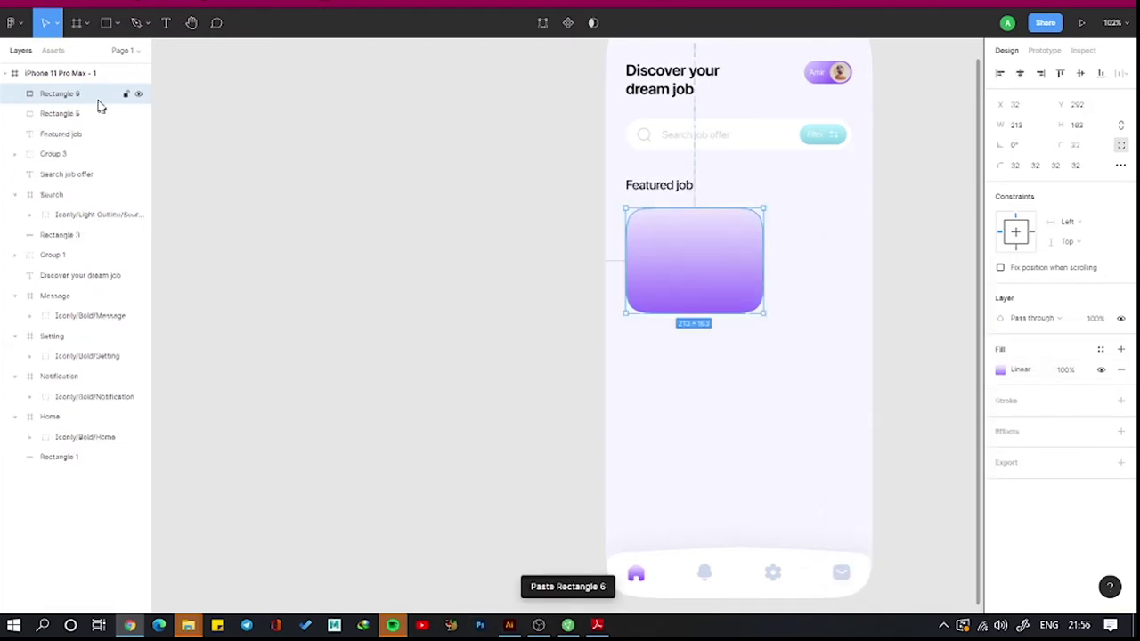
click(59, 113)
click(852, 237)
click(863, 219)
click(851, 430)
click(697, 431)
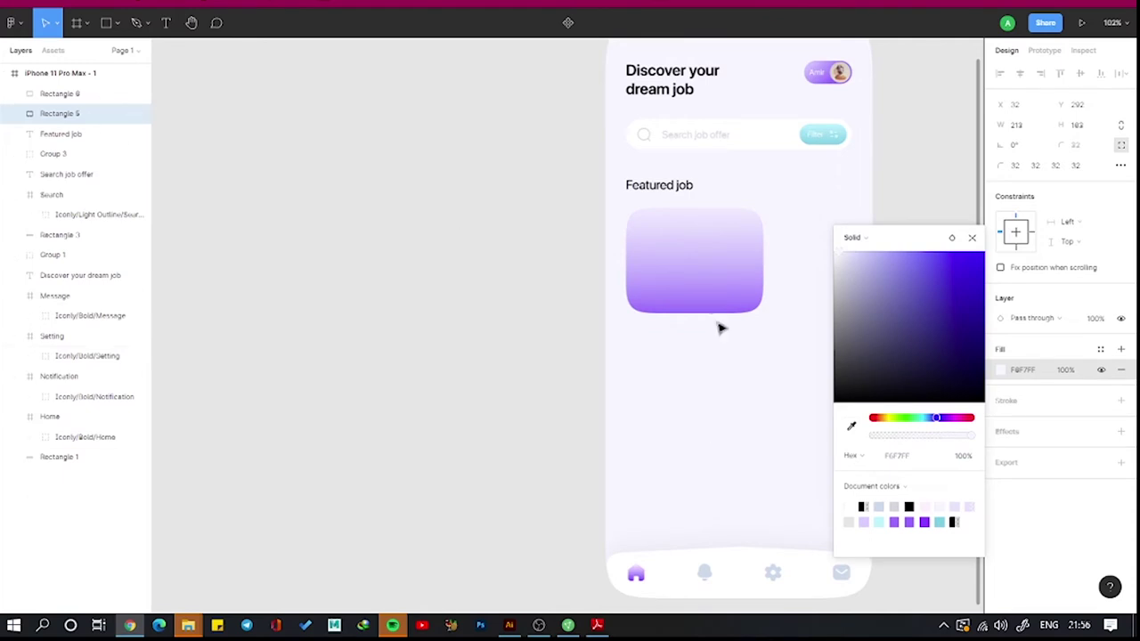
click(1120, 431)
Add a drop shadow with blur 40 and spread -7 to the card copy.
click(1000, 451)
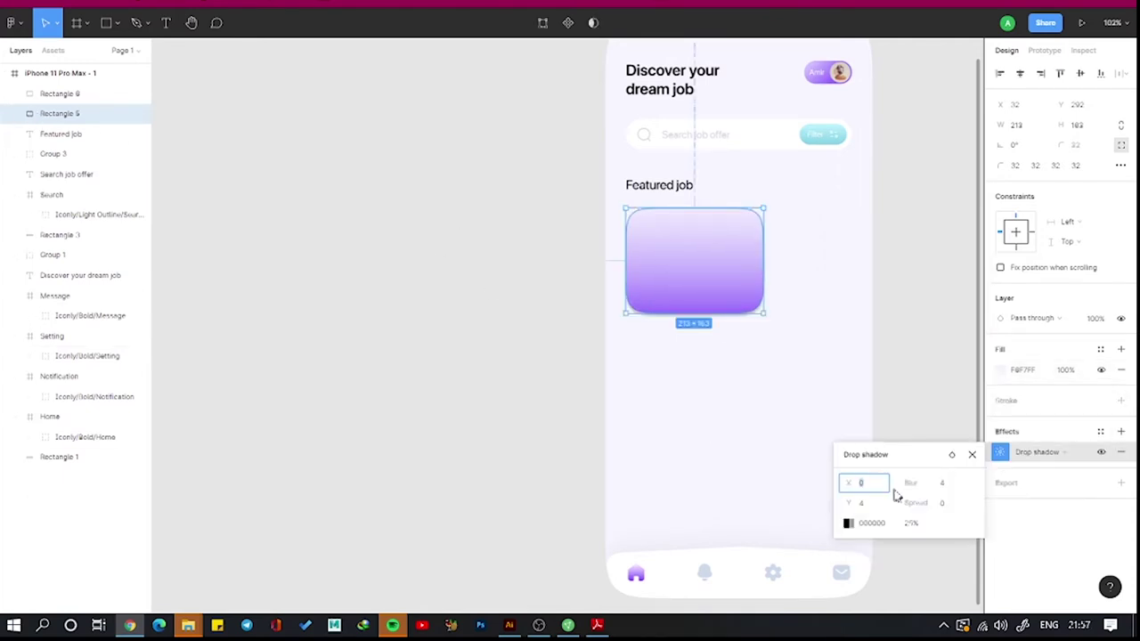
click(942, 483)
text(40)
click(942, 503)
text(-7)
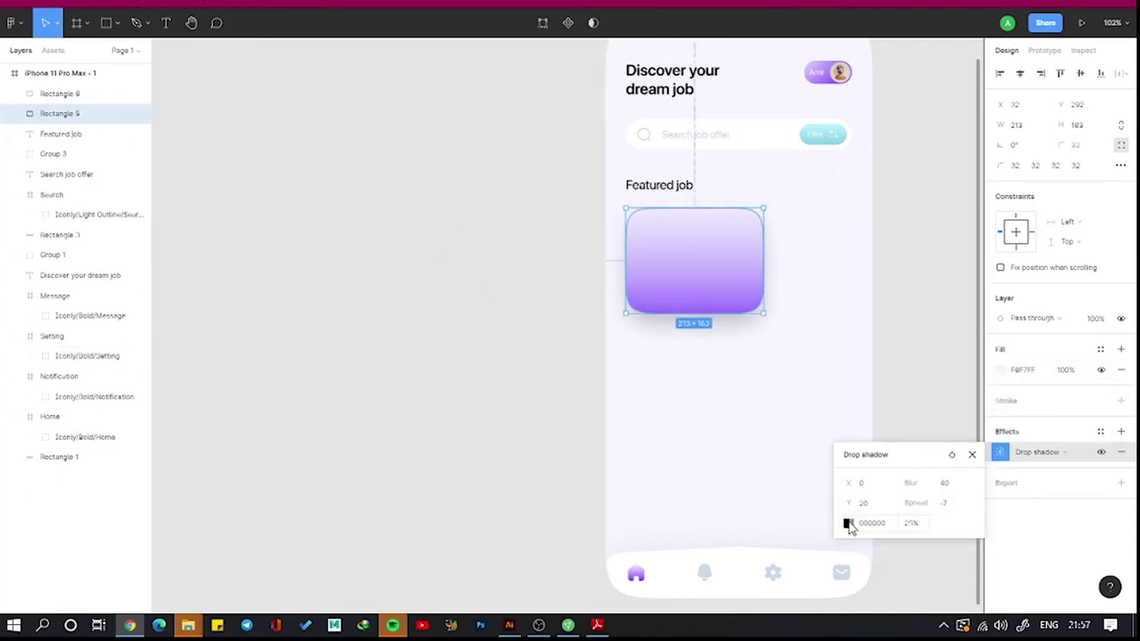
click(847, 523)
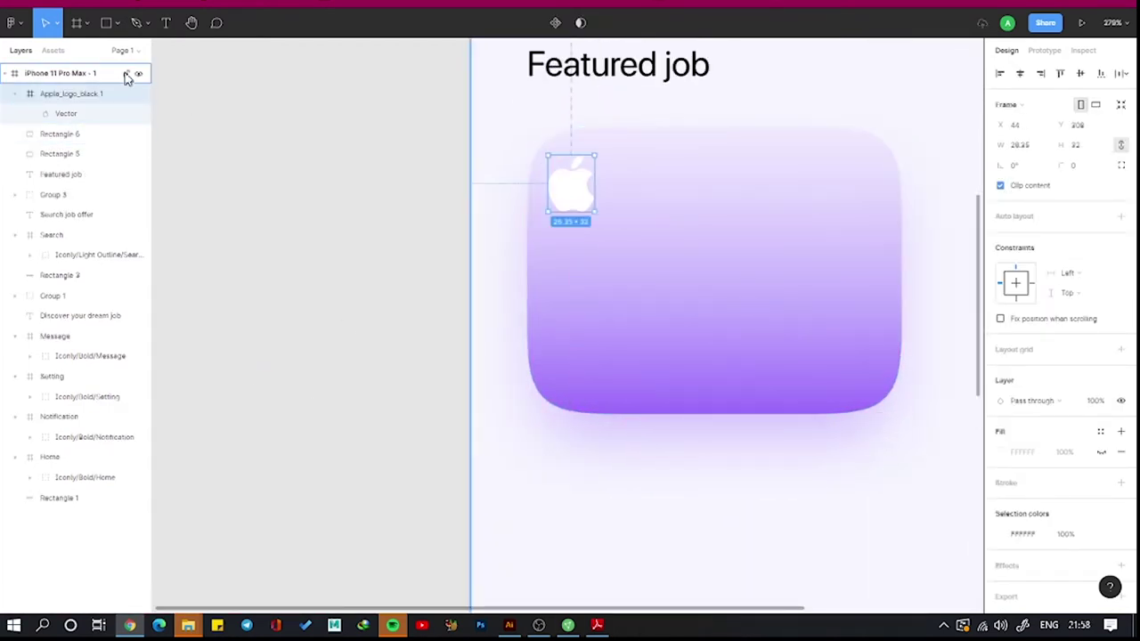
Add a white 'Product desginer' title at 18 px Medium on the card.
key(t)
drag(294, 194, 380, 251)
text(Product desginer)
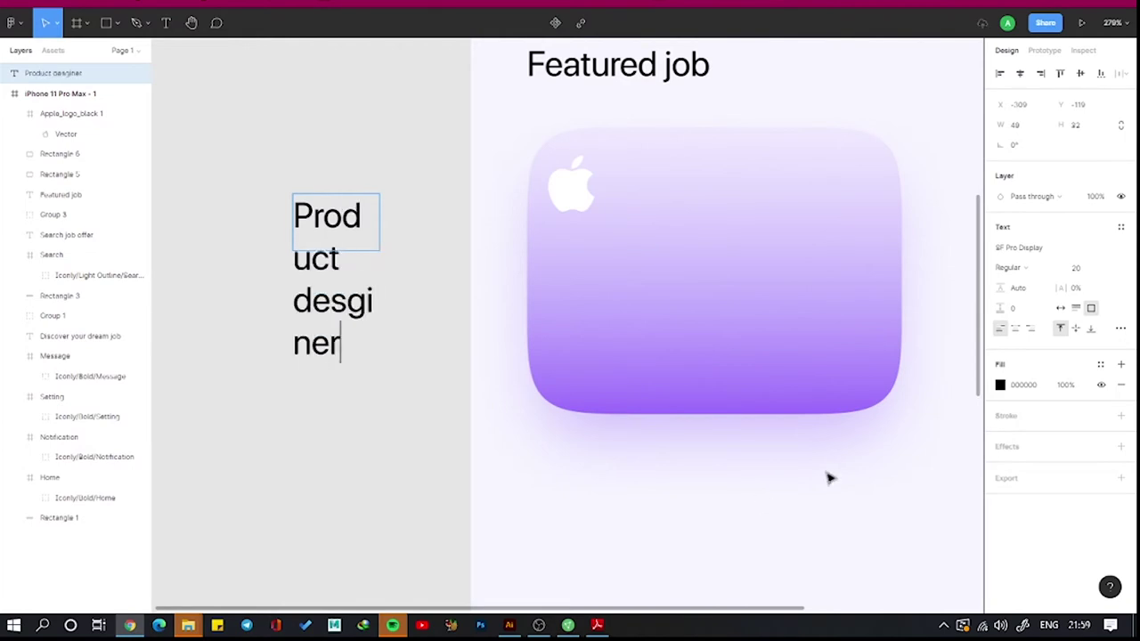
click(1060, 307)
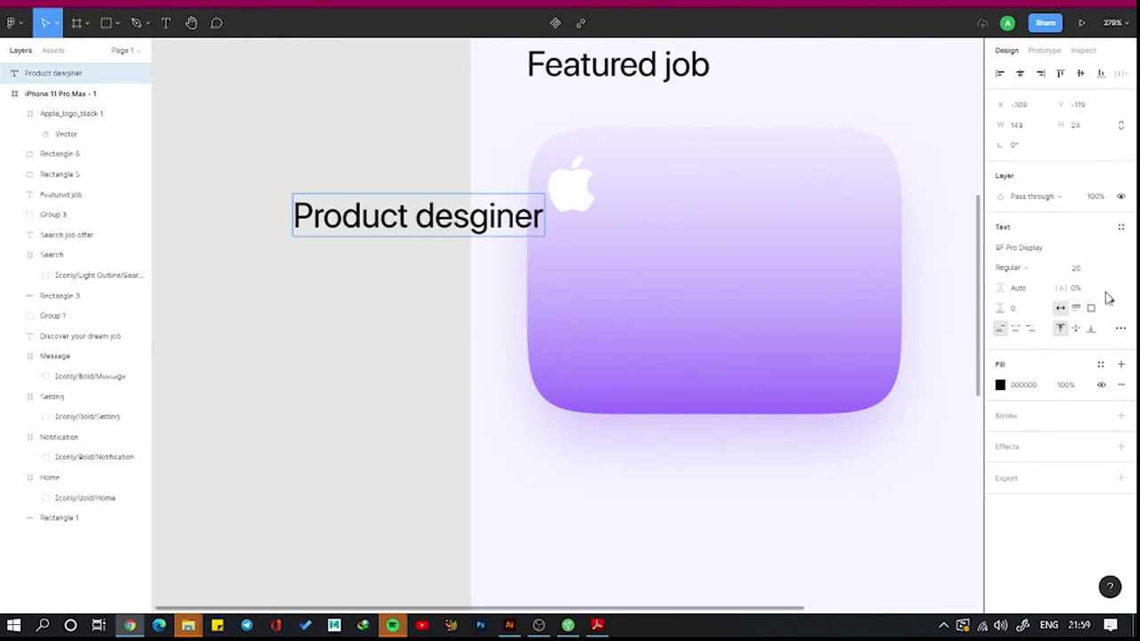
text(18)
click(1014, 267)
click(1040, 282)
mouse_move(331, 221)
mouse_down()
mouse_move(587, 249)
mouse_move(638, 287)
mouse_up()
click(999, 487)
click(1085, 370)
Add an 'Apple' line at 12 px with reduced 80% opacity below the title.
text(12)
key(Return)
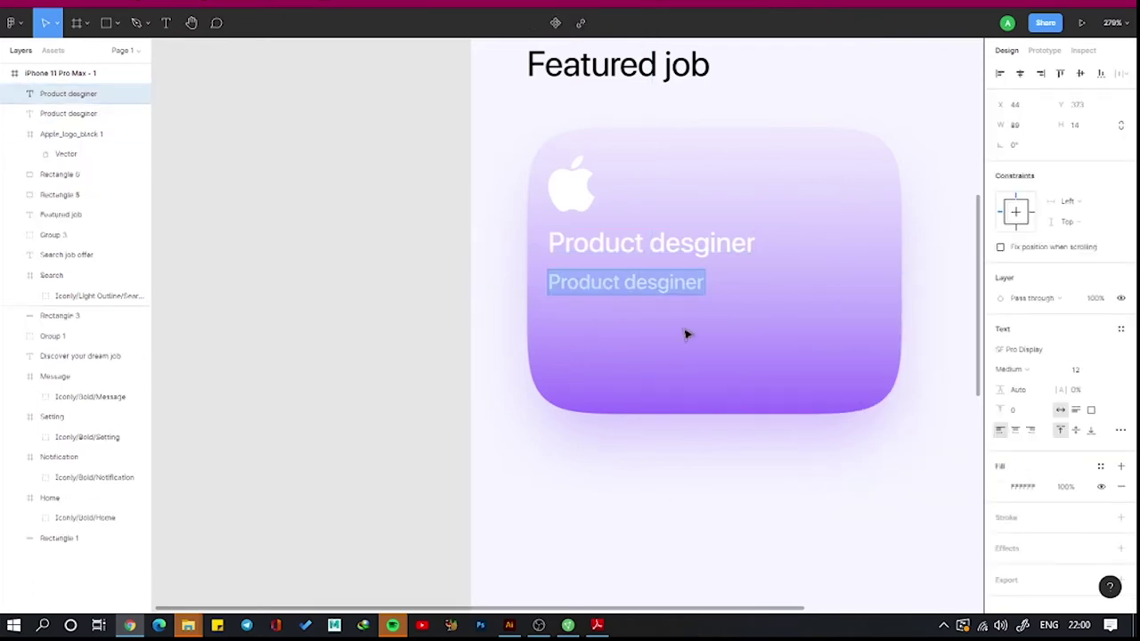
text(Apple)
key(Up)
key(Up)
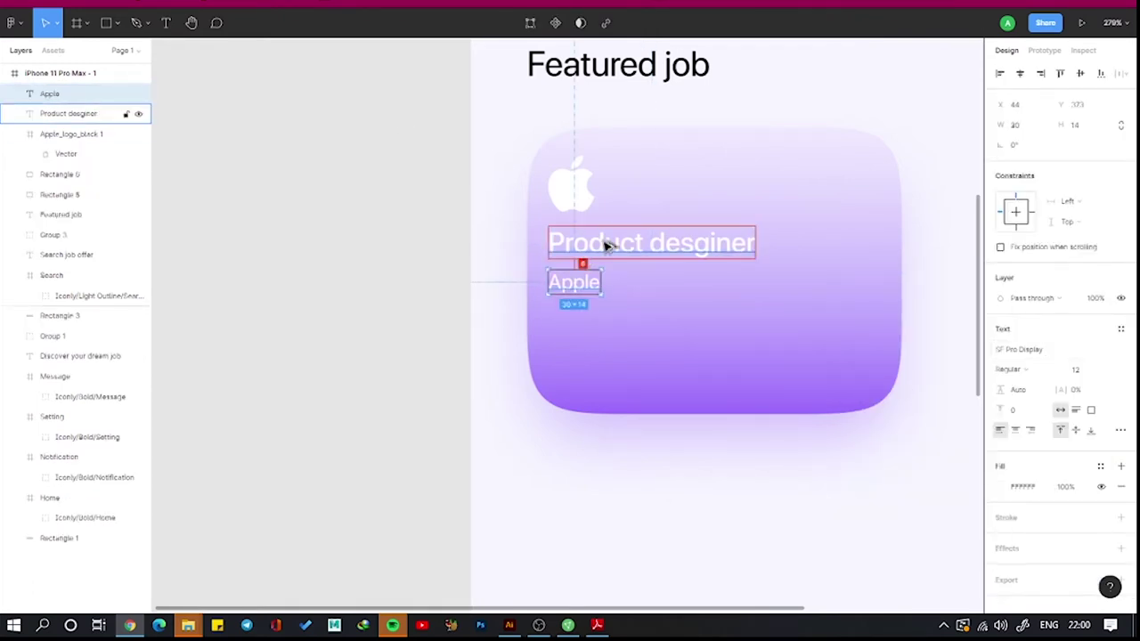
click(1072, 488)
text(80)
Draw a grey tag box and place a label copy on it for 'Full Time'.
key(r)
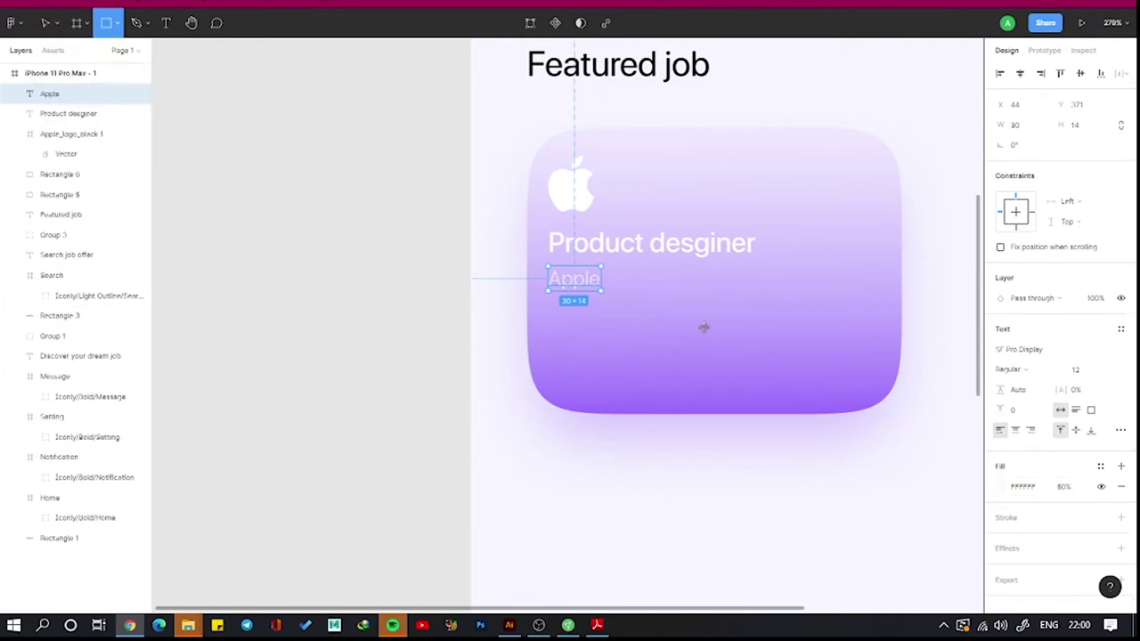
drag(583, 327, 725, 370)
drag(577, 283, 624, 356)
drag(47, 92, 47, 85)
double_click(618, 354)
text(Full Time)
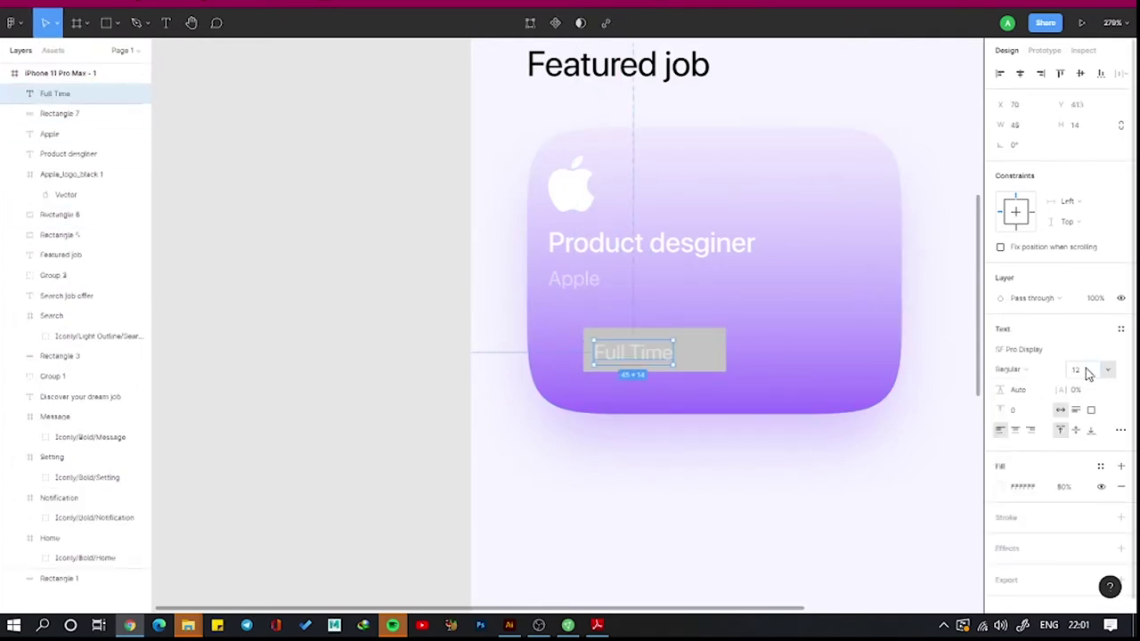
Set the Full Time label to 8 px and shrink its box into a pill with FFFFFF 30% fill.
text(8)
key(Return)
ctrl+scroll(654, 412, up, 5)
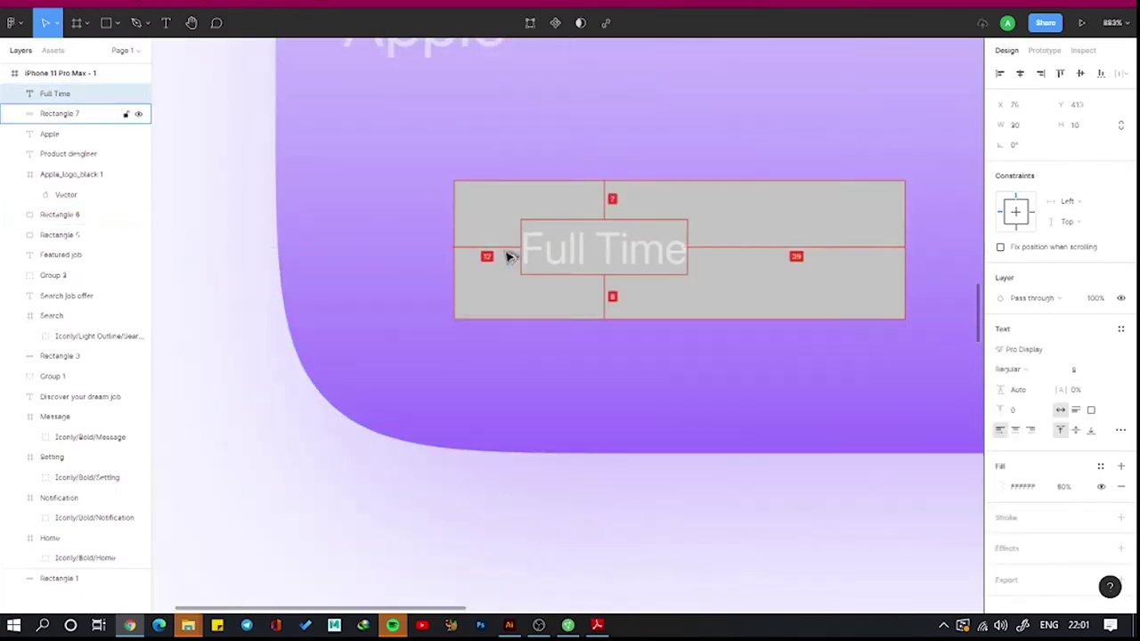
click(509, 257)
drag(617, 181, 617, 203)
mouse_move(901, 251)
mouse_down()
mouse_move(626, 244)
mouse_move(726, 250)
mouse_up()
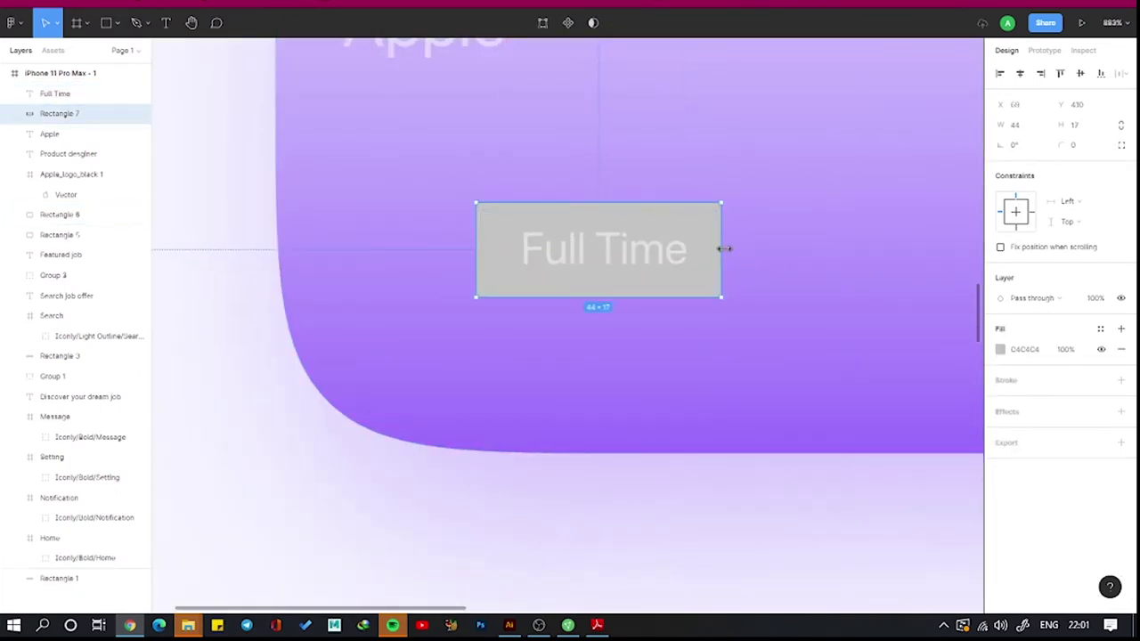
click(998, 349)
click(1064, 349)
text(30)
key(Return)
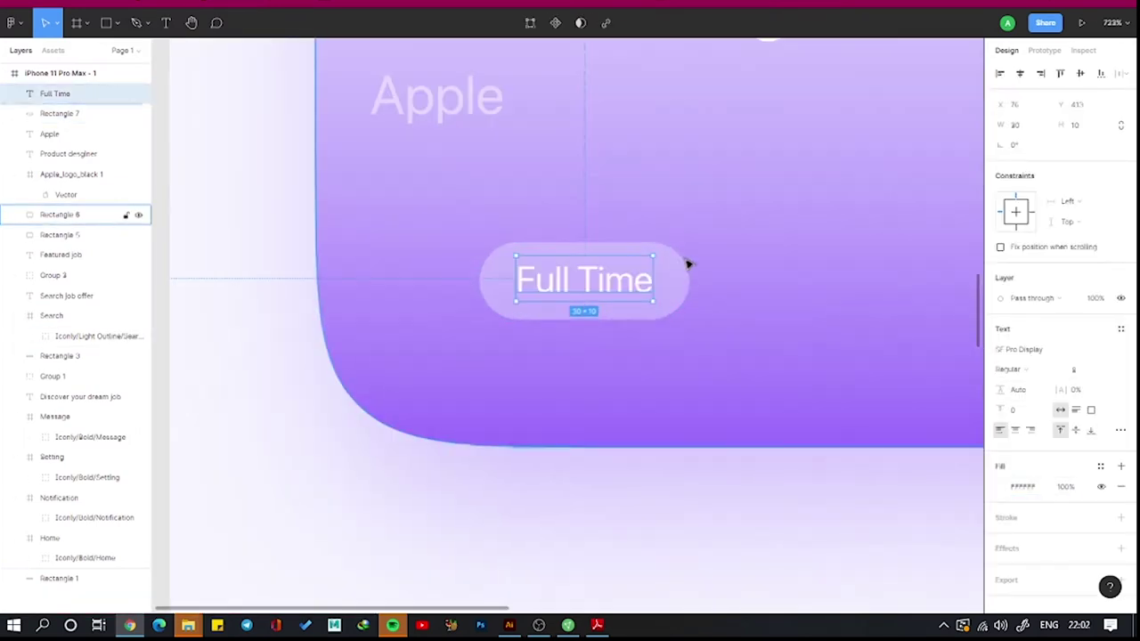
Make the pill an auto-layout frame and copy it into 'Junior' and 'Design' pills.
shift+click(682, 287)
key(ctrl+g)
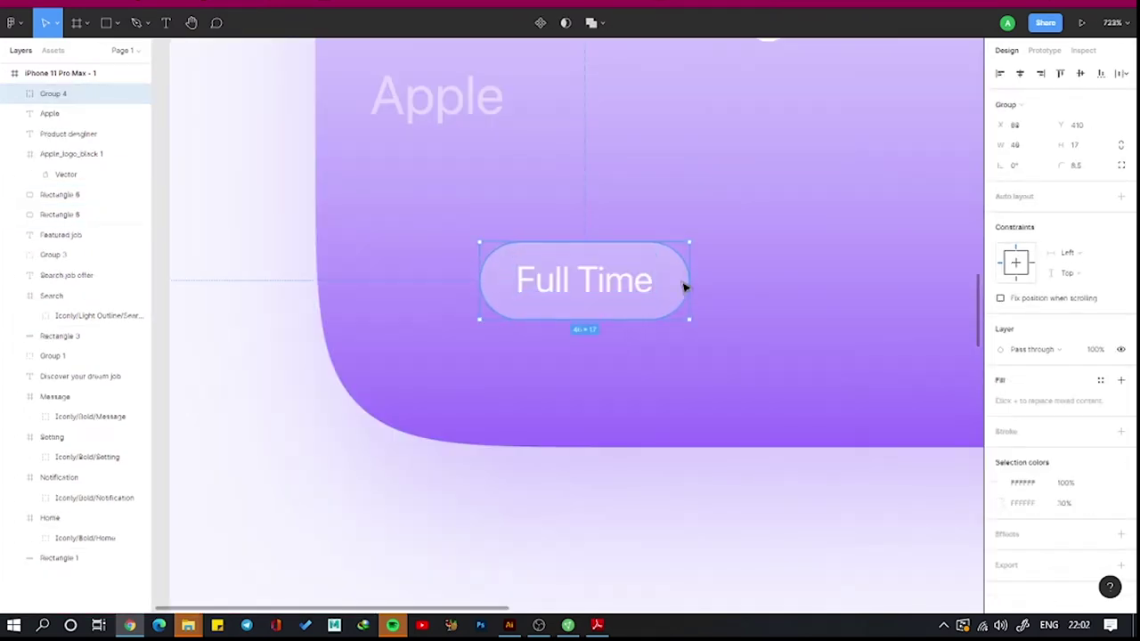
key(shift+a)
mouse_move(525, 257)
mouse_down()
mouse_move(436, 193)
mouse_move(639, 194)
mouse_up()
text(Junio)
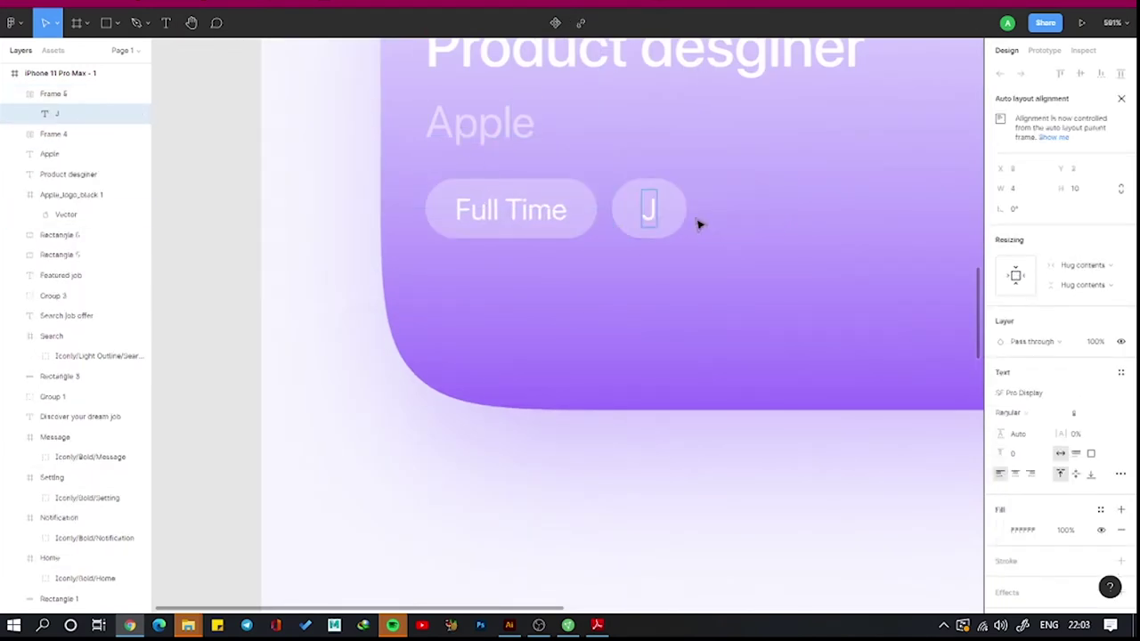
text(r)
key(Escape)
key(ctrl+d)
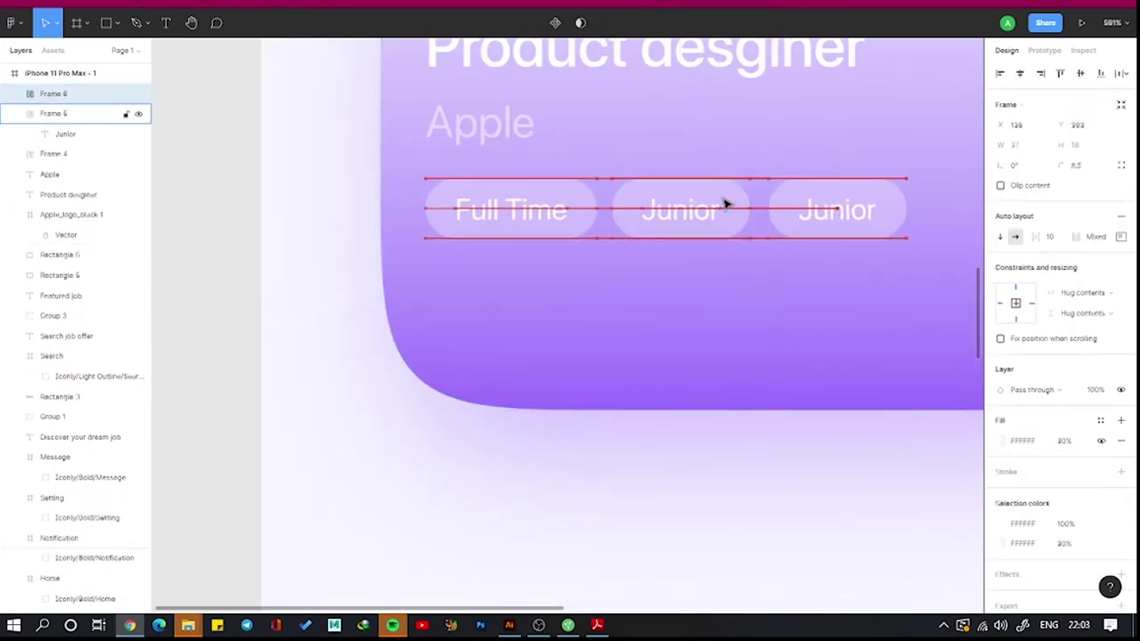
double_click(845, 211)
text(Design)
Search 'location' in the Iconify plugin and import the filled 24×24 pin icon.
key(Escape)
scroll(395, 273, down, 5)
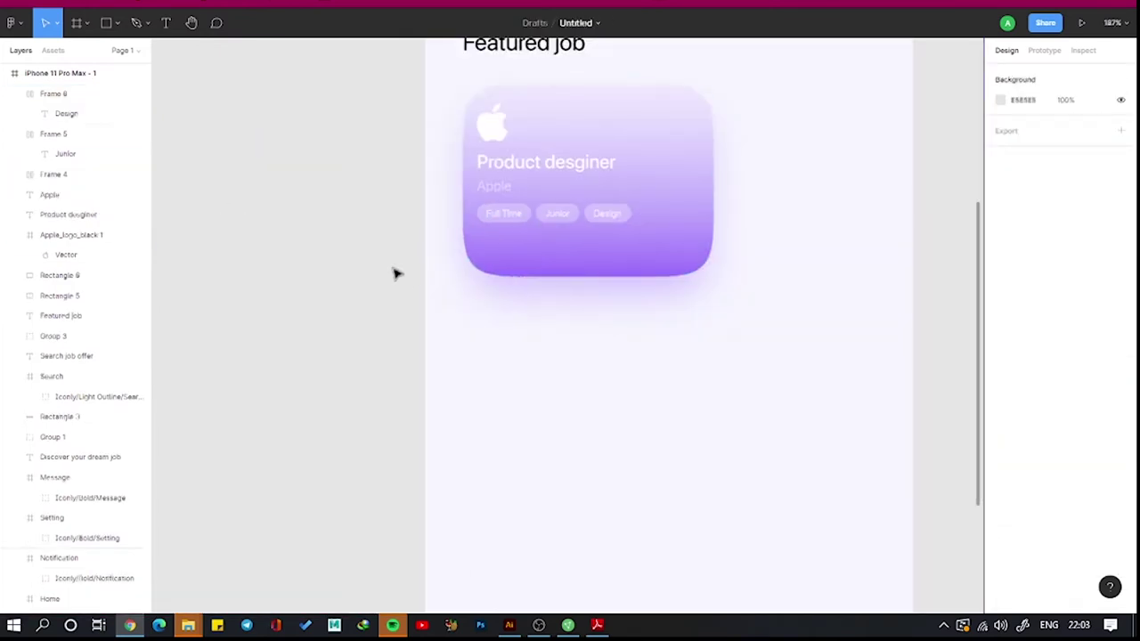
right_click(311, 247)
click(310, 255)
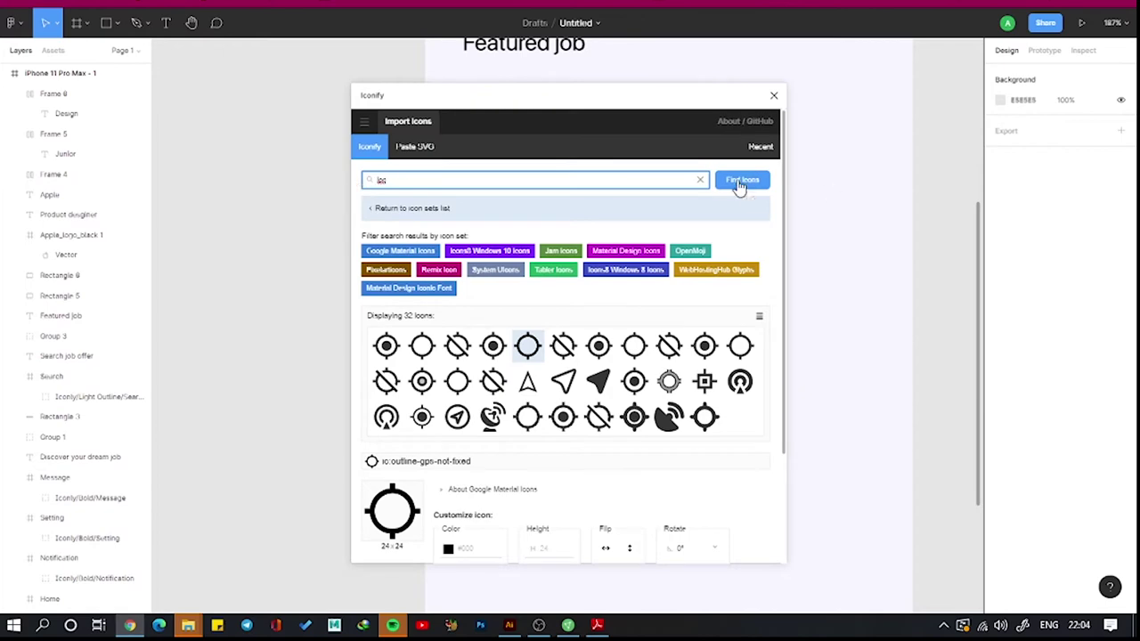
click(738, 181)
click(420, 179)
text(ation)
key(Return)
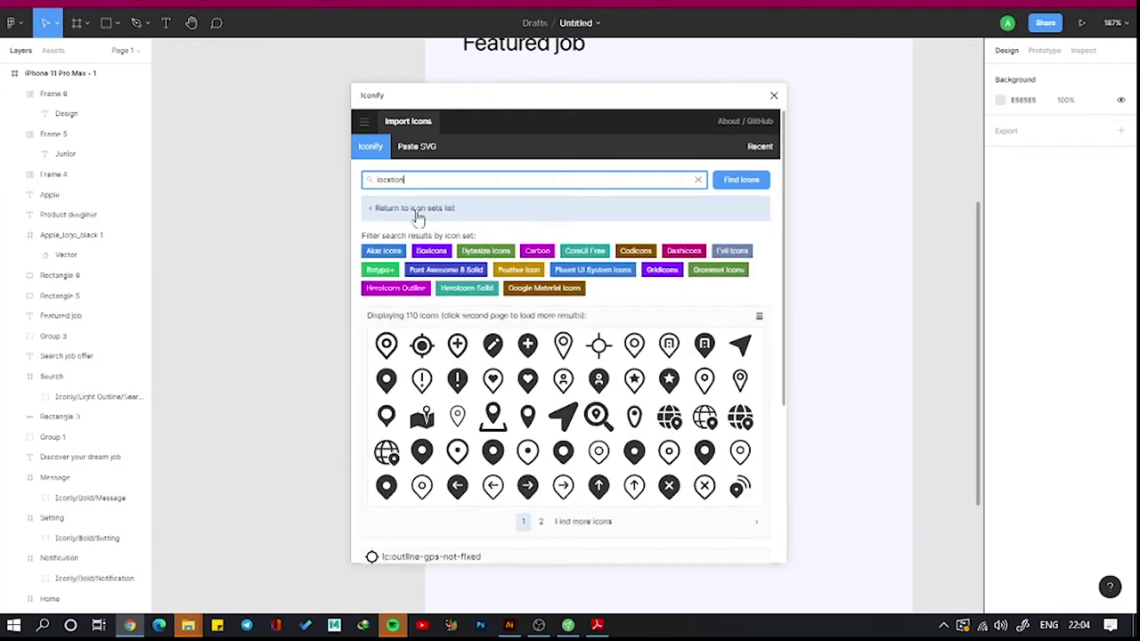
click(387, 486)
click(735, 532)
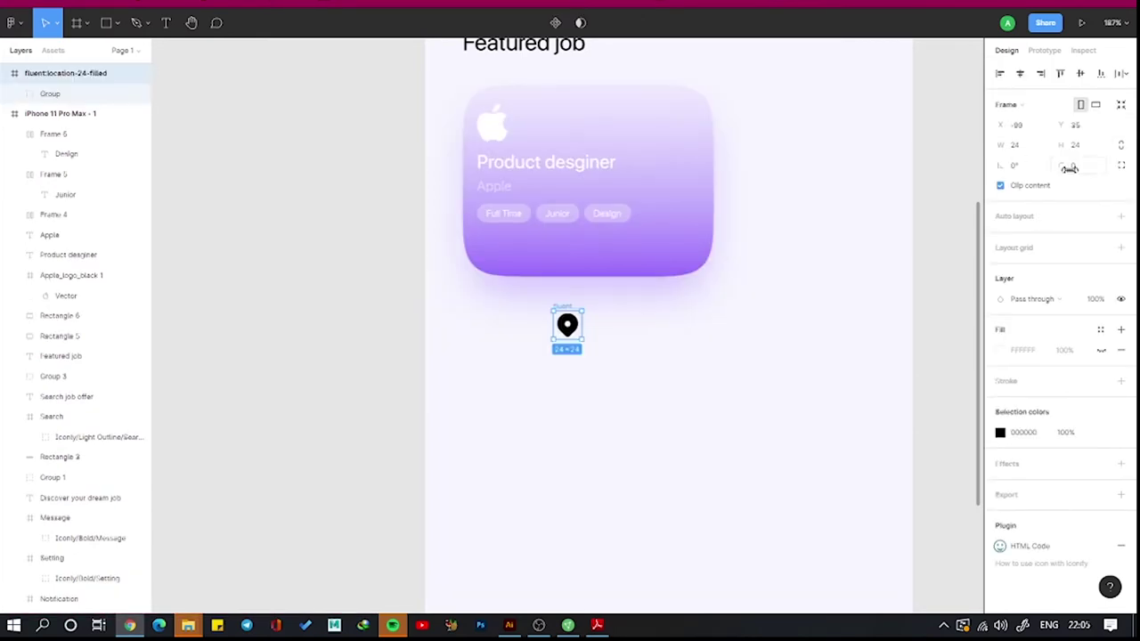
Add 'California, USA' text at 12 px and place it beside the pin.
key(t)
drag(608, 400, 678, 425)
text(California, USA)
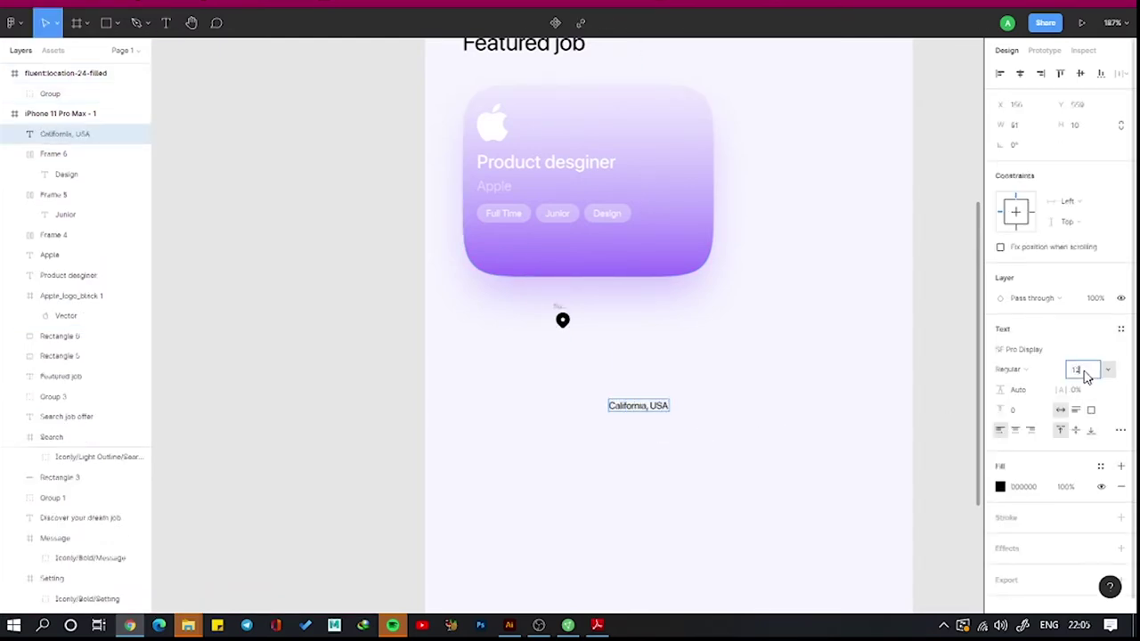
text(12)
click(1010, 369)
click(1015, 383)
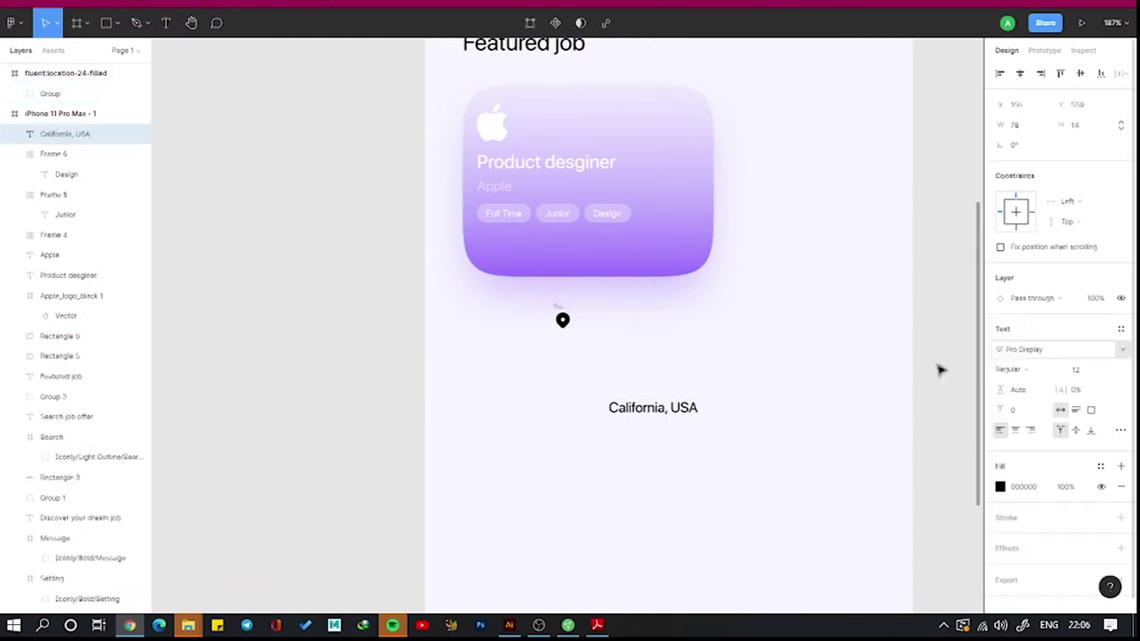
click(563, 319)
drag(628, 402, 605, 330)
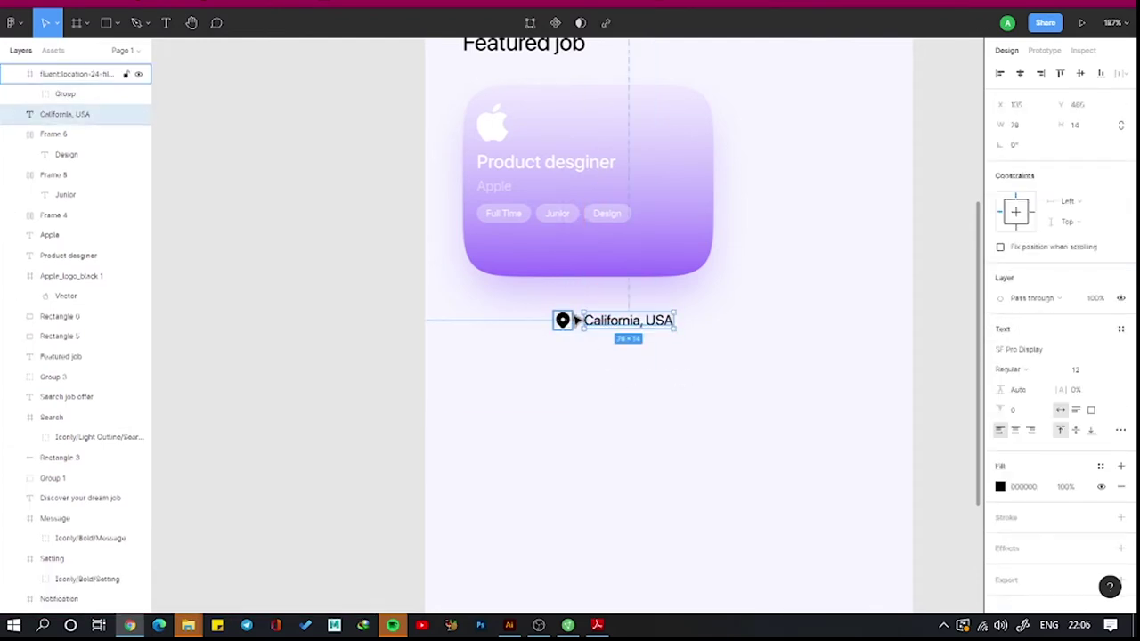
Make the pin and location text white, group them, and copy the text right for '$120,00/year'.
scroll(576, 321, up, 5)
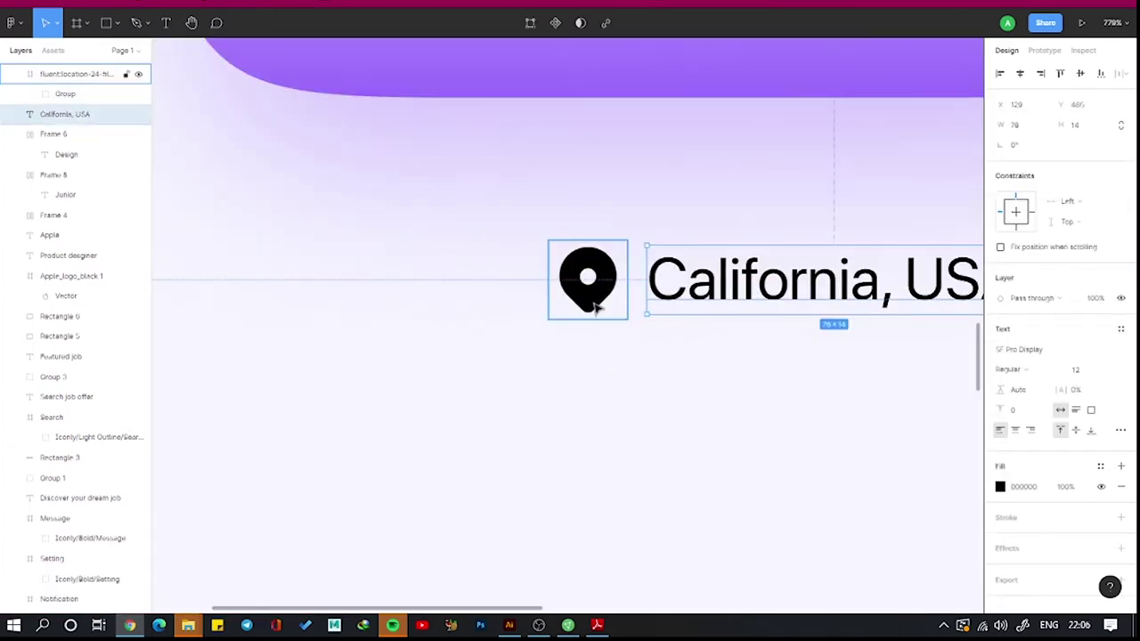
shift+click(597, 306)
click(1000, 504)
drag(908, 315, 834, 296)
scroll(590, 181, right, 3)
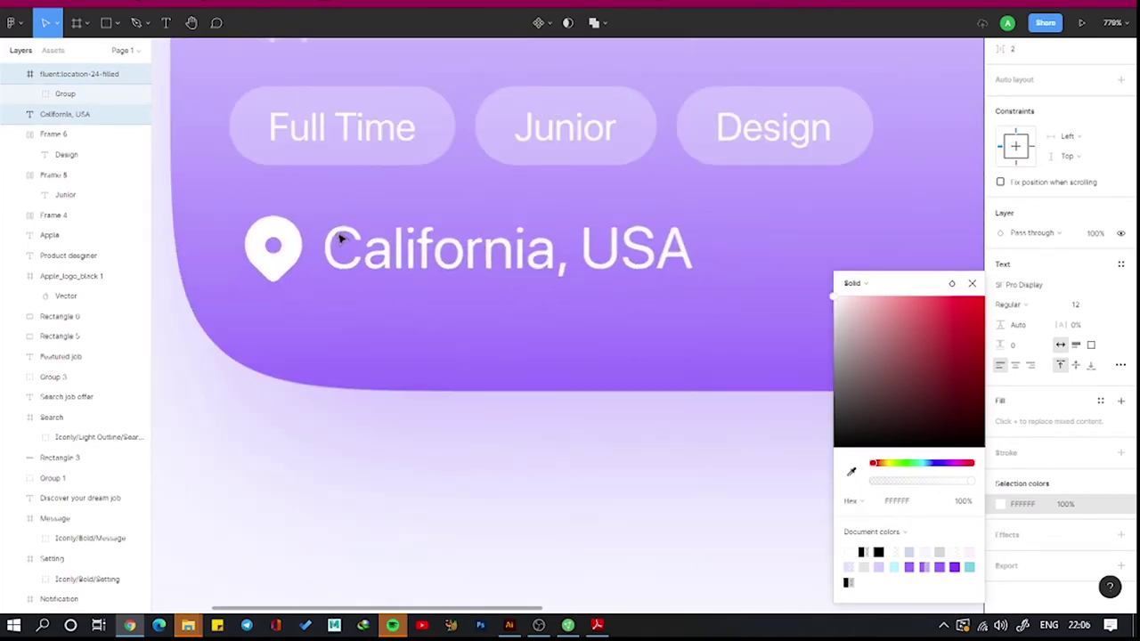
scroll(339, 238, down, 3)
scroll(344, 247, down, 3)
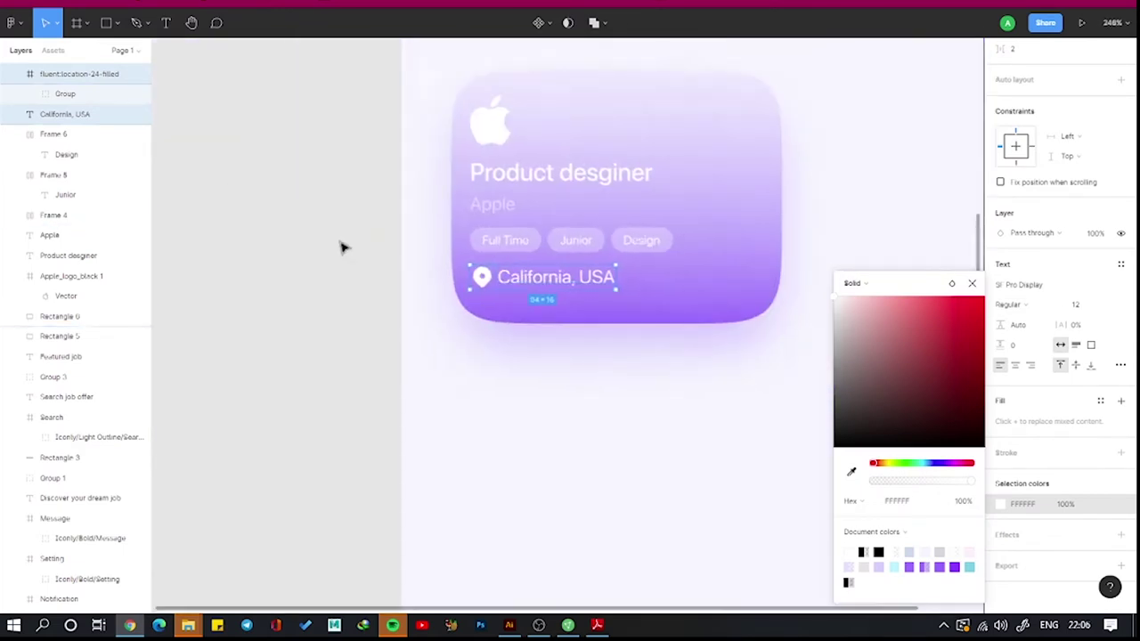
scroll(570, 267, up, 2)
key(ctrl+g)
drag(599, 291, 852, 283)
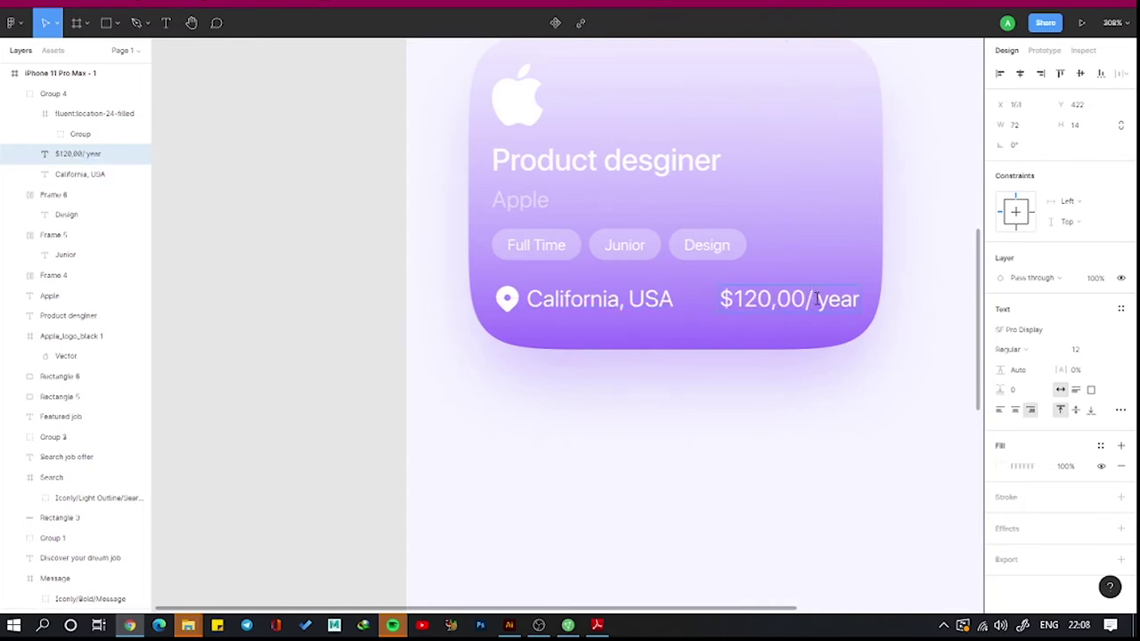
Group the first featured-job card and place a duplicate of it to its right.
scroll(370, 308, down, 2)
click(730, 285)
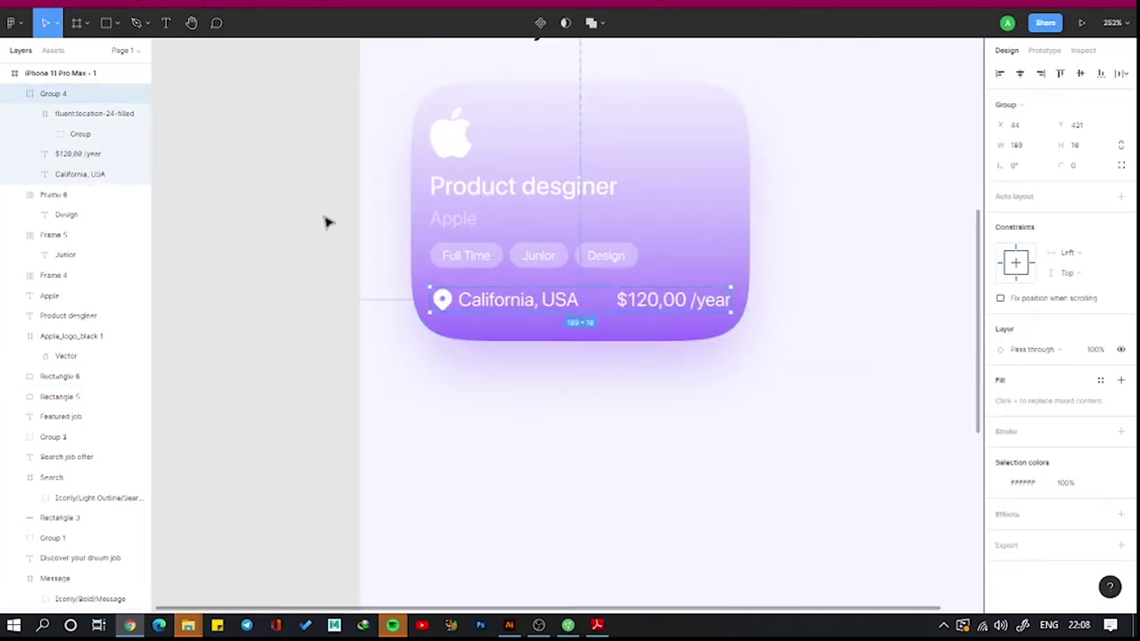
click(540, 199)
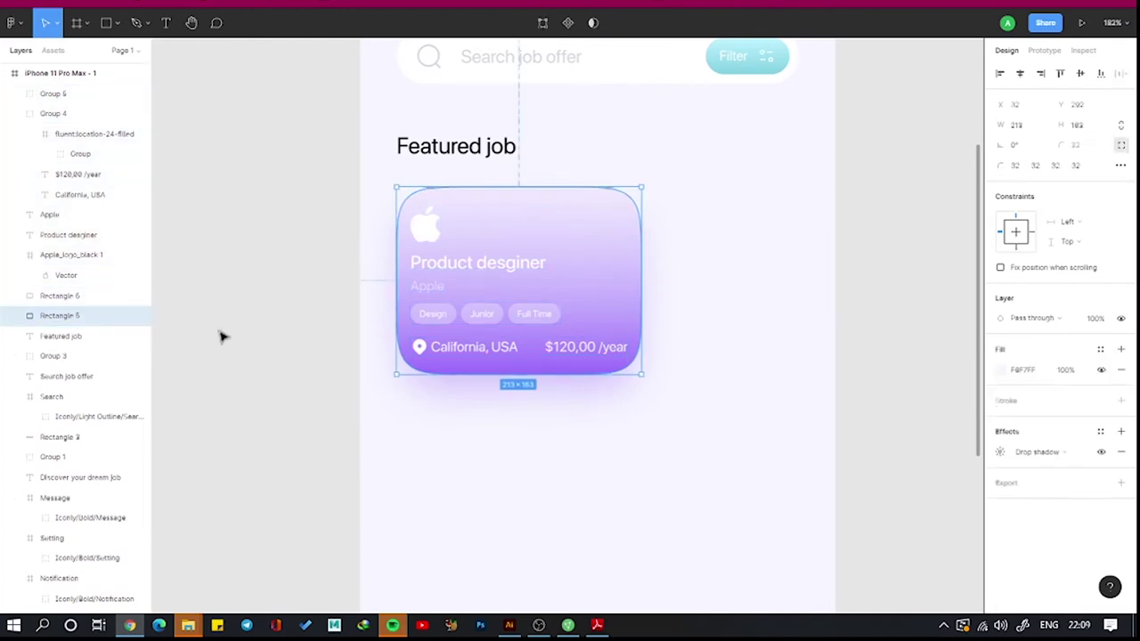
key(ctrl+g)
key(ctrl+d)
key(shift+2)
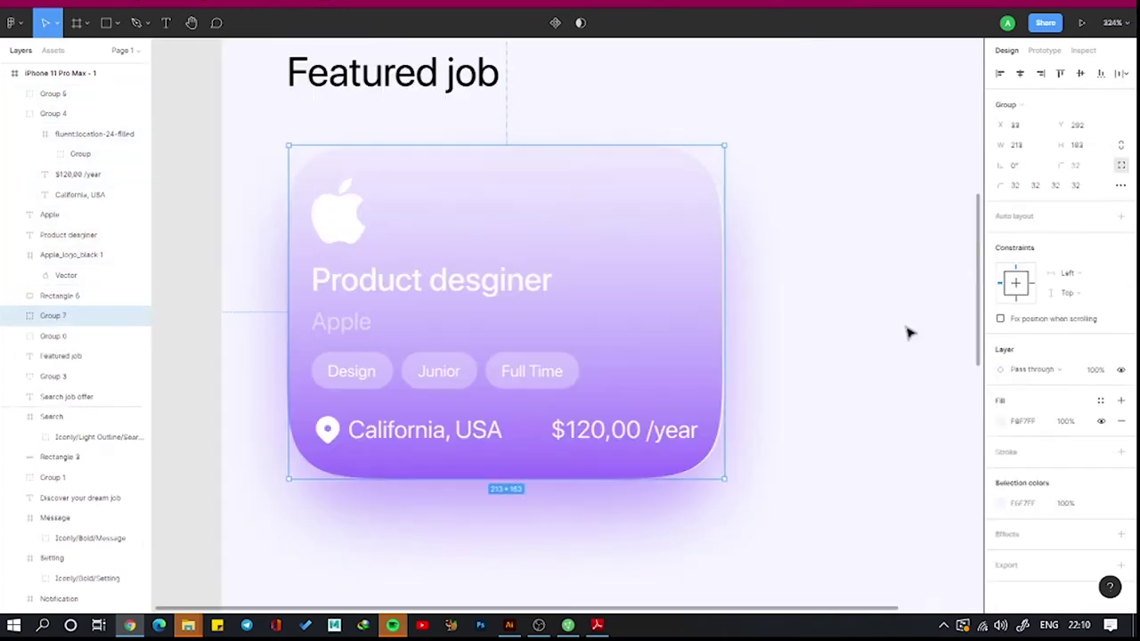
shift+click(36, 337)
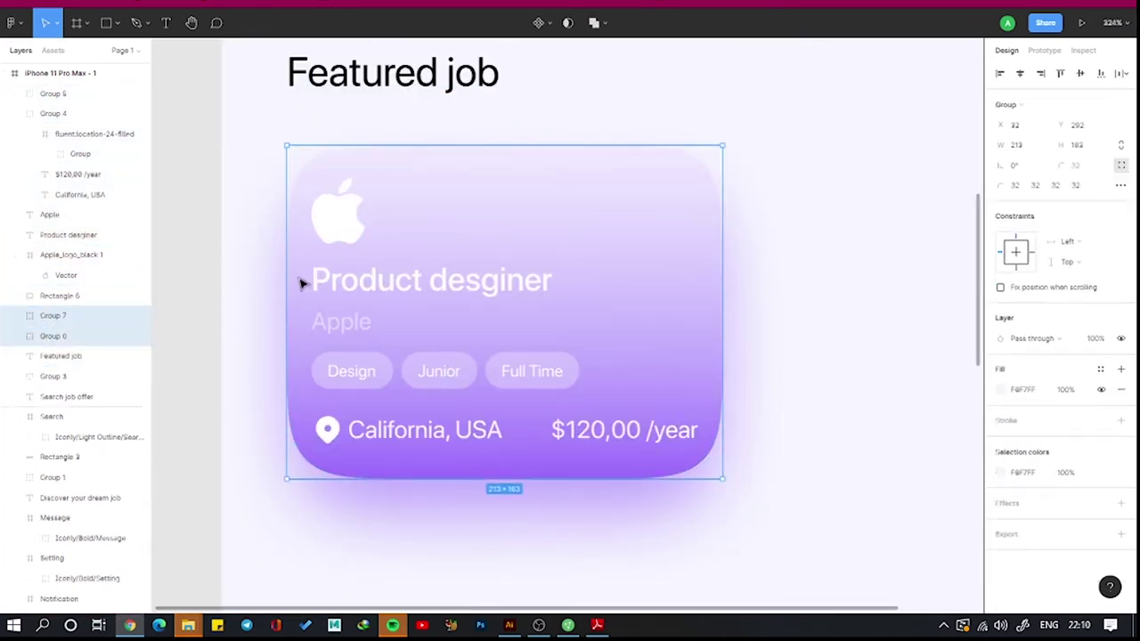
key(ctrl+v)
key(shift+Right)
key(shift+Right)
key(shift+Right)
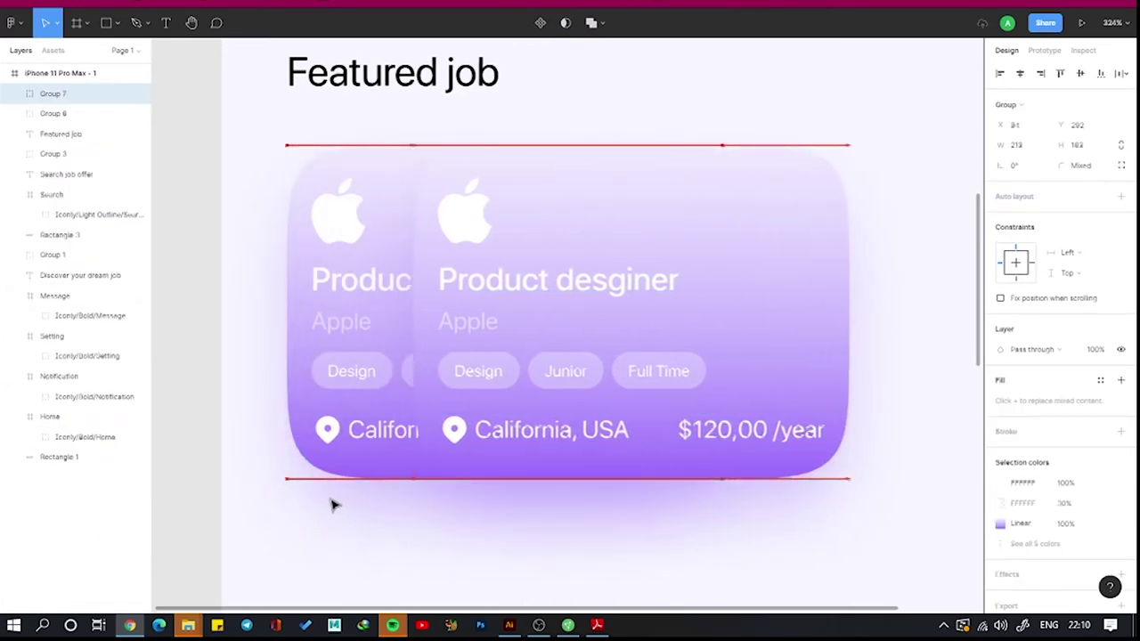
key(shift+Right)
key(shift+Right)
key(shift+Right)
scroll(331, 505, down, 5)
key(shift+Right)
key(shift+Right)
key(shift+Right)
key(shift+Right)
key(shift+Right)
key(shift+Right)
key(shift+Right)
key(shift+Right)
key(shift+Right)
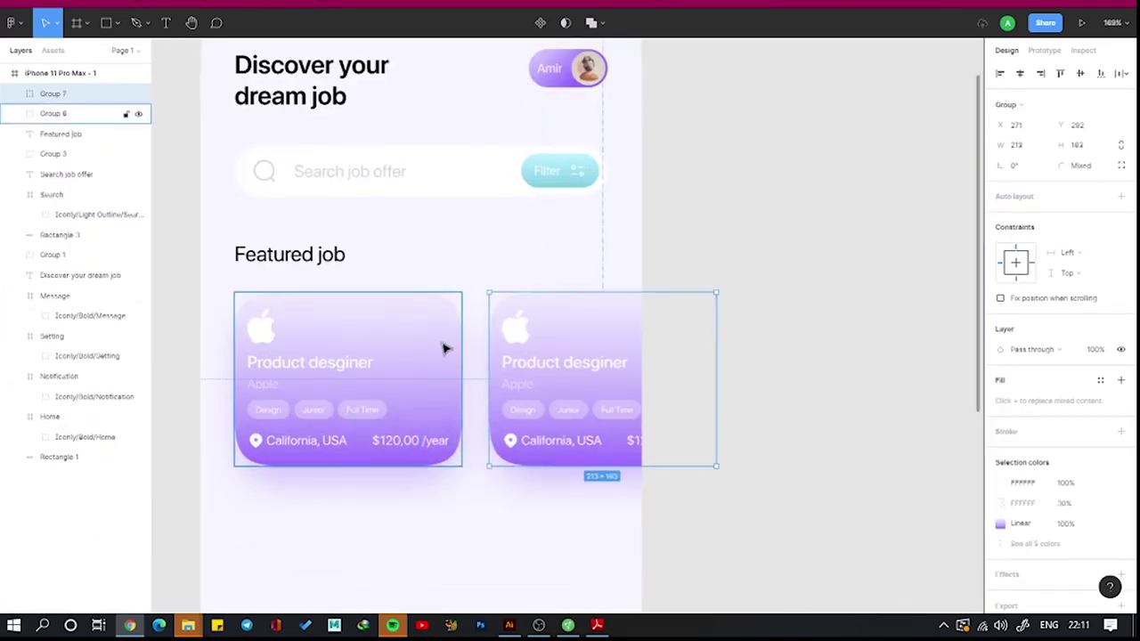
key(Escape)
Paste the Dribbble logo and move it onto the copied card.
scroll(636, 382, up, 3)
click(458, 279)
key(ctrl+v)
scroll(497, 255, down, 3)
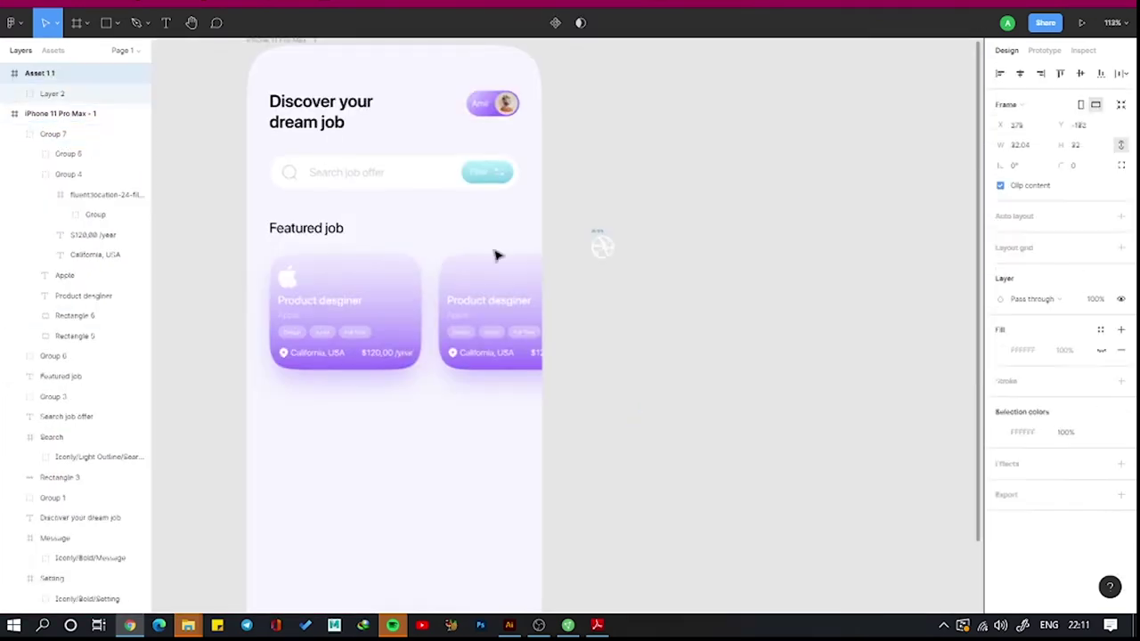
drag(602, 247, 437, 275)
scroll(458, 356, up, 5)
scroll(457, 356, up, 2)
Retitle the copied card 'UX Designer' with company 'Dribbble'.
double_click(481, 402)
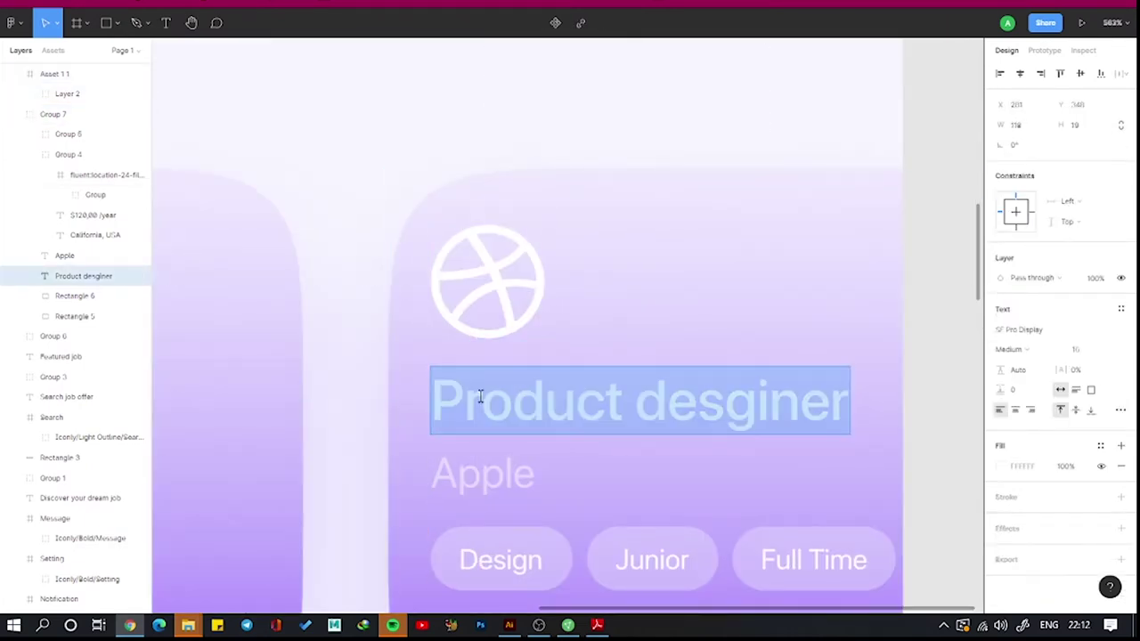
text(UX Designer)
click(531, 472)
text(Dribbble)
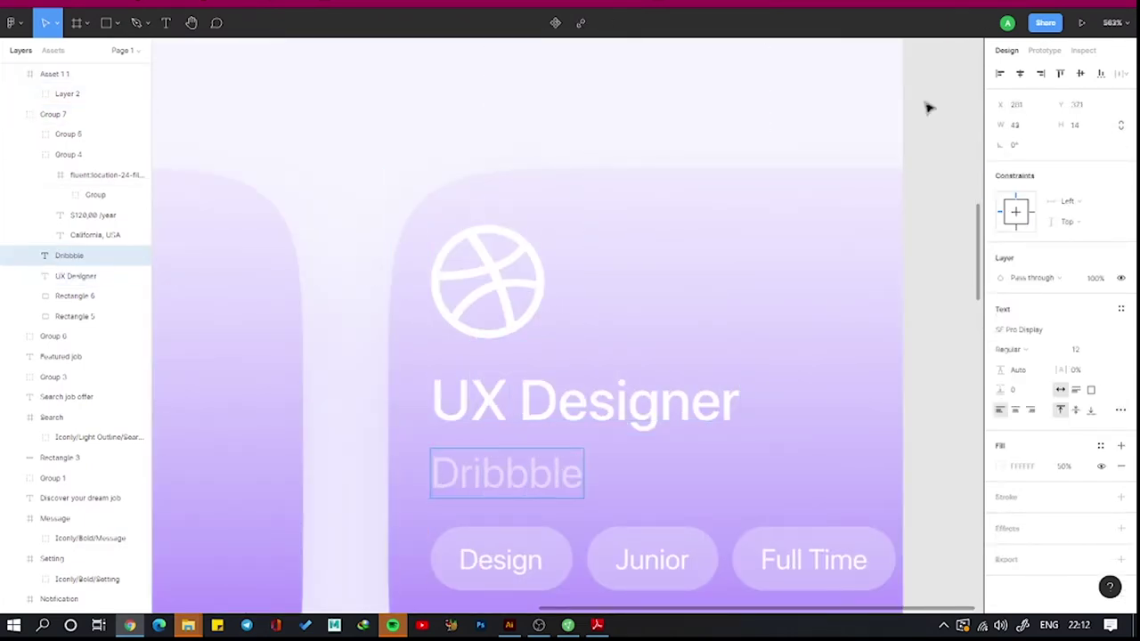
scroll(926, 108, down, 5)
Set the copied card's gradient stops to pink and pink-red and adjust its shadow colour.
click(823, 104)
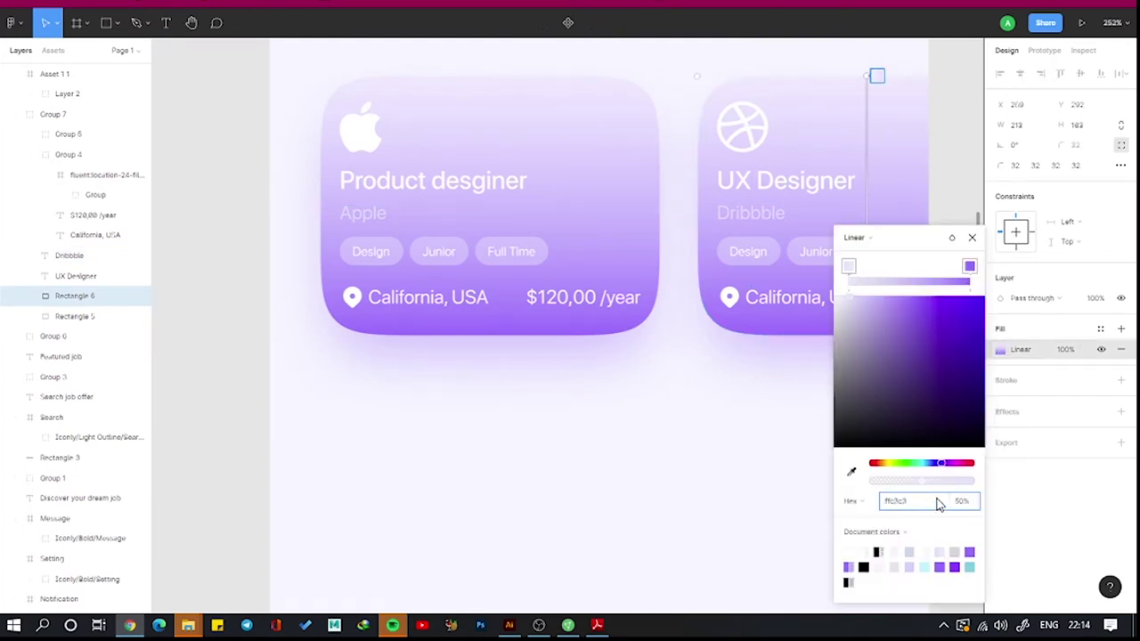
key(Return)
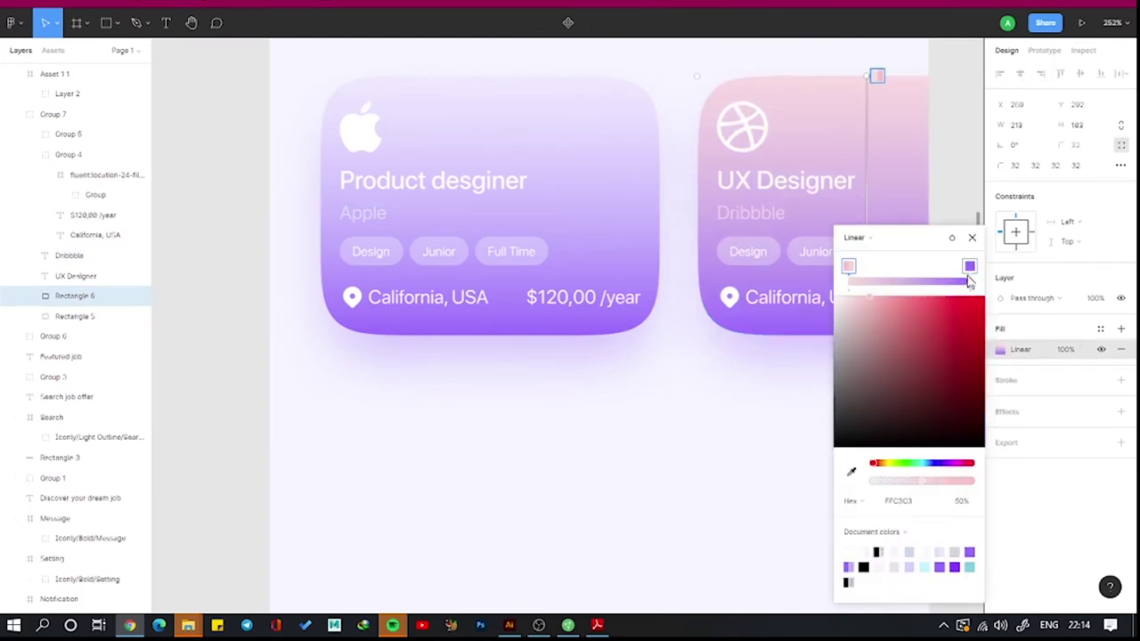
click(969, 281)
click(921, 503)
key(Return)
click(746, 380)
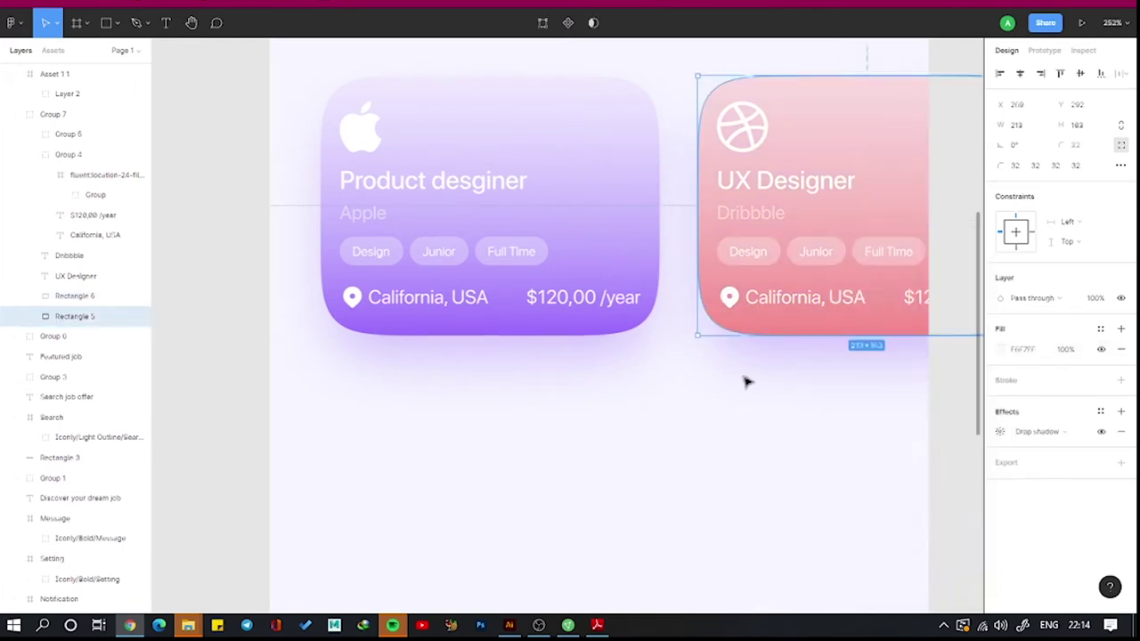
click(1000, 431)
click(888, 507)
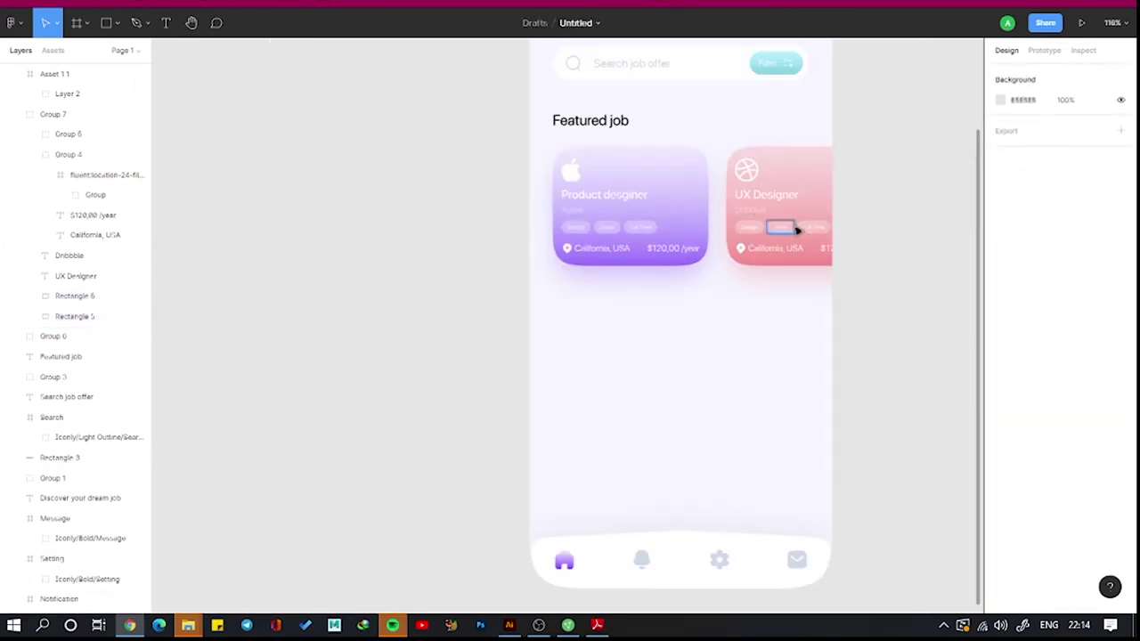
Add a purple 'See all' text link beside the Featured job heading.
drag(642, 325, 696, 372)
text(See all)
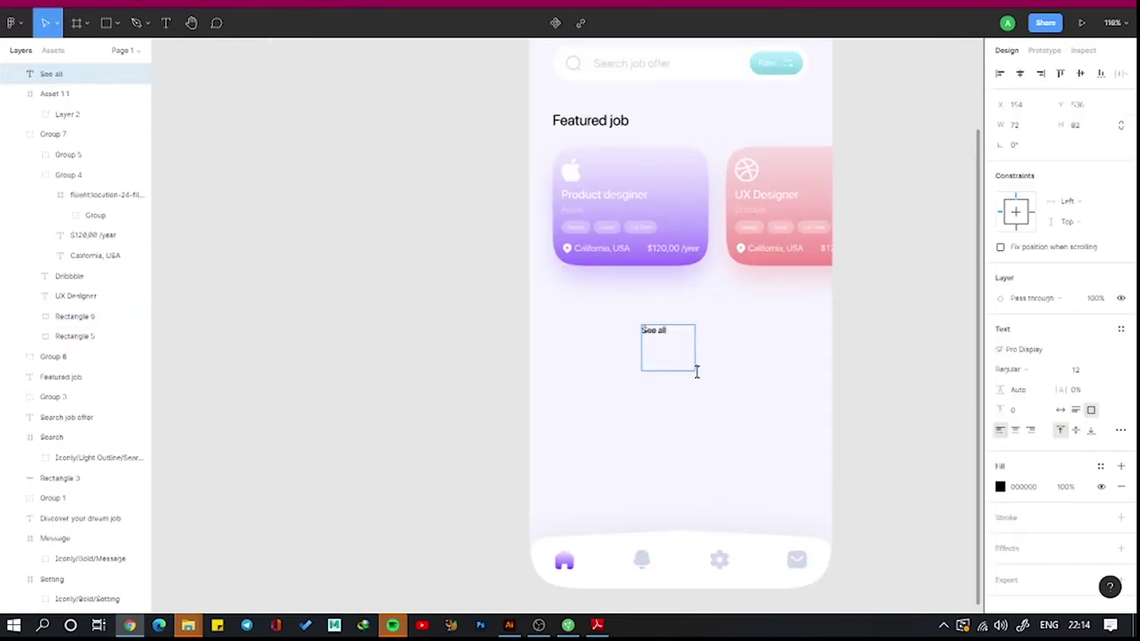
click(1000, 486)
click(954, 567)
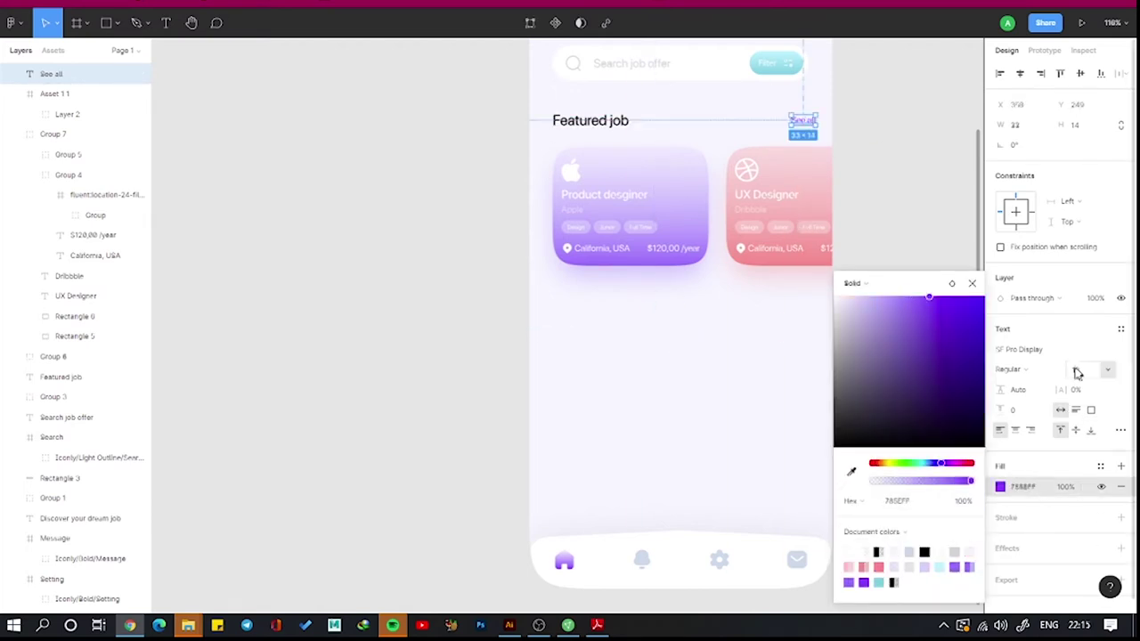
click(817, 117)
Duplicate the Featured job heading row lower and draw a white 350×88 rectangle beneath it.
shift+click(615, 119)
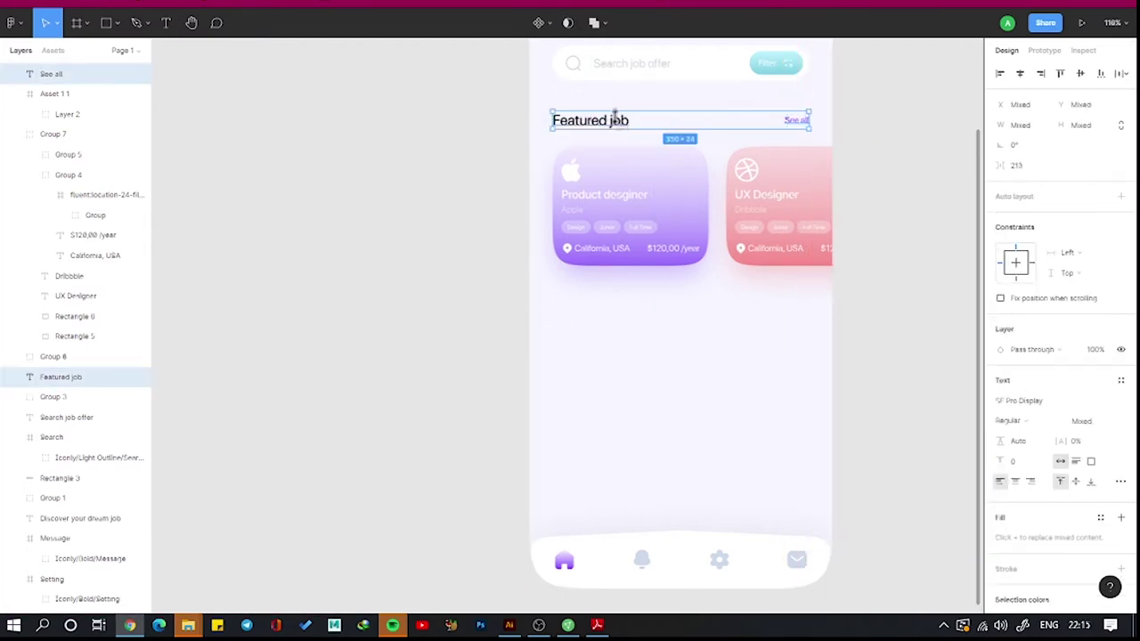
alt+drag(615, 119, 615, 303)
mouse_move(552, 337)
mouse_down()
mouse_move(687, 397)
mouse_move(809, 406)
mouse_up()
key(shift+Up)
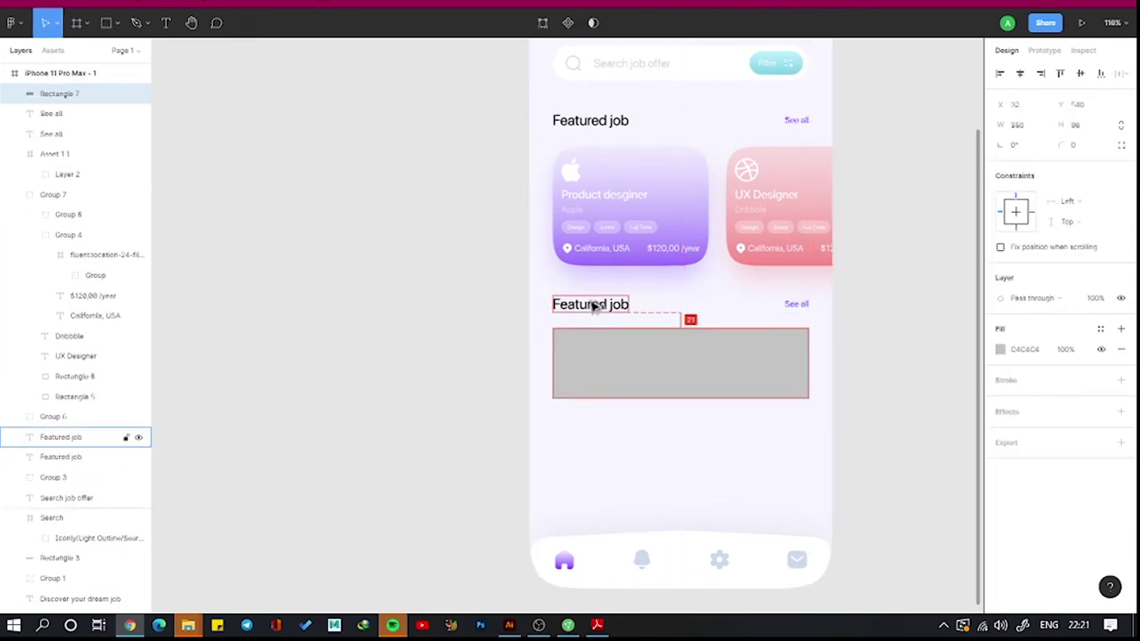
click(1000, 349)
click(847, 552)
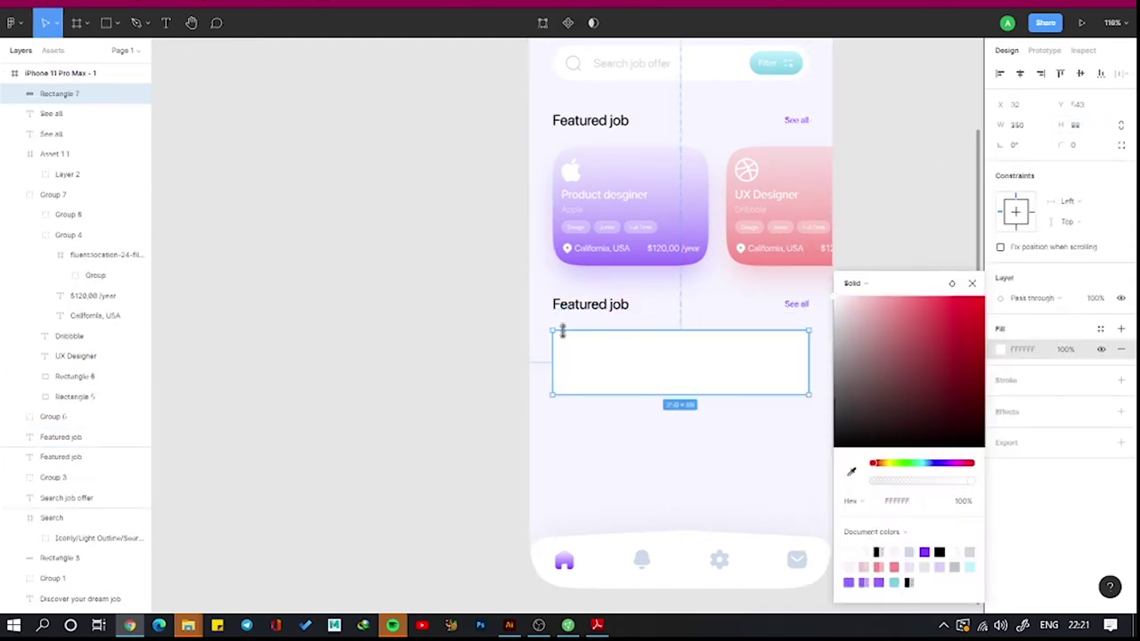
Round the white card's corners with full smoothing and draw an 84×84 square.
scroll(561, 343, up, 3)
drag(558, 338, 570, 350)
click(1121, 145)
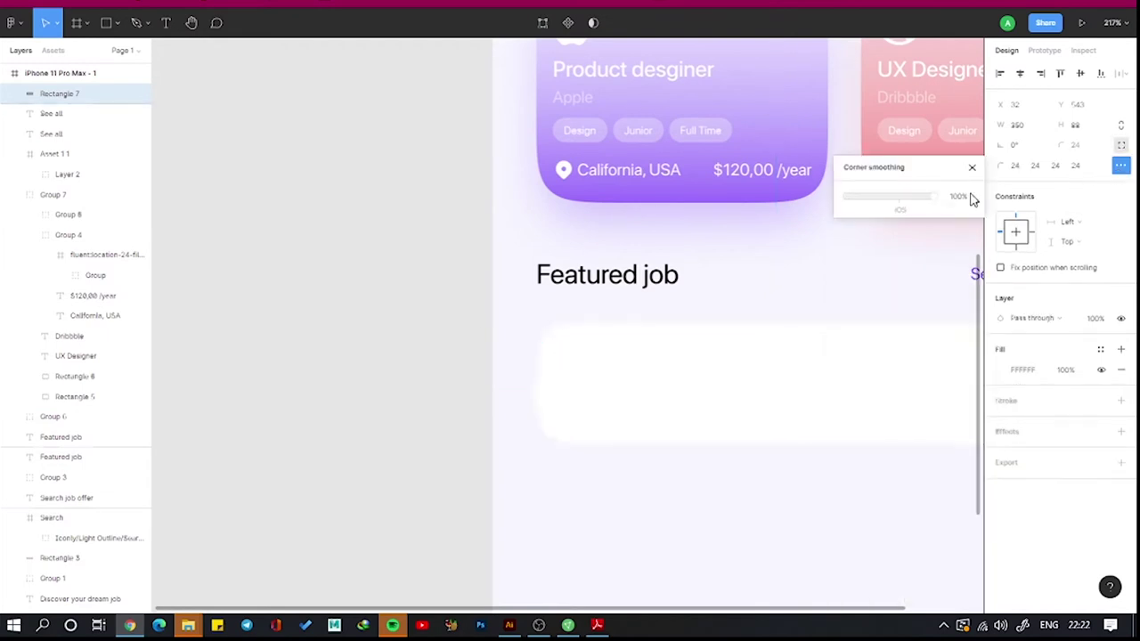
click(473, 453)
scroll(473, 453, down, 2)
mouse_move(539, 337)
mouse_down()
mouse_move(471, 403)
mouse_move(503, 253)
mouse_up()
scroll(480, 349, up, 3)
Fill the square pale lavender and add a 16pt medium 'Senior Frontend Developer' title.
click(1000, 370)
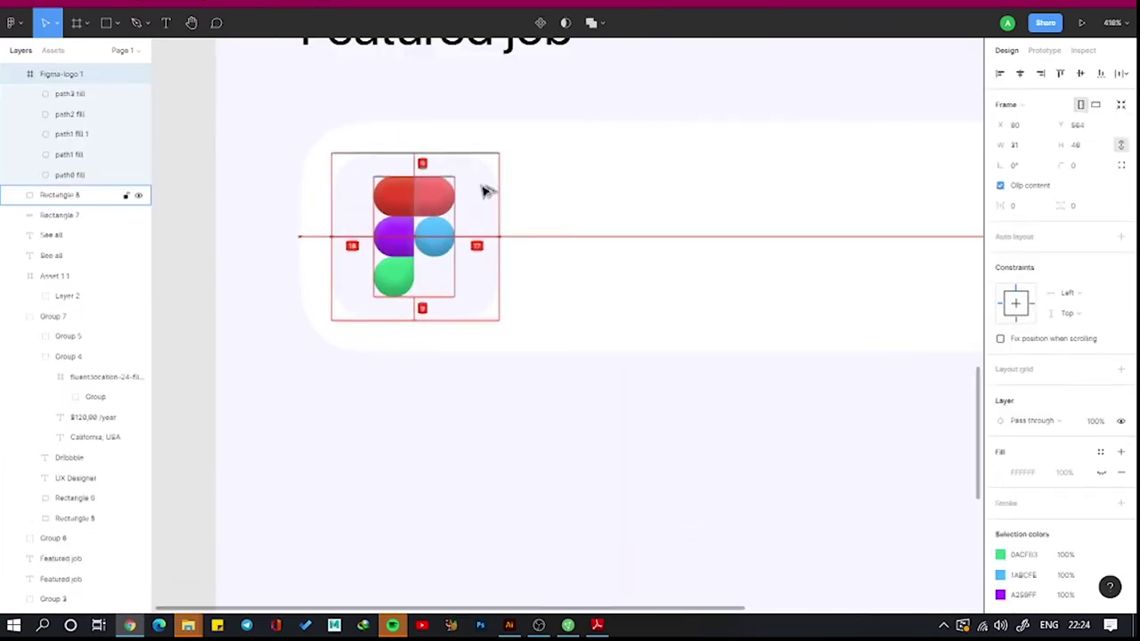
key(Escape)
scroll(579, 194, down, 3)
key(t)
click(509, 409)
text(Senior Frontend Developer)
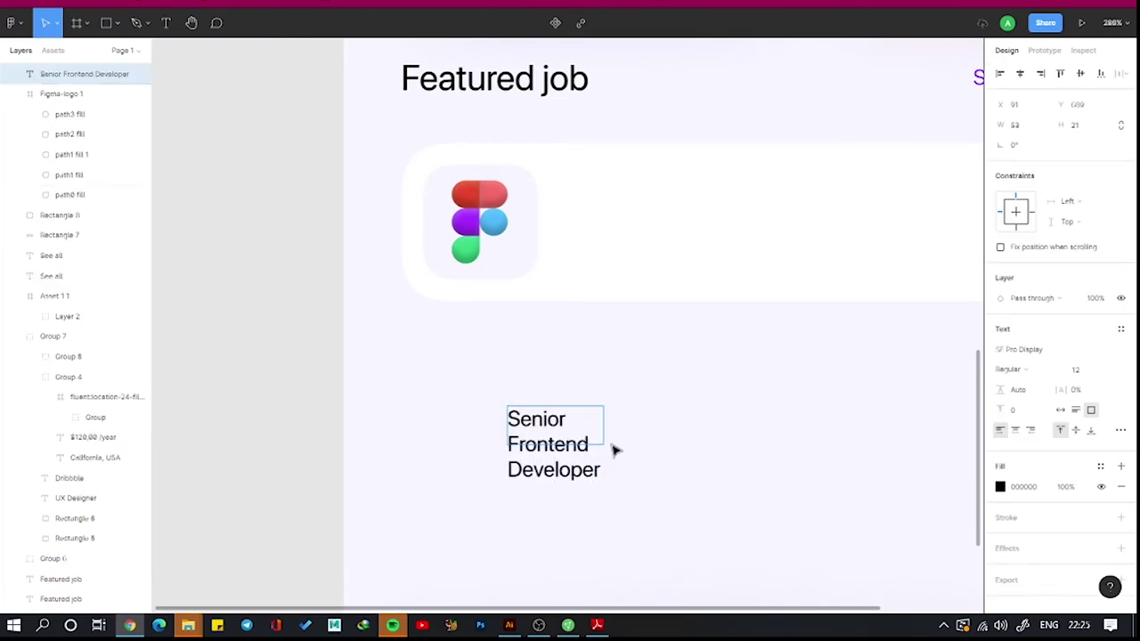
click(1060, 412)
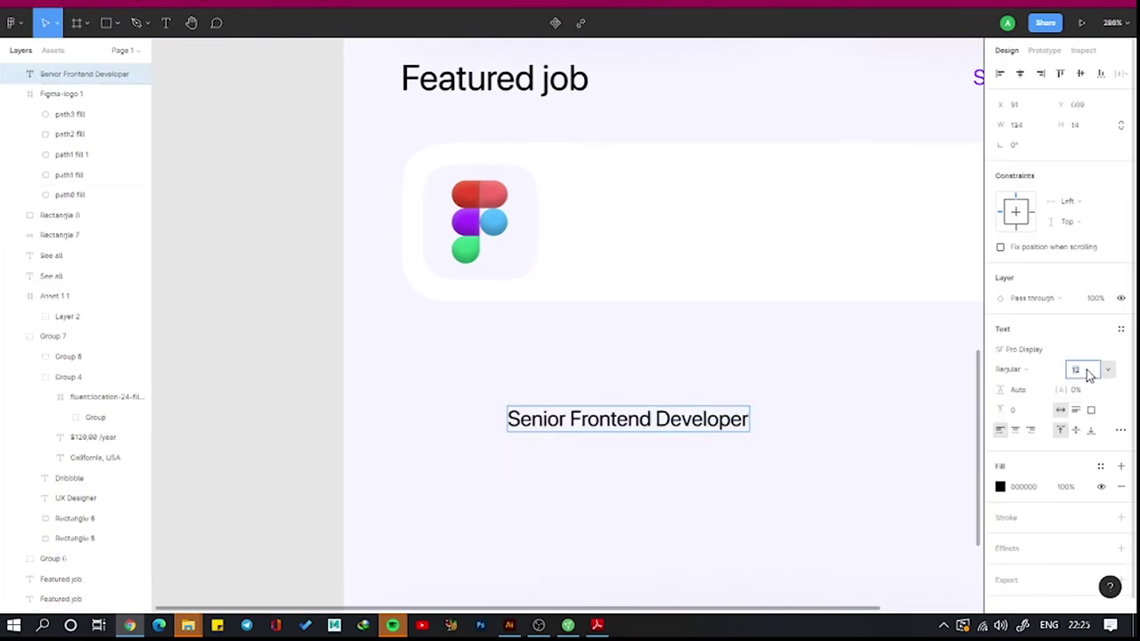
text(16)
click(1010, 368)
click(1020, 400)
click(259, 157)
Add a 12pt regular, reduced-opacity 'Figma' company name text.
click(166, 22)
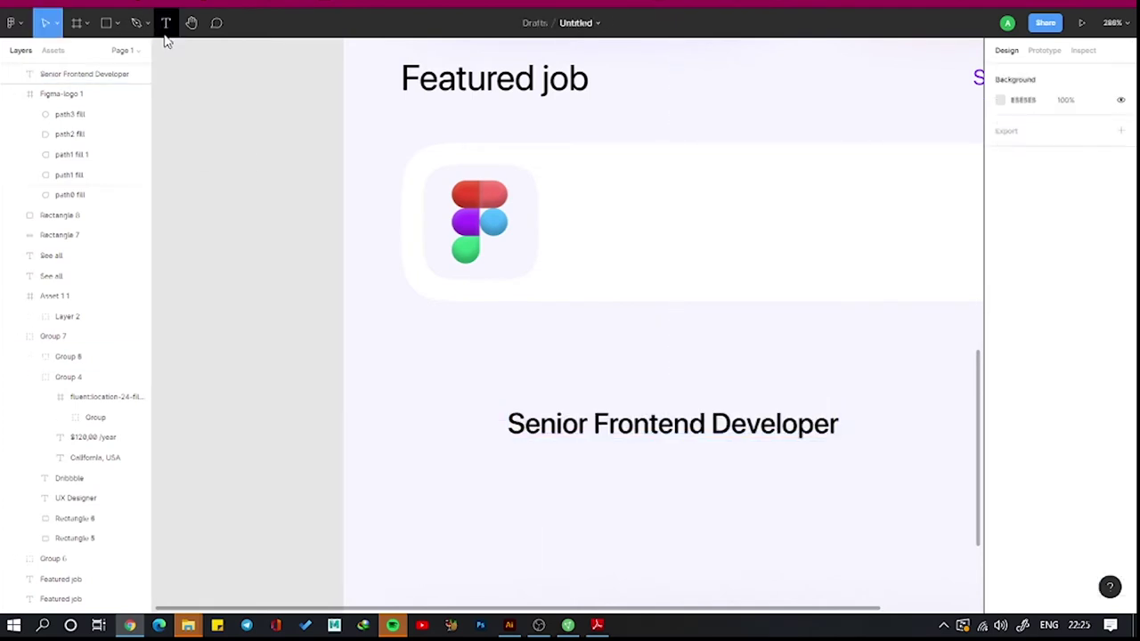
click(561, 509)
text(Figma)
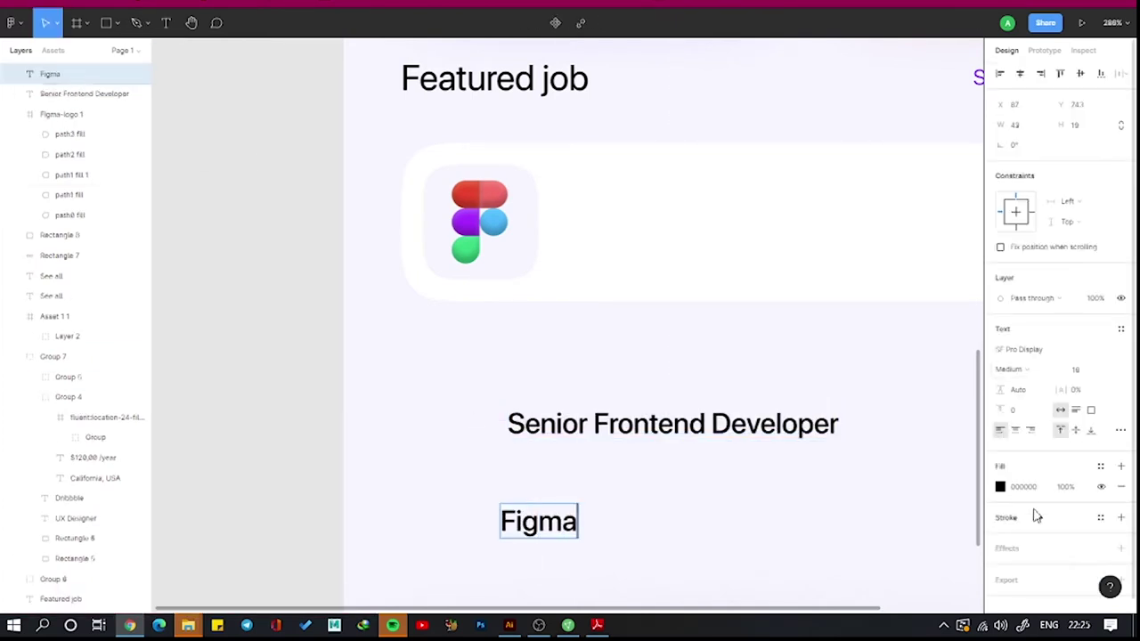
text(12)
click(1010, 369)
click(1019, 351)
click(1066, 486)
text(80)
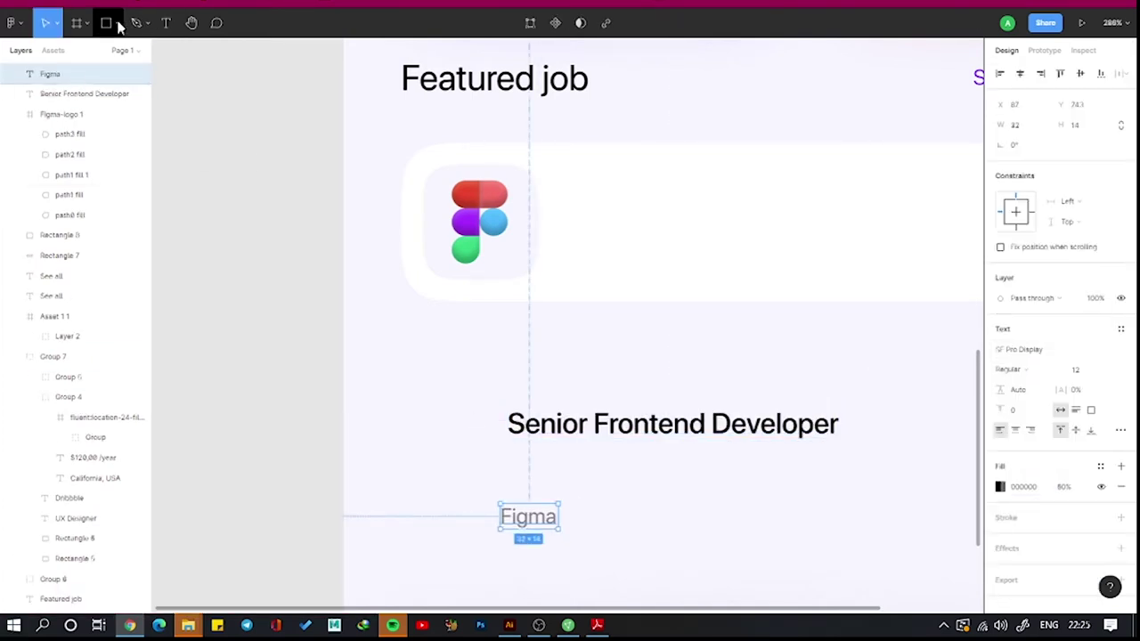
Draw a divider line right of 'Figma' with rounded end caps.
click(136, 22)
click(584, 511)
key(Escape)
scroll(578, 537, up, 5)
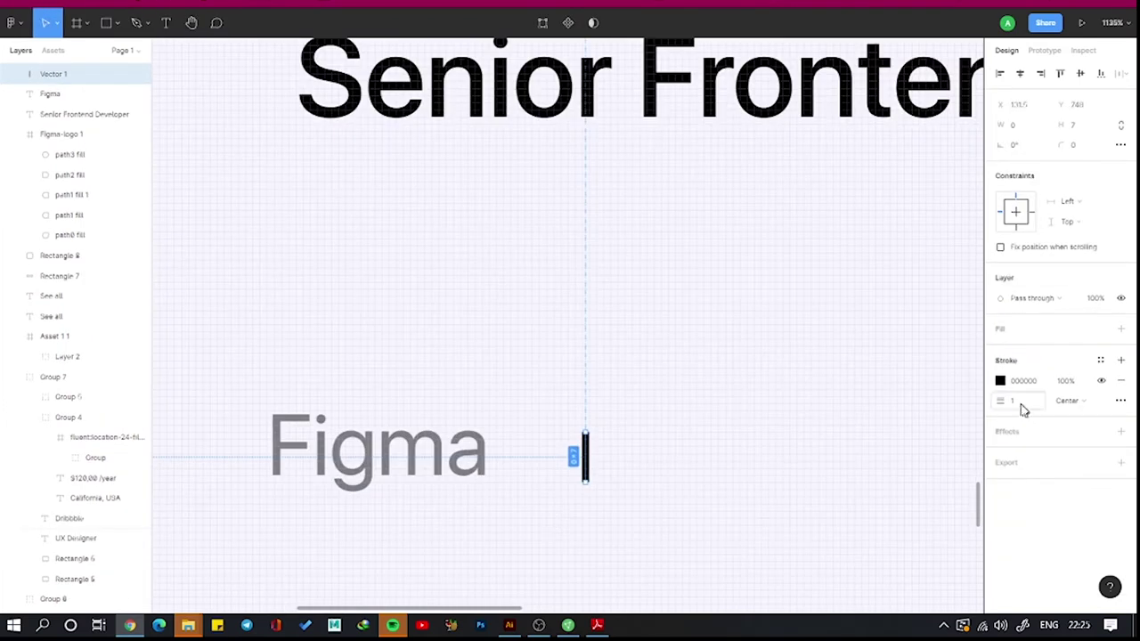
click(1120, 400)
click(855, 451)
click(855, 438)
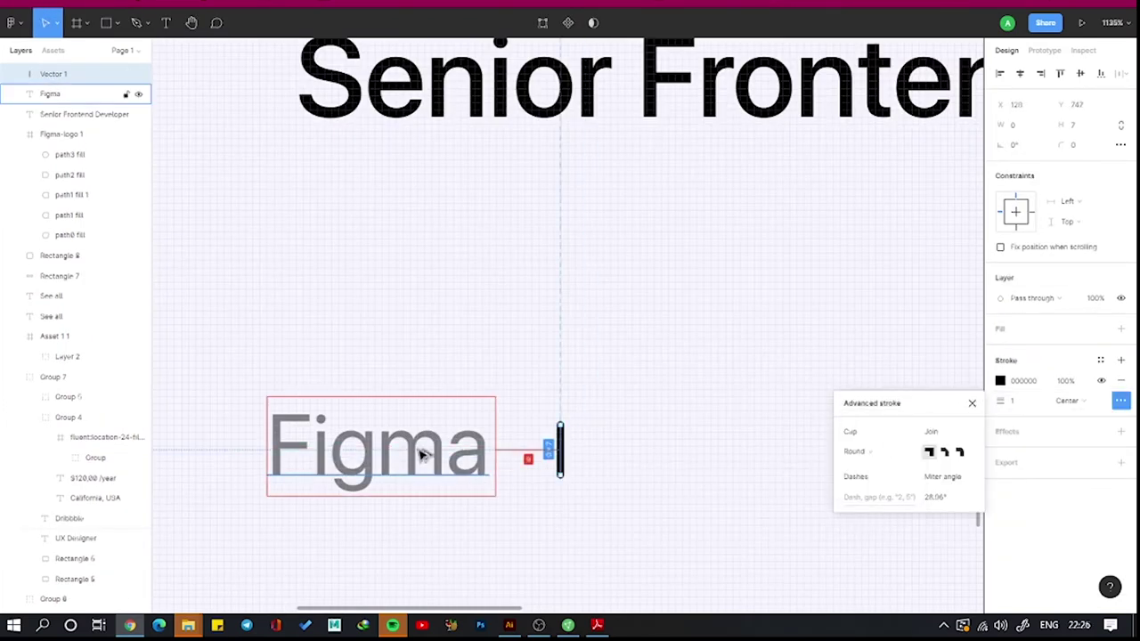
Duplicate the Figma text past the divider and change it to '120,00 /year'.
drag(390, 450, 741, 450)
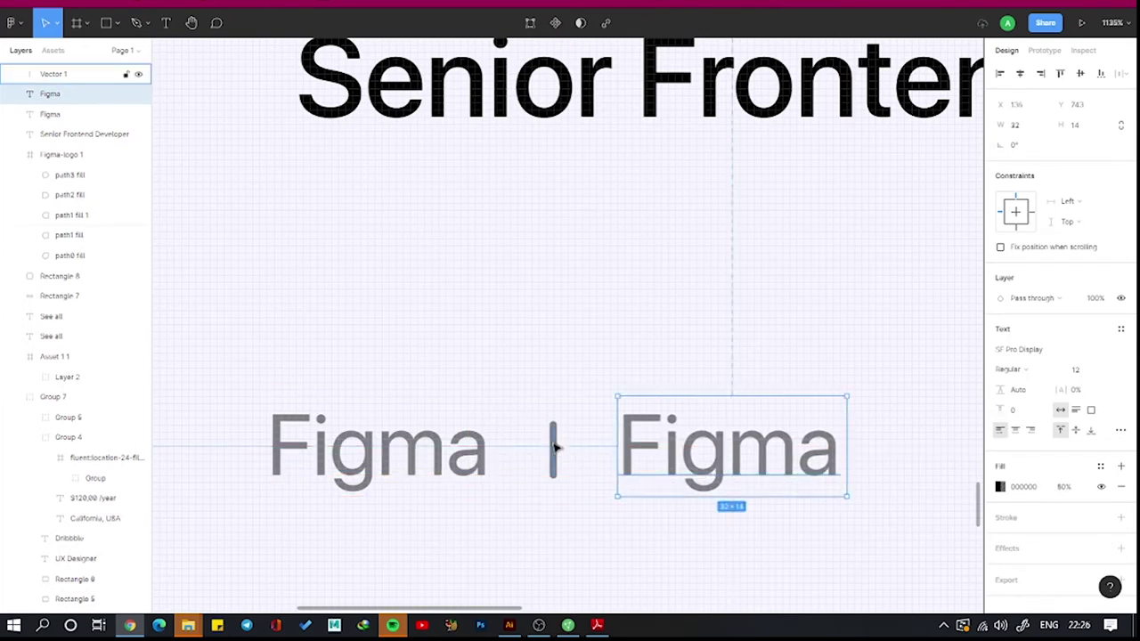
double_click(730, 445)
text(120,00 /yera)
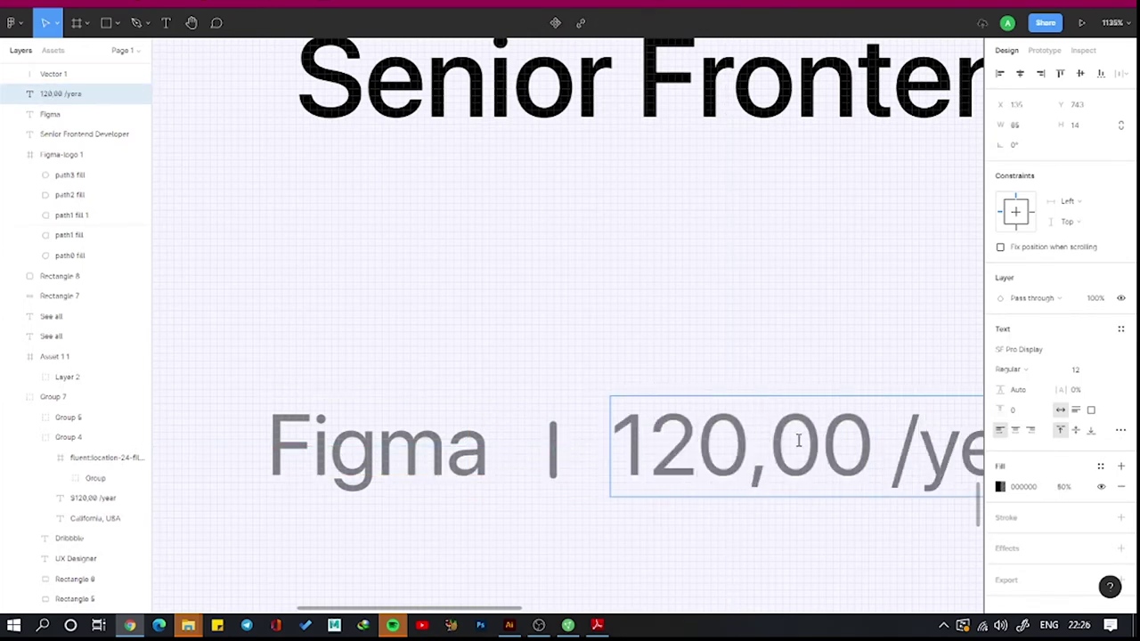
key(Escape)
ctrl+scroll(498, 344, down, 3)
key(r)
click(817, 397)
key(ctrl+z)
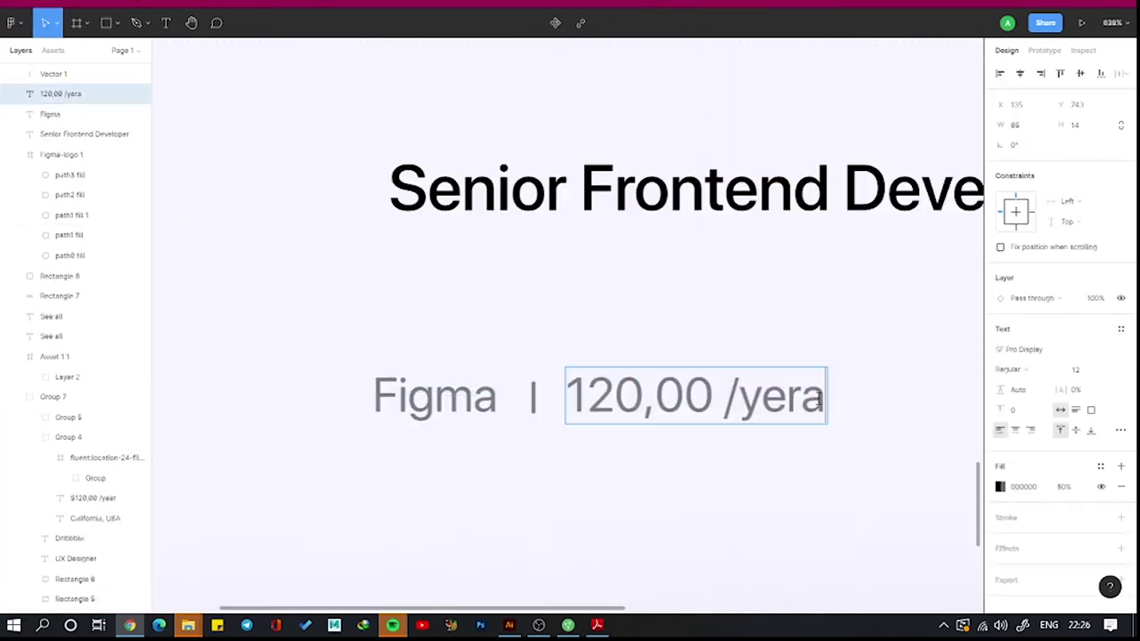
Group the company and price texts, move them under the title and left-align.
shift+click(446, 395)
key(ctrl+g)
drag(445, 394, 623, 209)
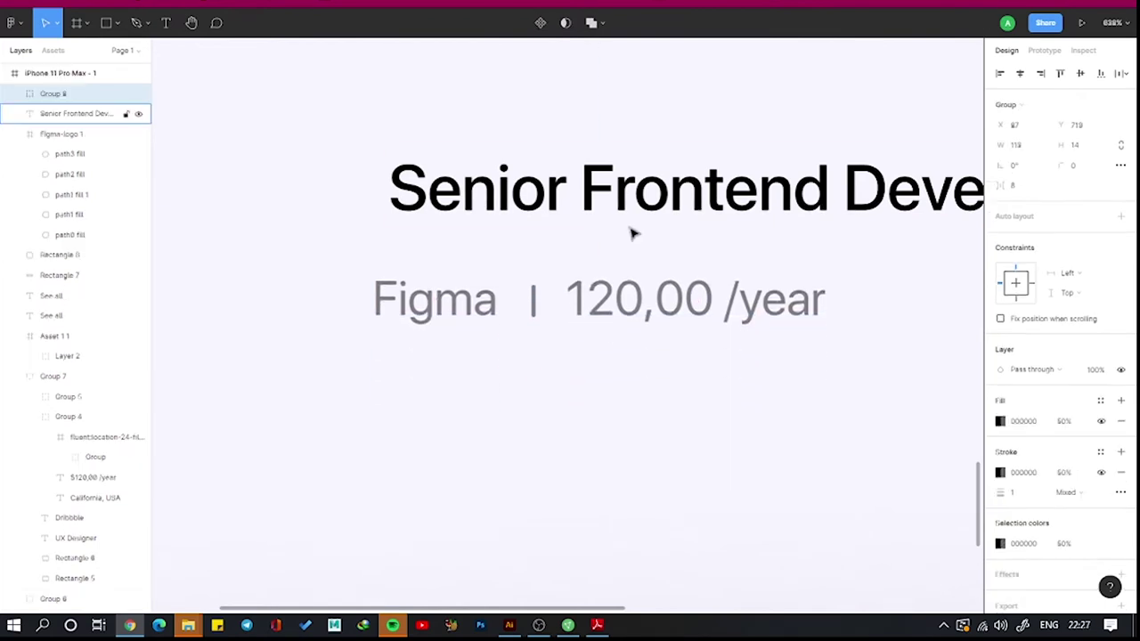
shift+click(623, 209)
key(alt+a)
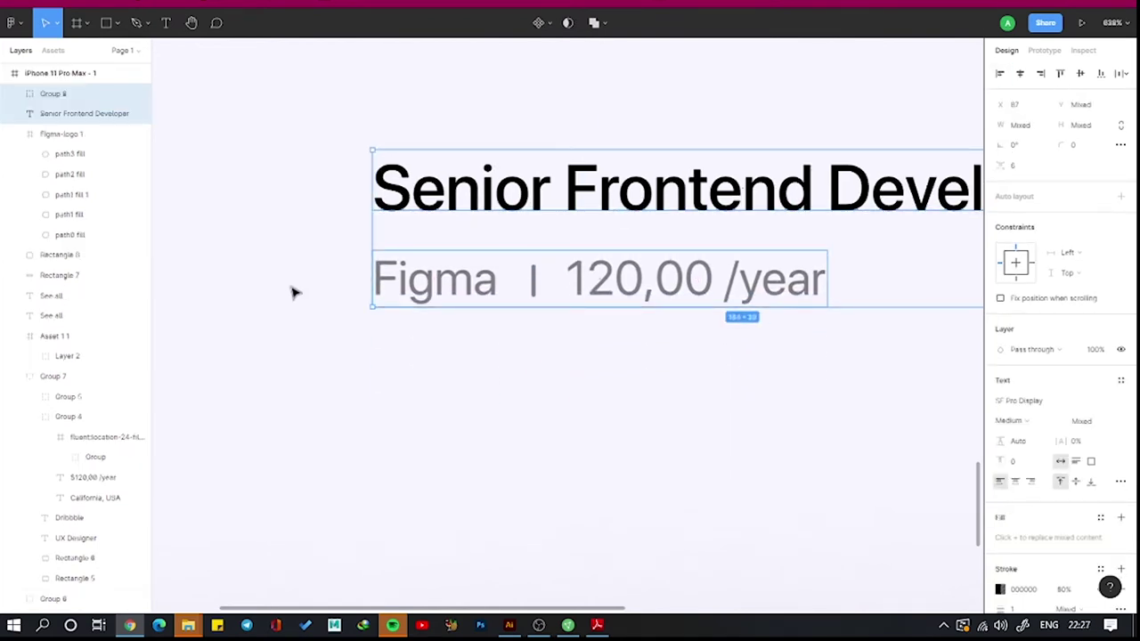
Draw a fully rounded light-lavender pill and add an auto-width 'Full Time' label.
ctrl+scroll(736, 104, down, 5)
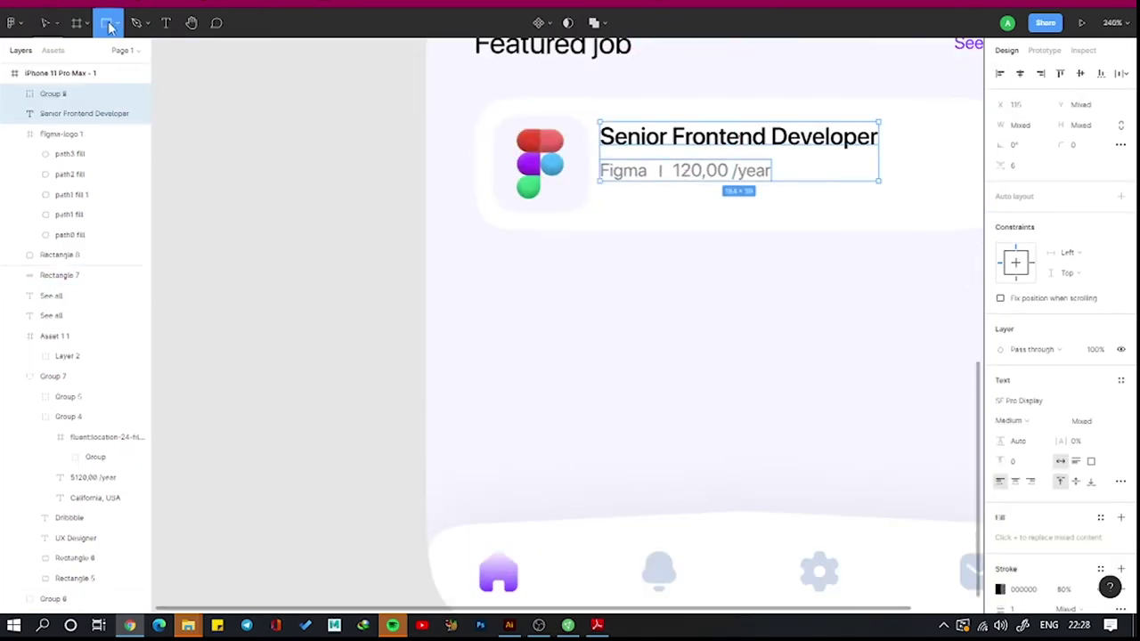
ctrl+scroll(649, 252, up, 3)
drag(534, 203, 649, 252)
click(1003, 348)
click(849, 473)
click(590, 354)
click(668, 365)
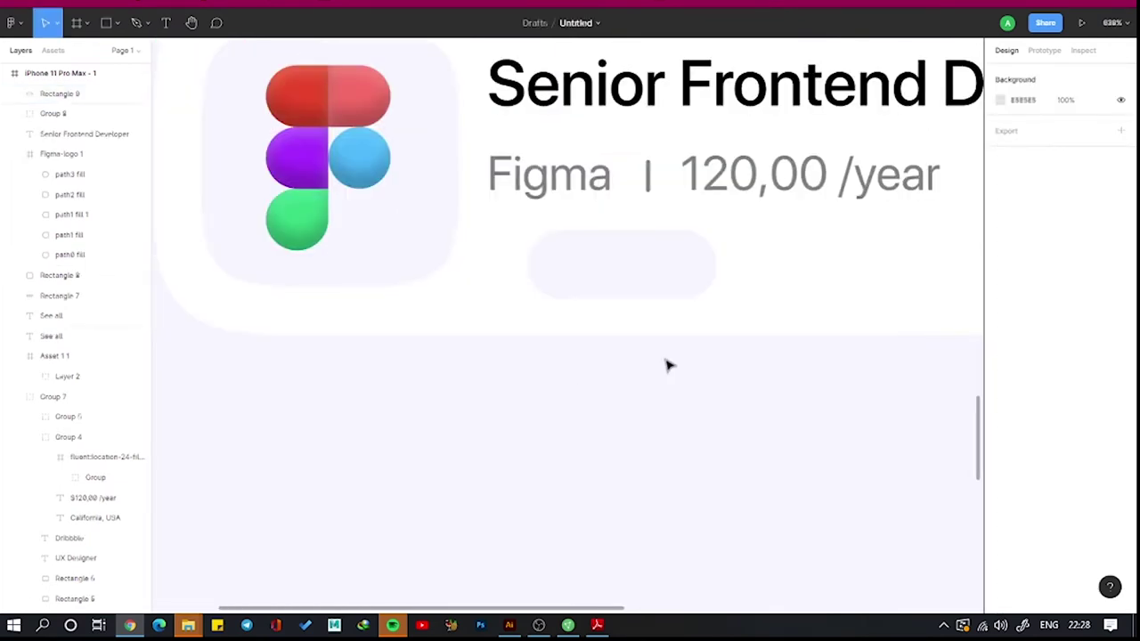
drag(543, 391, 625, 439)
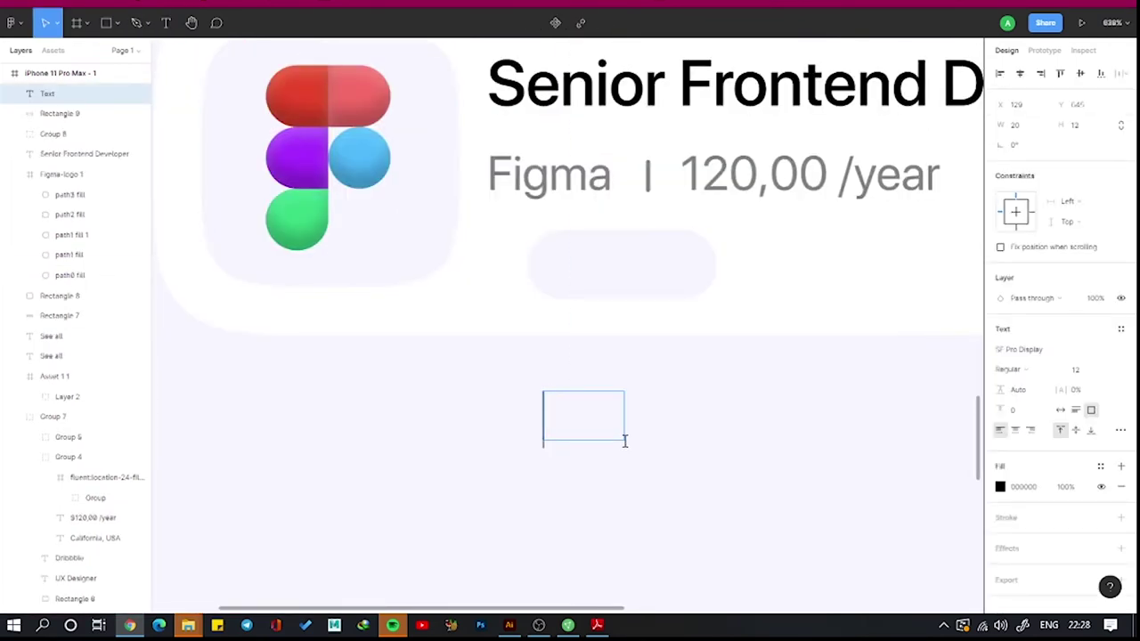
text(Full Time)
click(1060, 411)
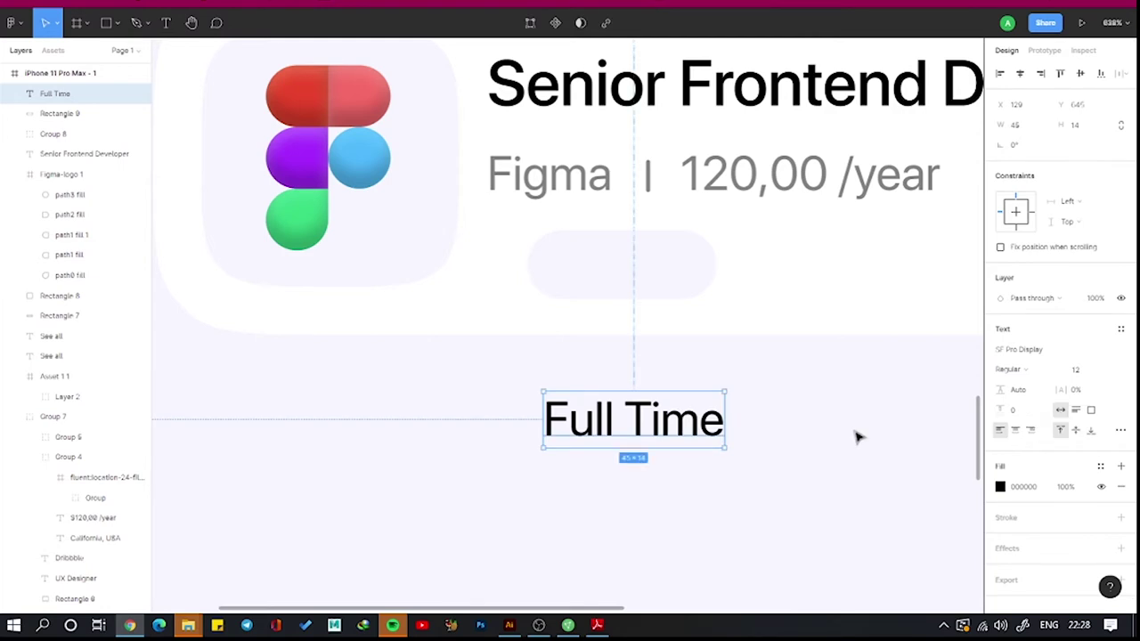
text(8)
Make the Full Time label smaller and grey at 80% fill, then auto-layout it with the pill.
key(Return)
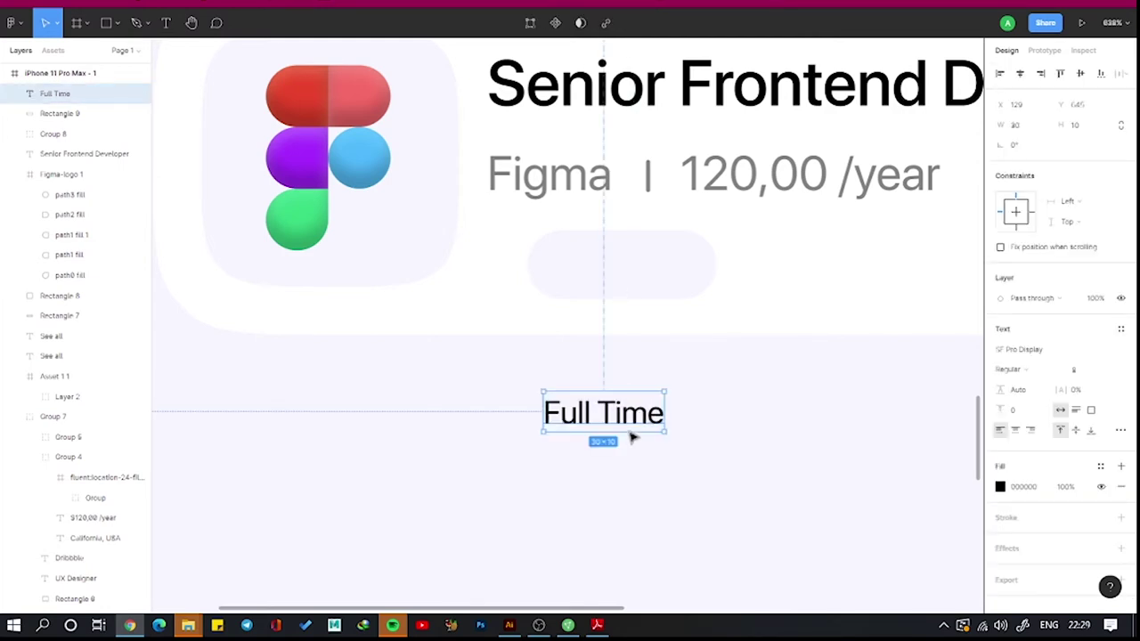
click(571, 258)
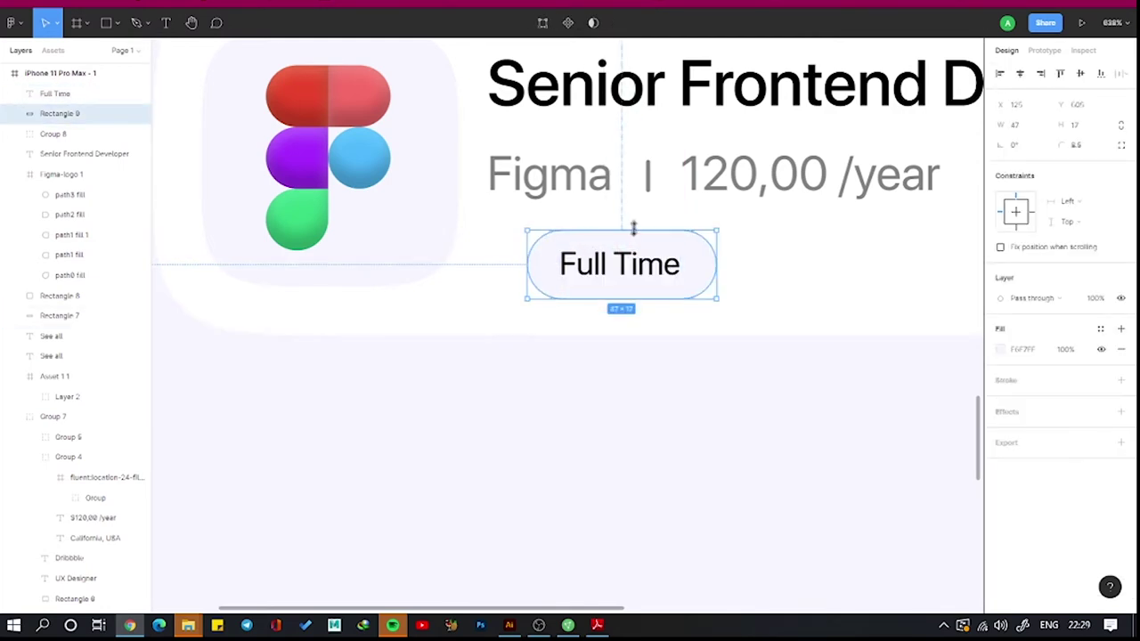
click(619, 263)
click(1000, 486)
click(1063, 486)
text(80)
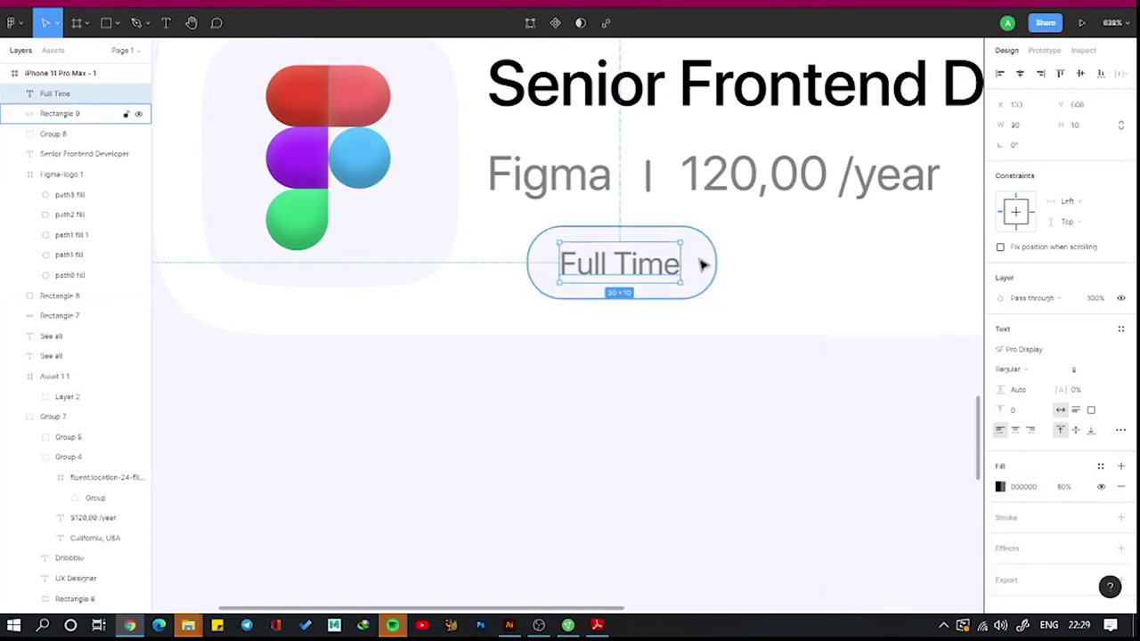
click(703, 263)
click(1037, 130)
key(shift+a)
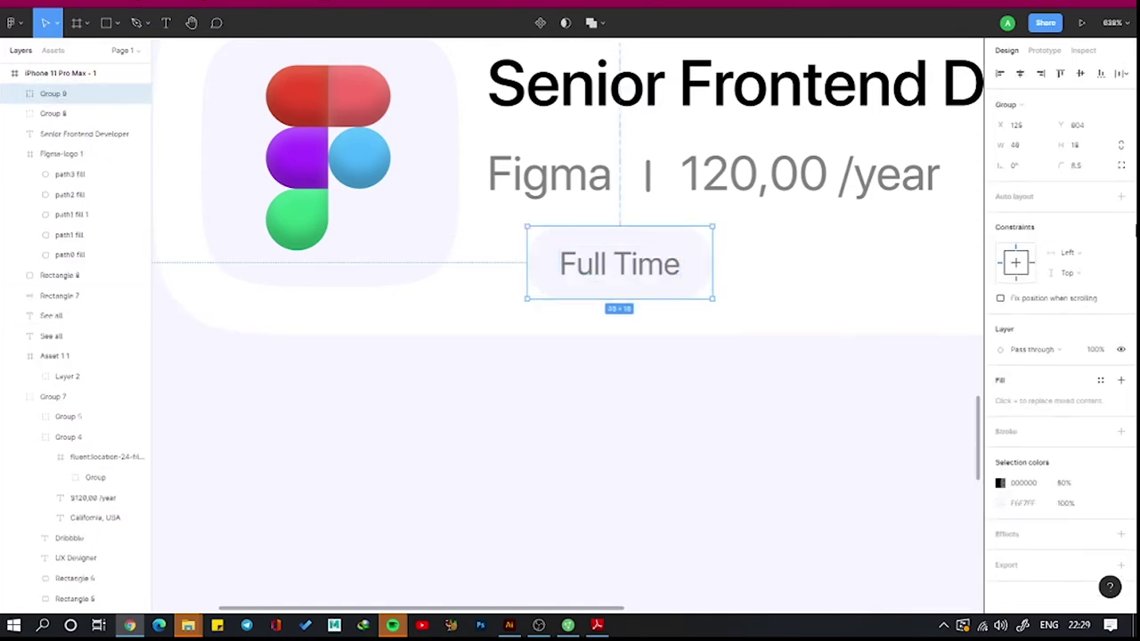
Duplicate the pill twice, relabelling the copies 'Senior' and 'Developer'.
alt+drag(617, 258, 819, 258)
double_click(757, 263)
text(Senior)
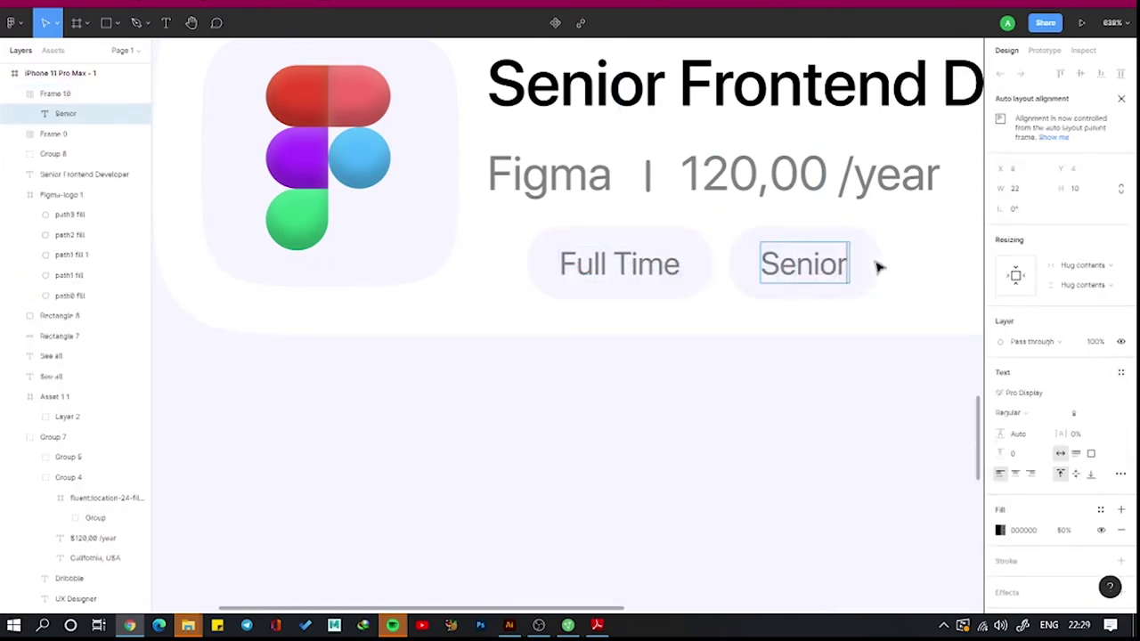
key(Escape)
ctrl+scroll(597, 427, down, 5)
alt+drag(677, 310, 818, 307)
double_click(766, 310)
text(Developer)
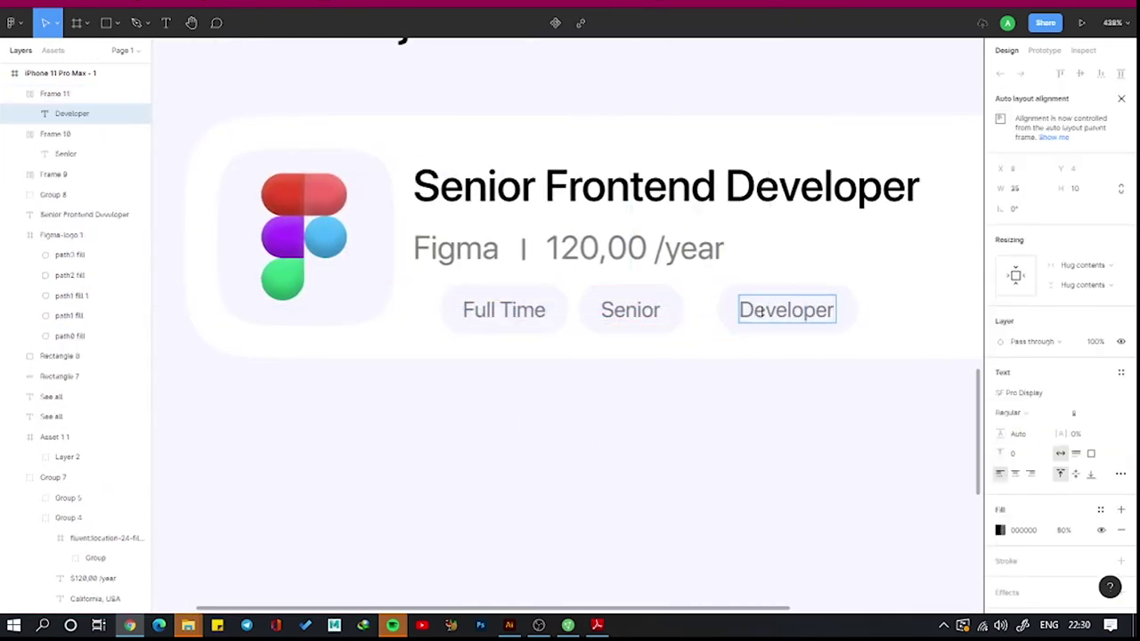
key(Escape)
key(Escape)
ctrl+scroll(649, 306, up, 3)
Group the three pills and line them up under the company name.
shift+click(738, 318)
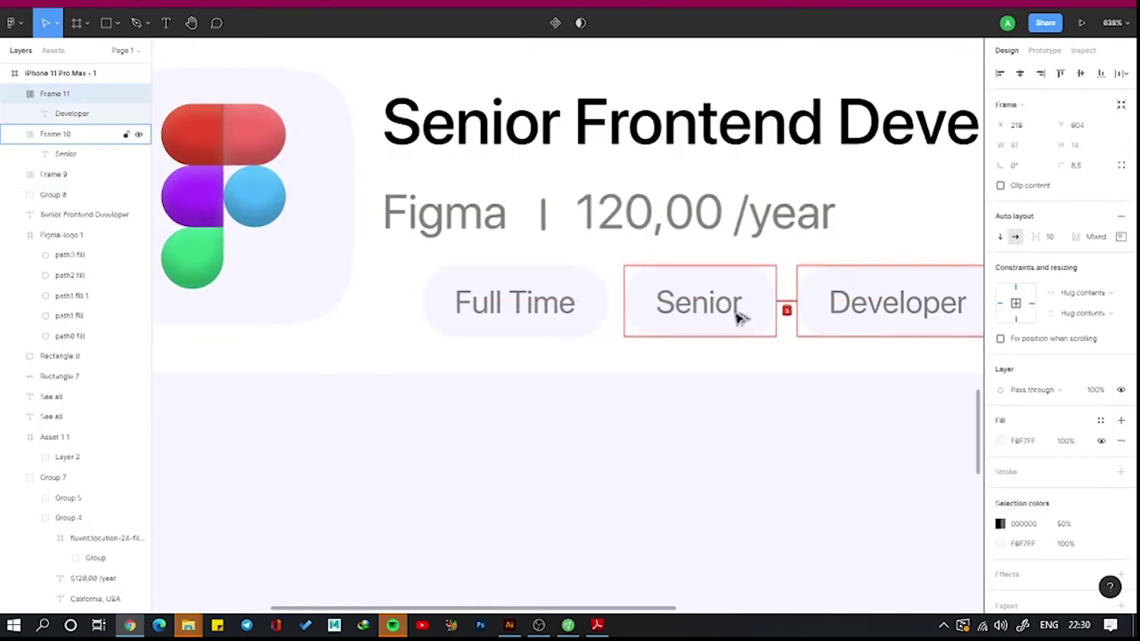
shift+click(554, 334)
key(ctrl+g)
drag(514, 302, 475, 303)
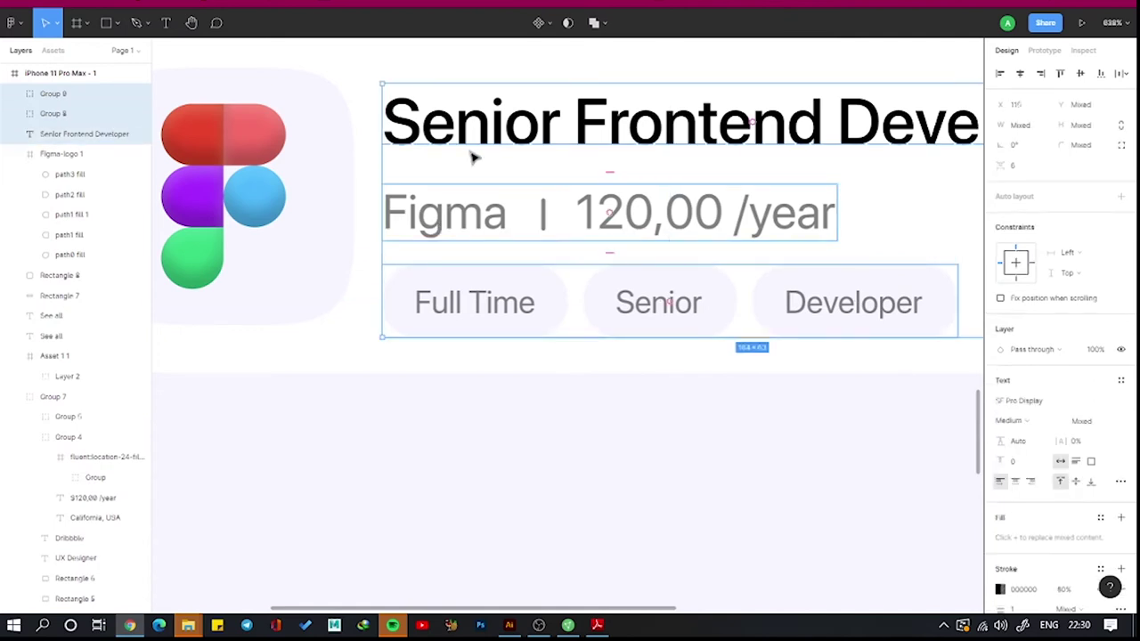
click(330, 159)
Draw a text box below the pills for the '2 days' deadline label.
ctrl+scroll(484, 97, down, 3)
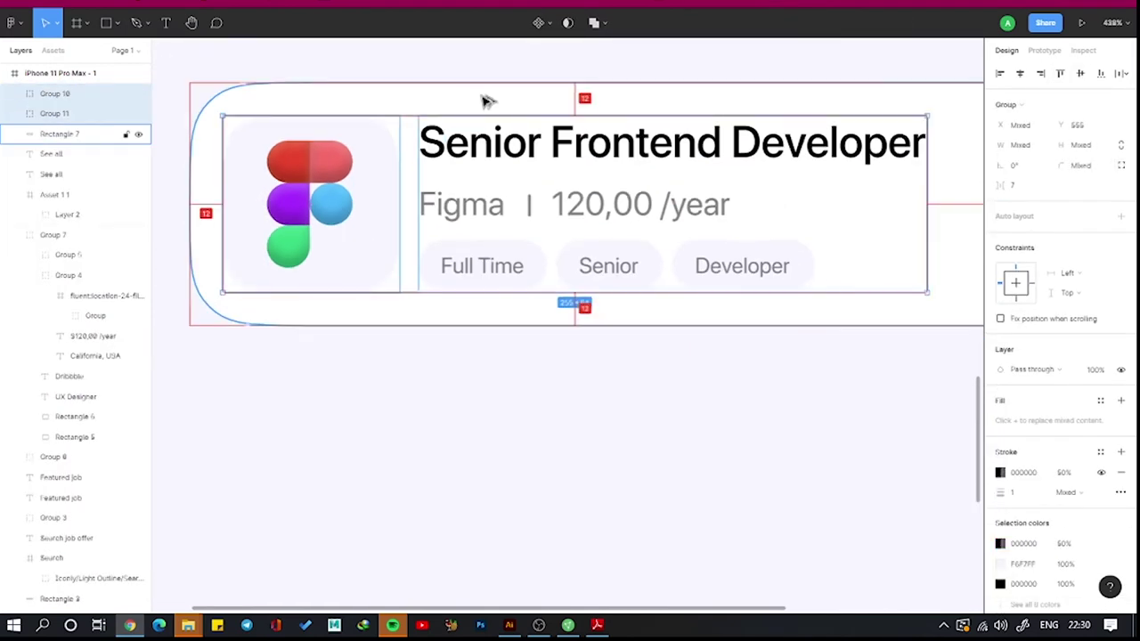
ctrl+scroll(441, 301, down, 2)
click(440, 300)
key(t)
drag(567, 356, 666, 412)
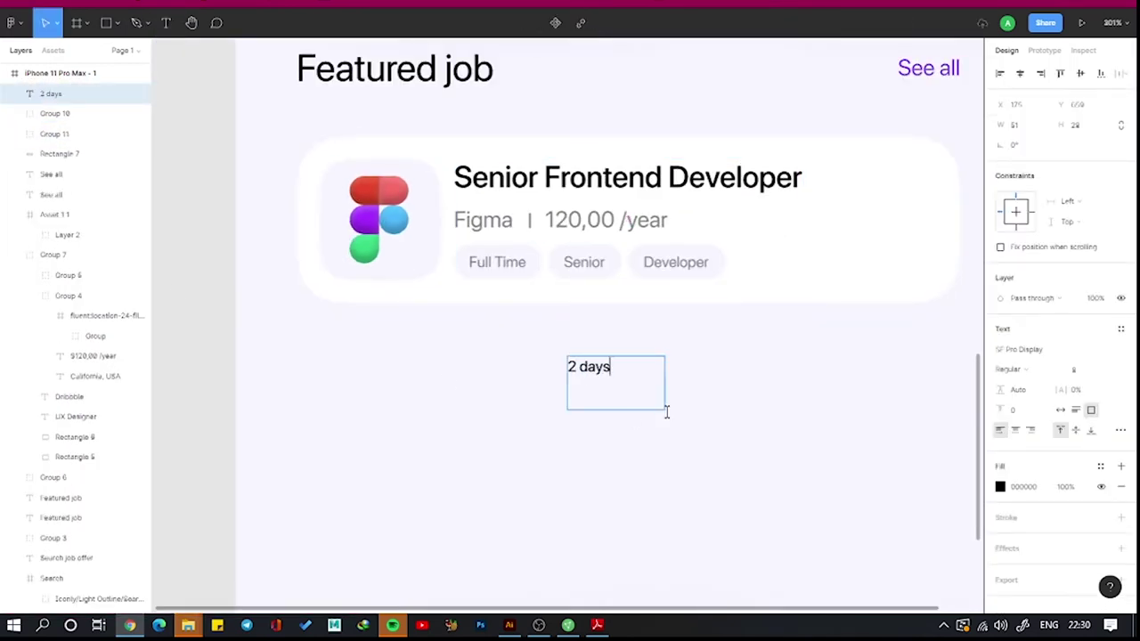
text(left)
Colour the '2 days left' label #A259FF and place it beside the chips.
click(999, 486)
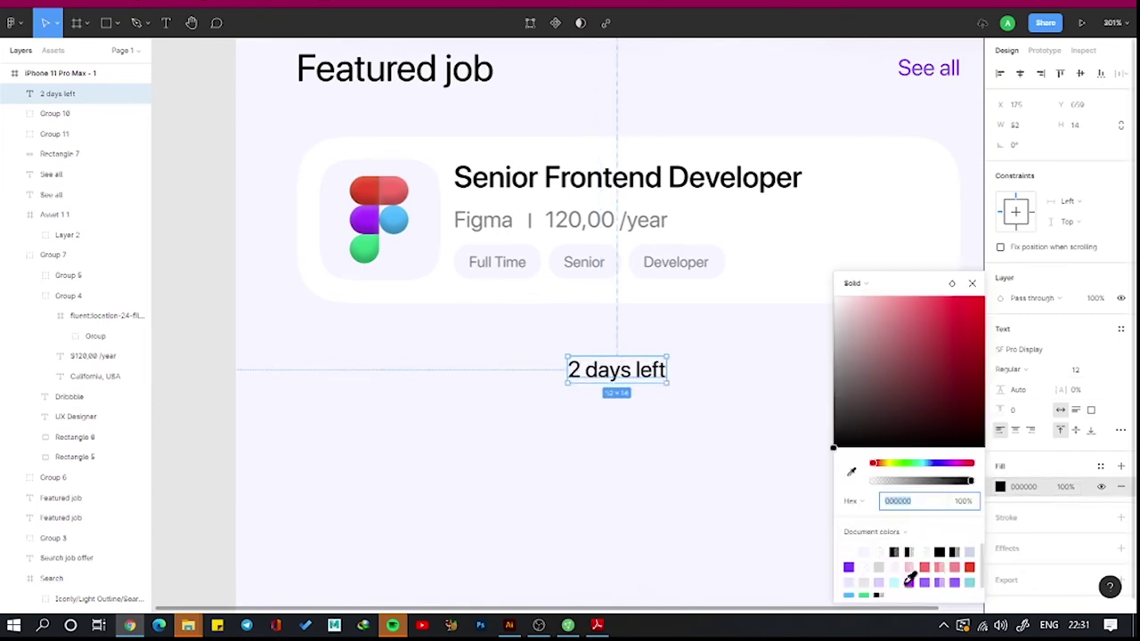
click(908, 579)
mouse_move(622, 381)
mouse_down()
mouse_move(821, 269)
mouse_move(806, 267)
mouse_up()
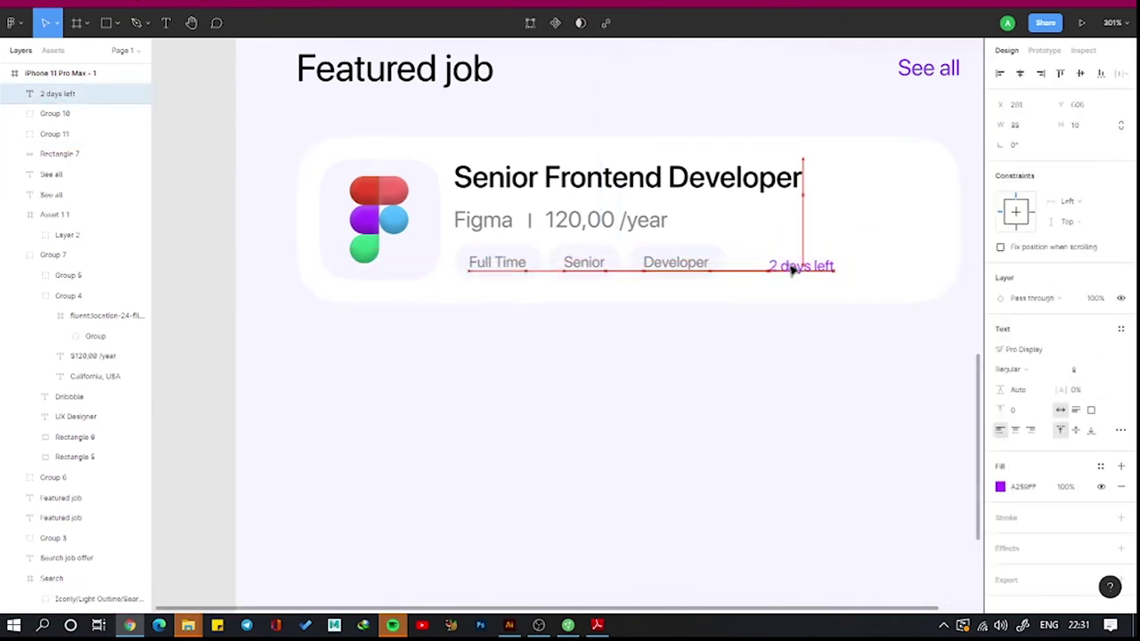
Duplicate the job card twice, stacking both copies below the original.
scroll(789, 249, down, 3)
scroll(789, 249, down, 3)
click(667, 235)
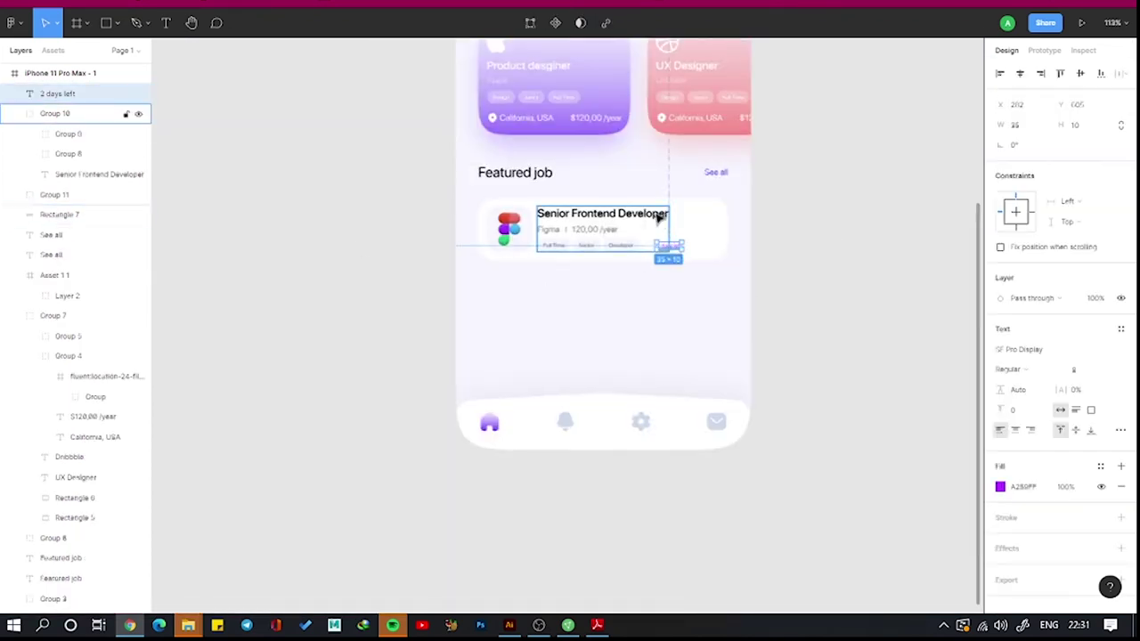
key(ctrl+c)
key(ctrl+v)
key(shift+Down)
key(shift+Down)
key(shift+Down)
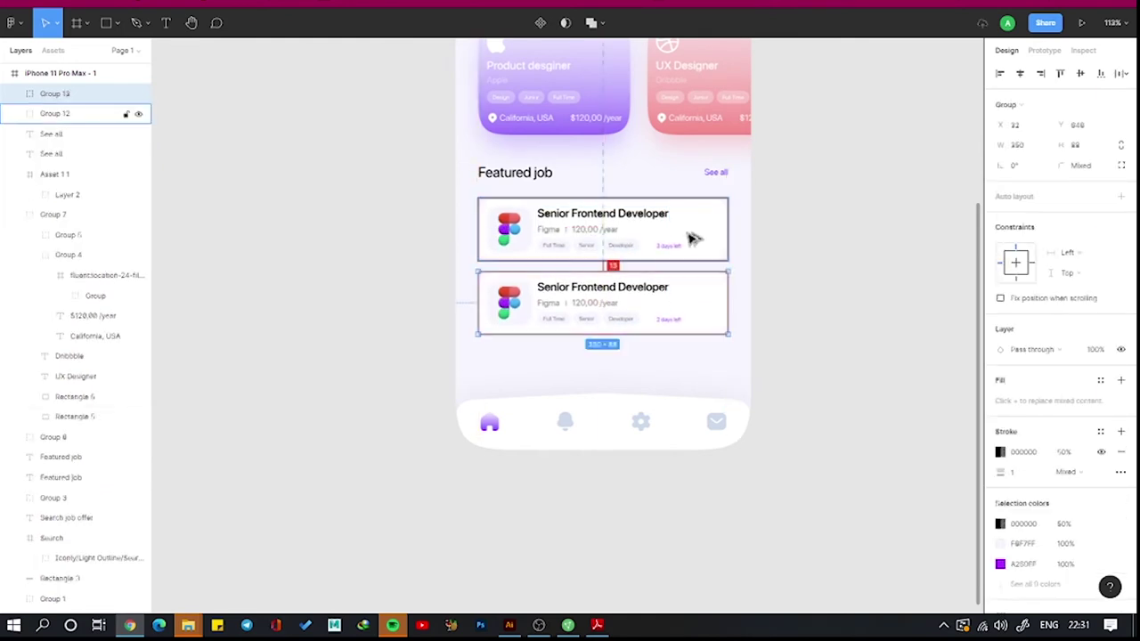
key(ctrl+v)
key(shift+Down)
key(shift+Down)
key(shift+Down)
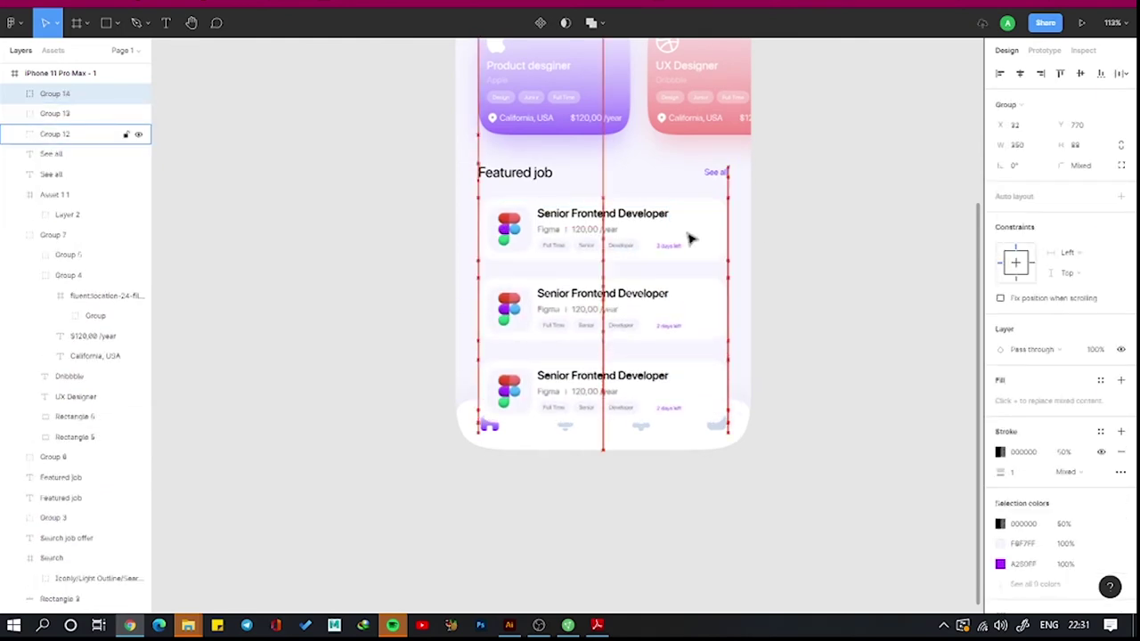
Group the three job cards and delete the second card's Figma logo.
click(52, 136)
click(53, 93)
shift+click(51, 133)
key(ctrl+g)
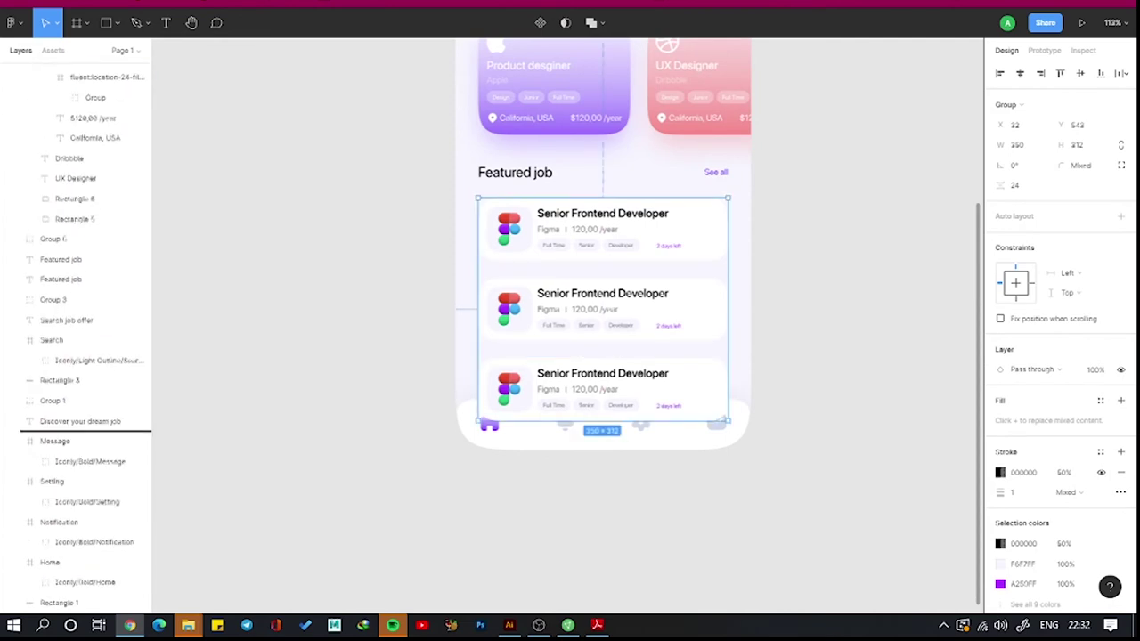
click(819, 221)
ctrl+click(508, 309)
key(Delete)
Paste the Facebook icon into the second card's logo tile and layer group.
scroll(507, 309, up, 3)
key(ctrl+v)
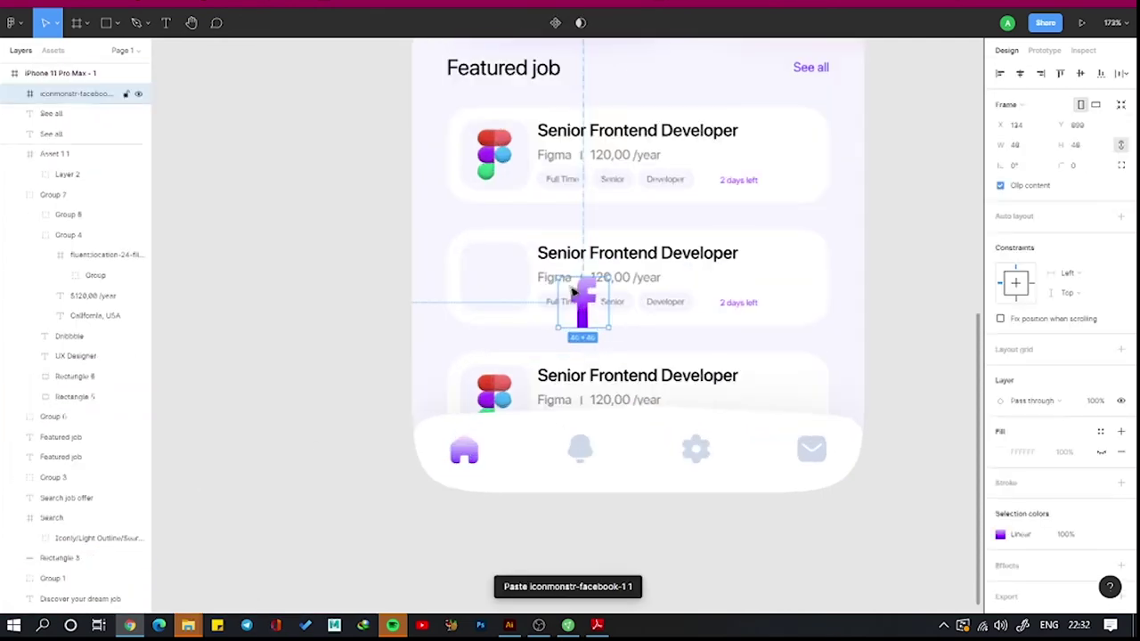
drag(580, 305, 494, 278)
scroll(93, 131, up, 5)
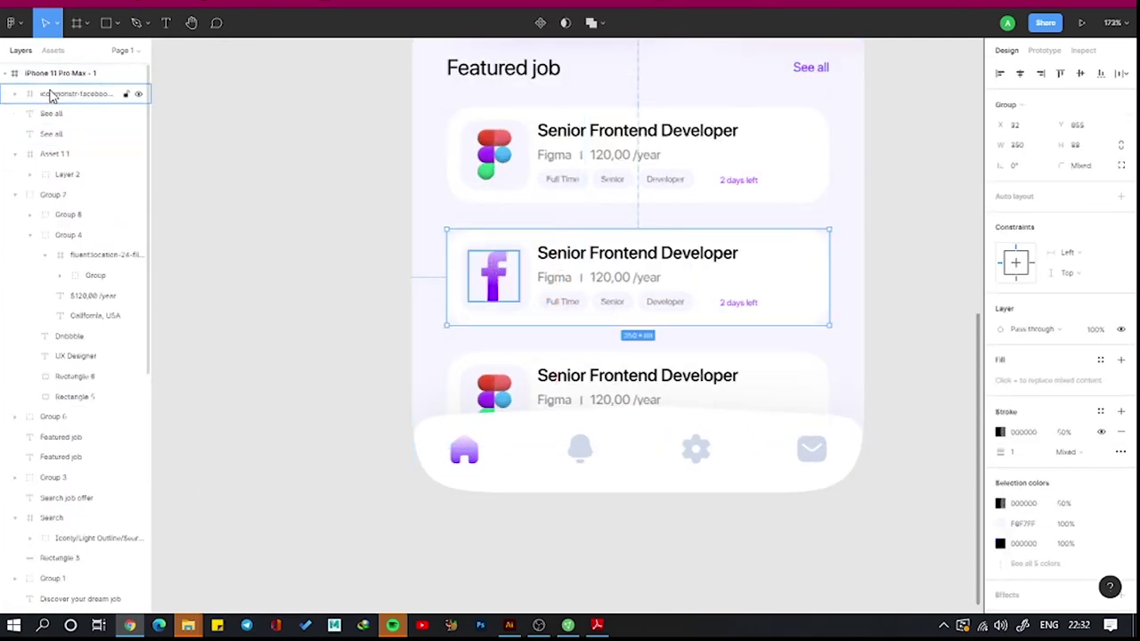
drag(51, 95, 74, 603)
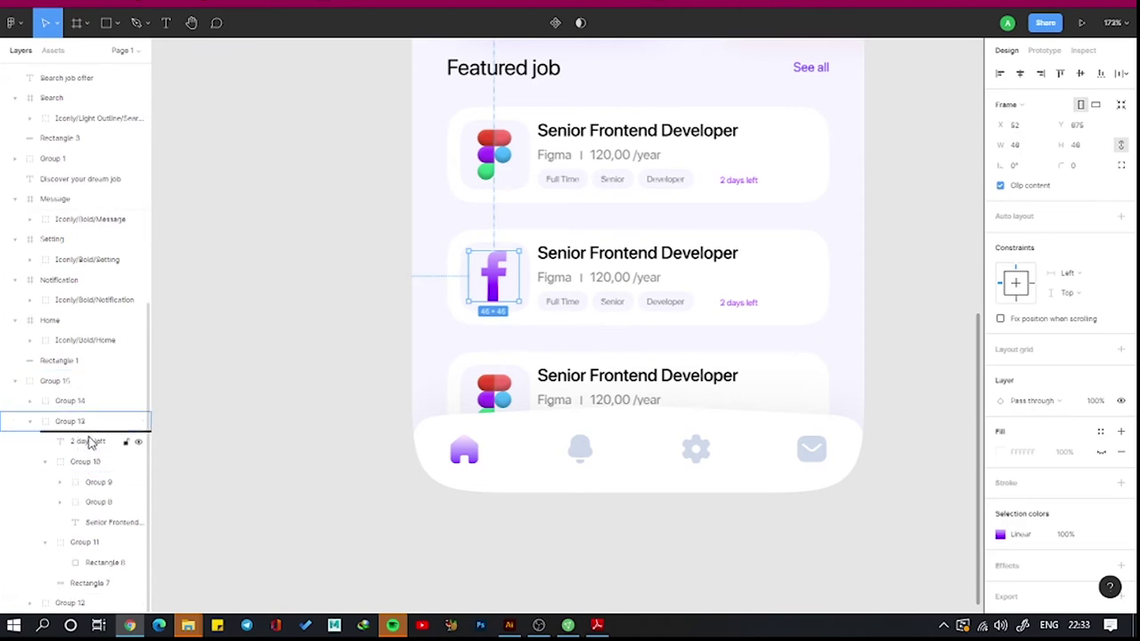
Change the second card's company to Facebook and title to Senior Backend Developer.
scroll(529, 265, up, 5)
ctrl+click(577, 300)
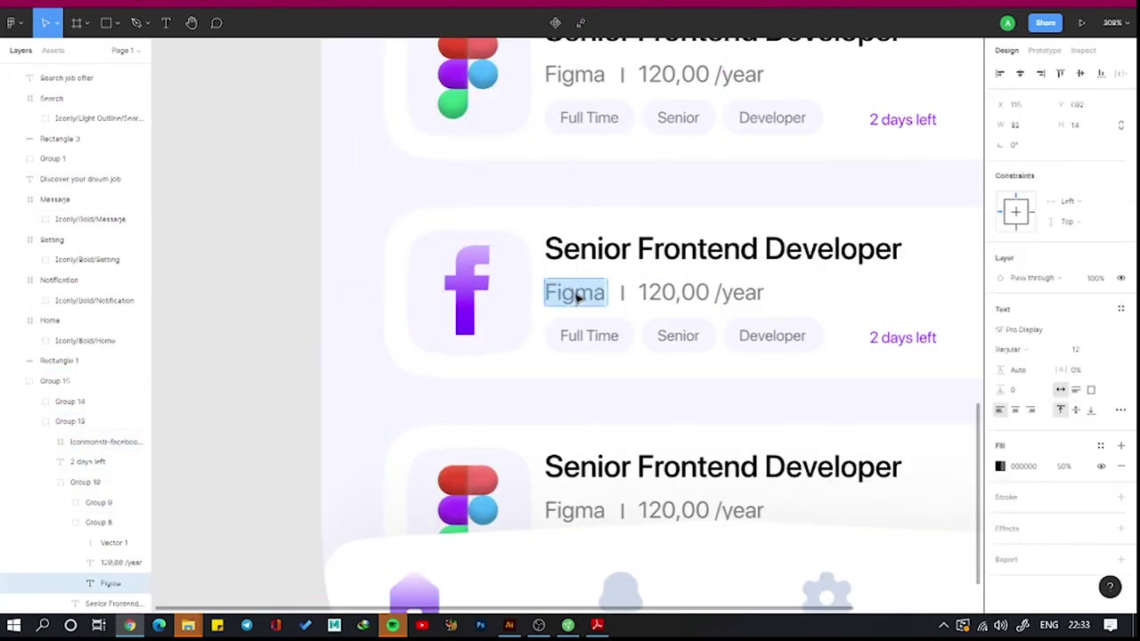
text(Facebook)
key(Escape)
scroll(621, 292, up, 3)
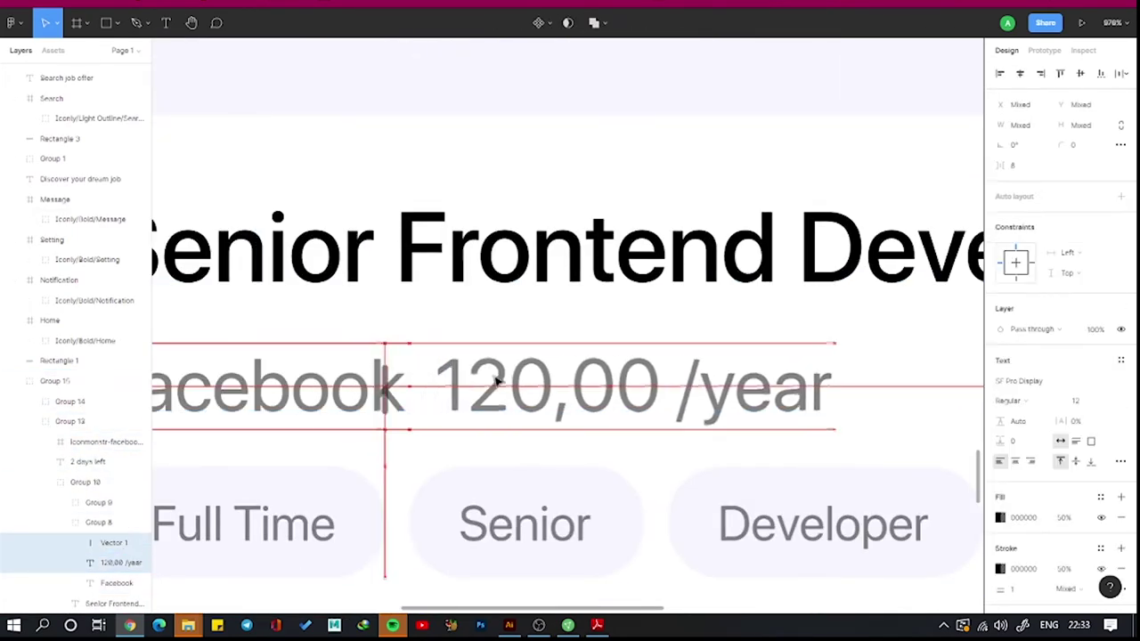
drag(535, 387, 600, 386)
scroll(652, 311, down, 3)
click(457, 333)
double_click(463, 331)
drag(503, 331, 417, 331)
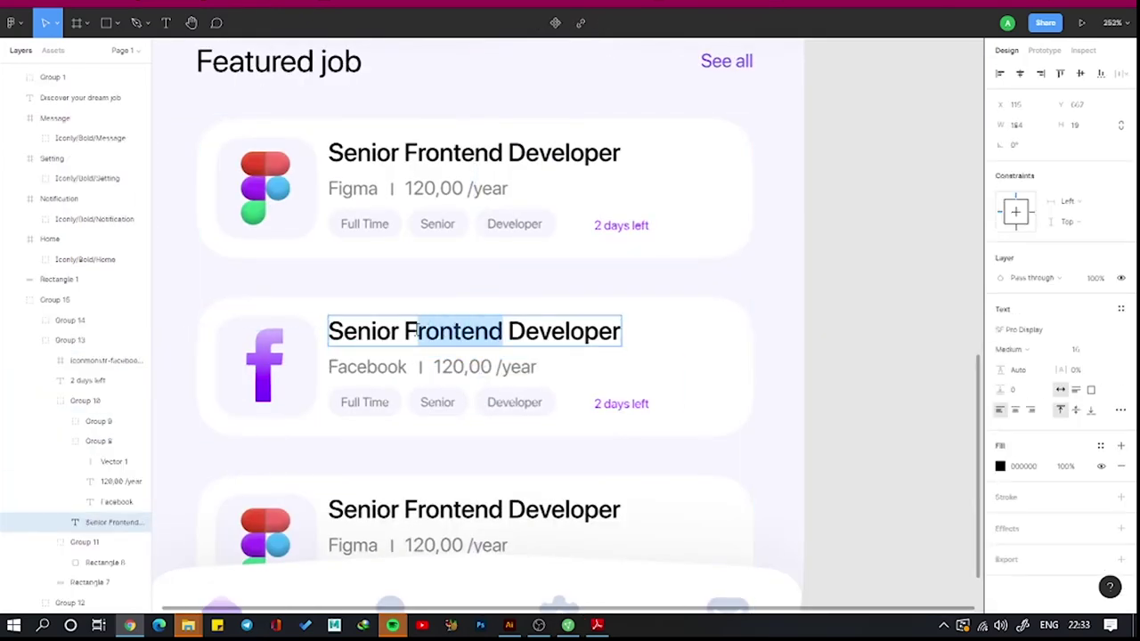
key(Escape)
key(Escape)
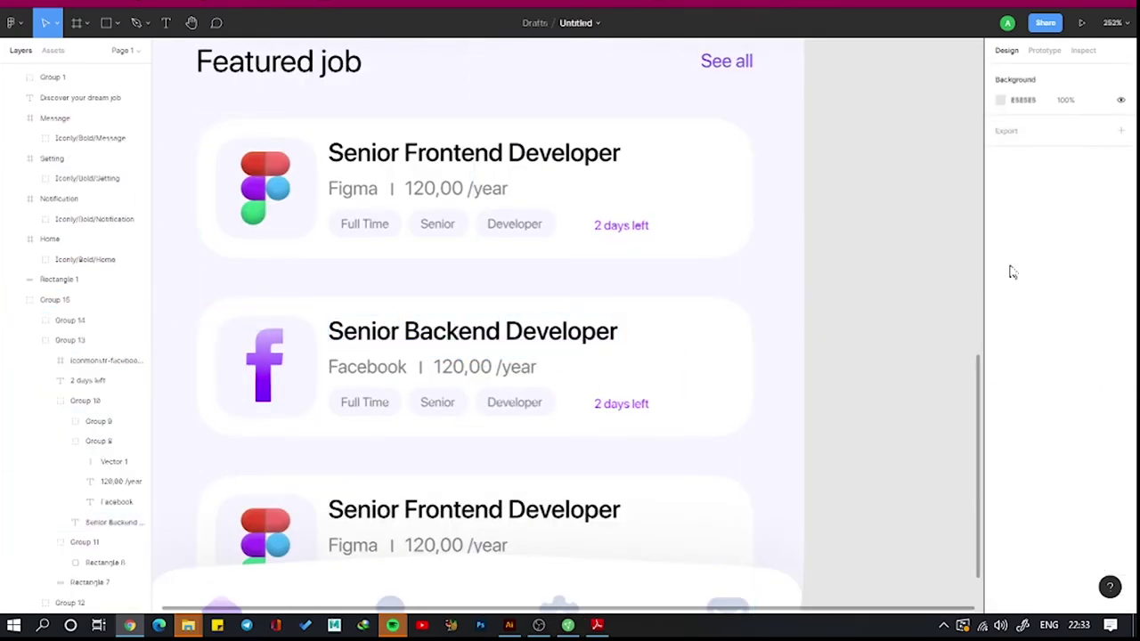
Replace the third card's Figma logo with the Airbnb logo.
scroll(508, 317, down, 5)
click(395, 411)
key(Delete)
scroll(465, 376, up, 3)
key(ctrl+v)
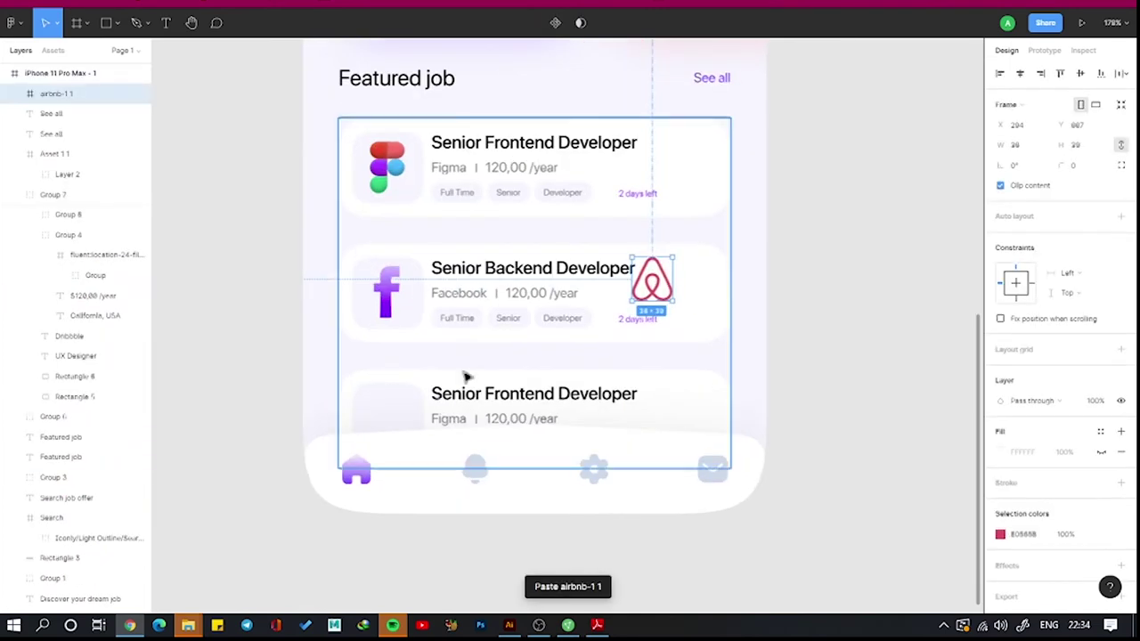
drag(648, 283, 398, 419)
drag(89, 583, 75, 600)
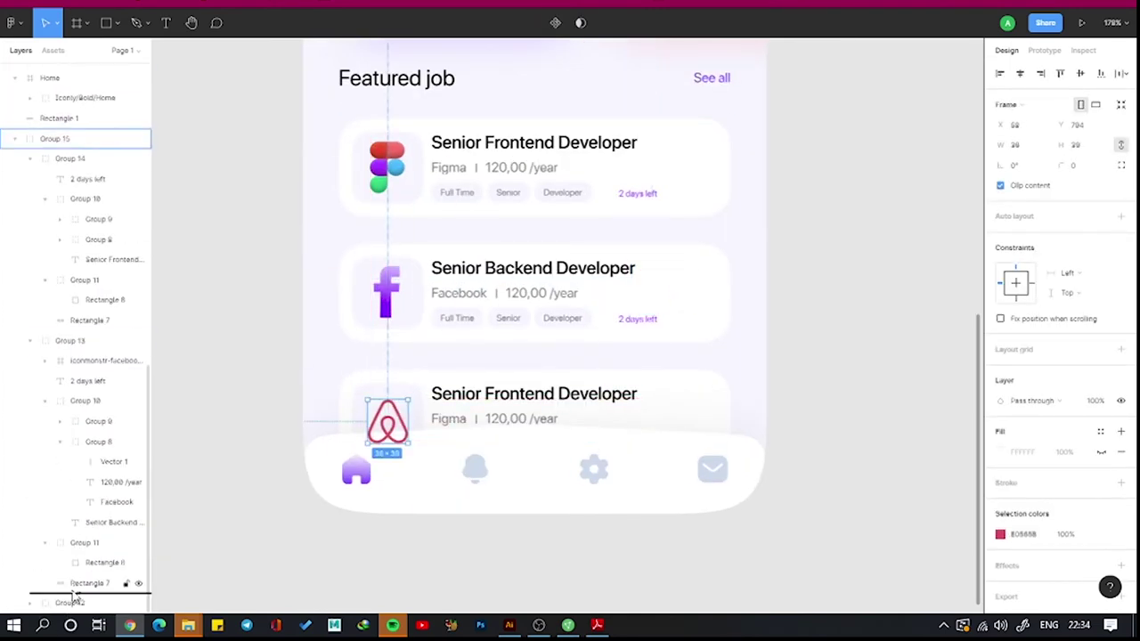
drag(109, 320, 109, 271)
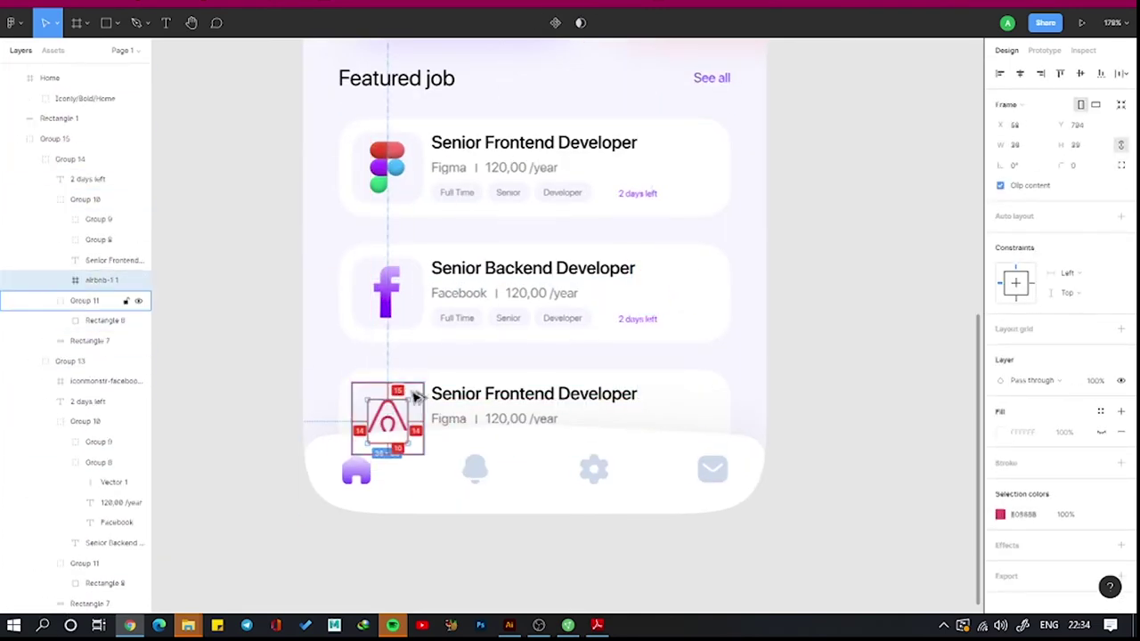
Rename the third card's company to Airbnb.
scroll(424, 439, down, 3)
scroll(425, 439, up, 5)
double_click(464, 350)
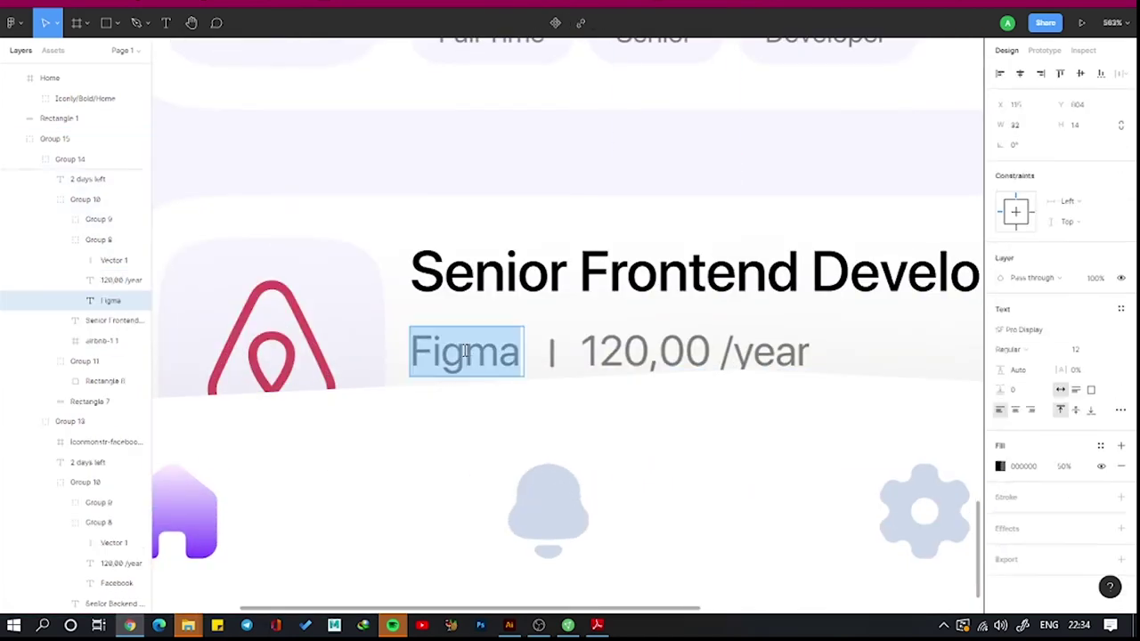
text(Airbn)
key(Escape)
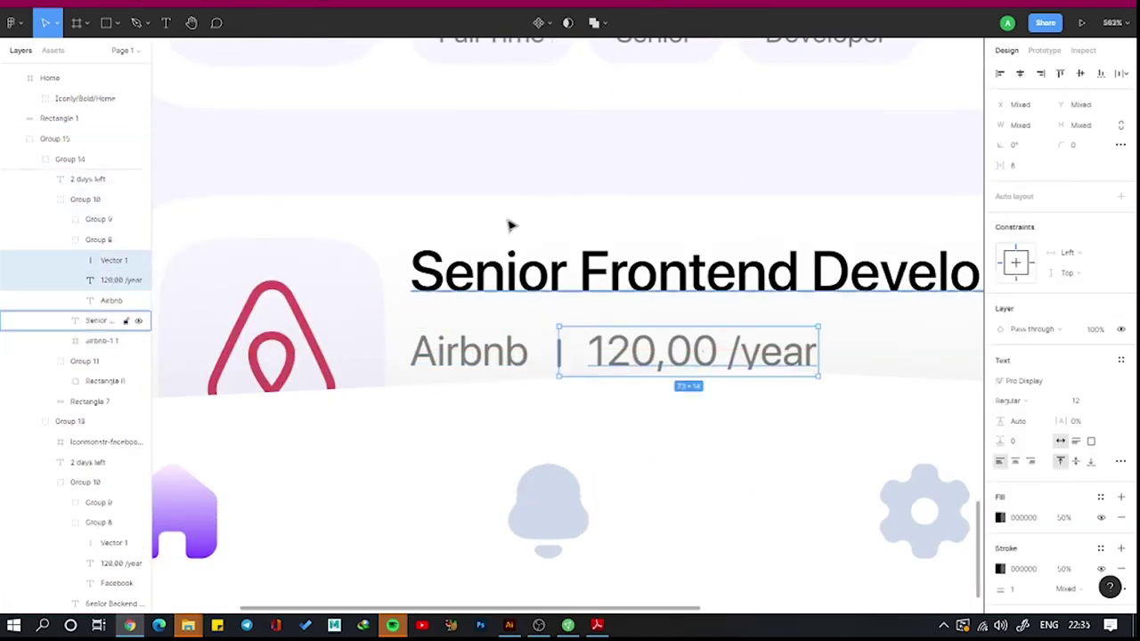
Duplicate the phone frame and select everything inside the copy.
key(shift+1)
key(ctrl+d)
key(Return)
Clear the copied frame and draw a small circle at its top.
key(Delete)
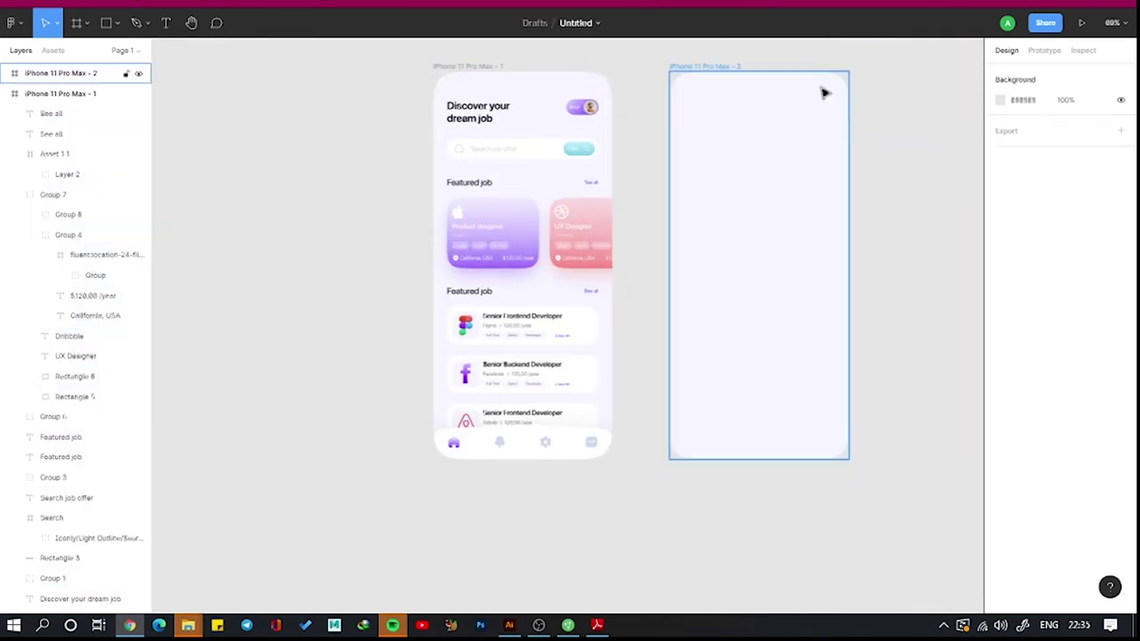
key(ctrl+backslash)
right_click(296, 129)
key(ctrl+backslash)
click(115, 23)
click(89, 99)
drag(638, 77, 670, 109)
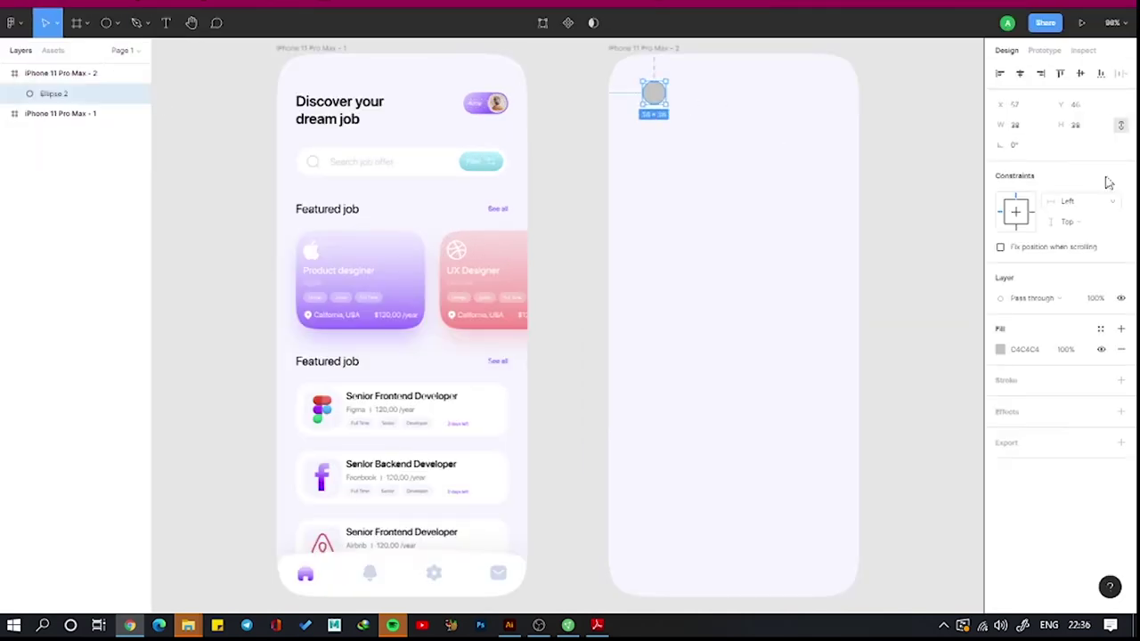
Fill the circle white, add a drop shadow, and move it top-left.
click(1000, 349)
click(1121, 411)
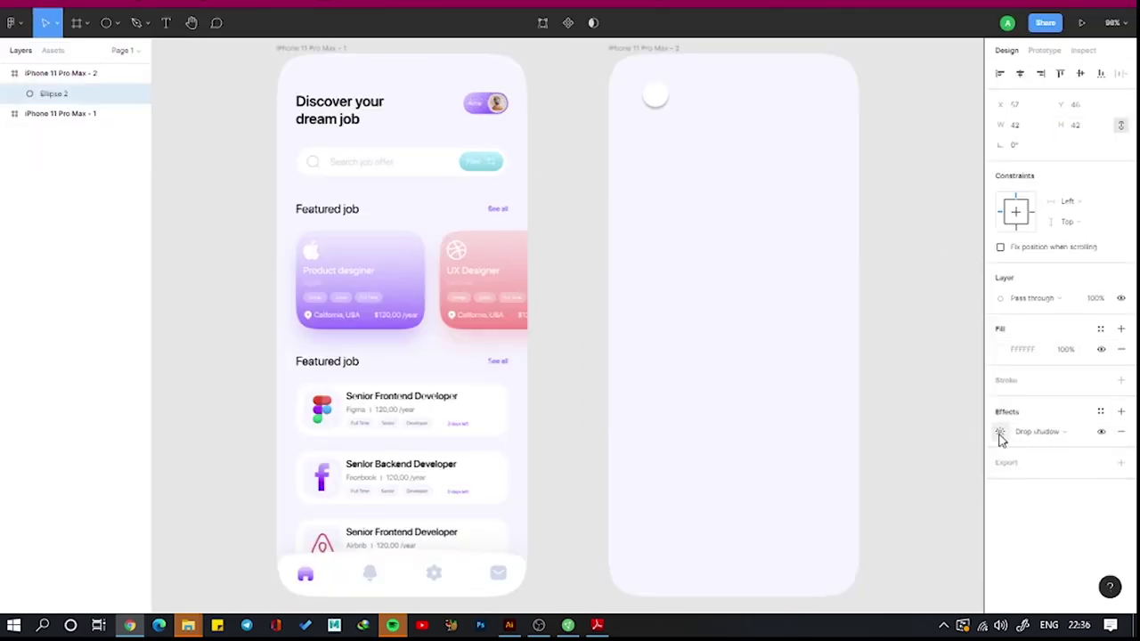
click(1000, 432)
click(866, 485)
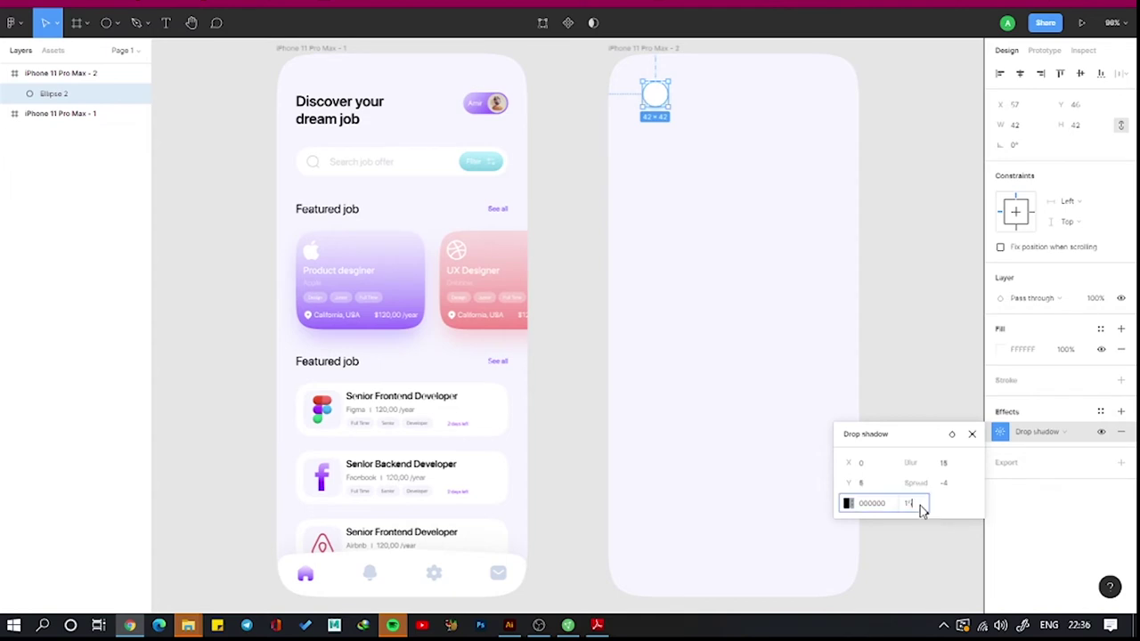
click(730, 122)
click(654, 93)
drag(655, 93, 636, 104)
Insert left-arrow and bookmark icons from the Iconly plugin onto the second screen.
right_click(894, 162)
click(828, 318)
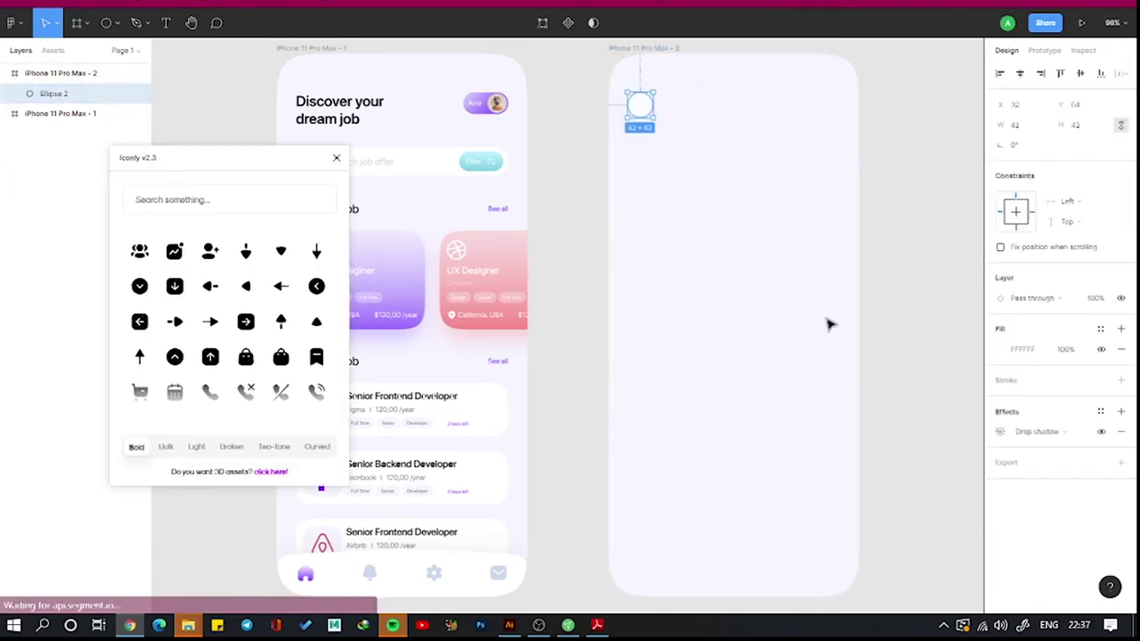
drag(210, 285, 699, 229)
drag(316, 357, 758, 300)
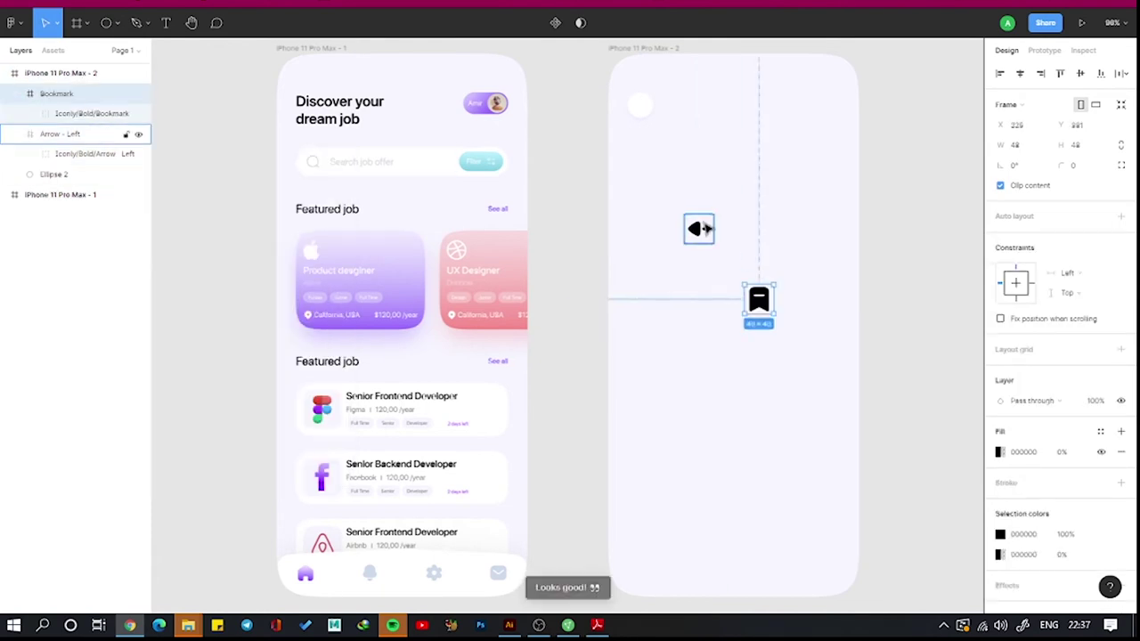
Place the arrow on the white circle and group them.
click(702, 229)
scroll(689, 216, up, 5)
drag(636, 249, 560, 191)
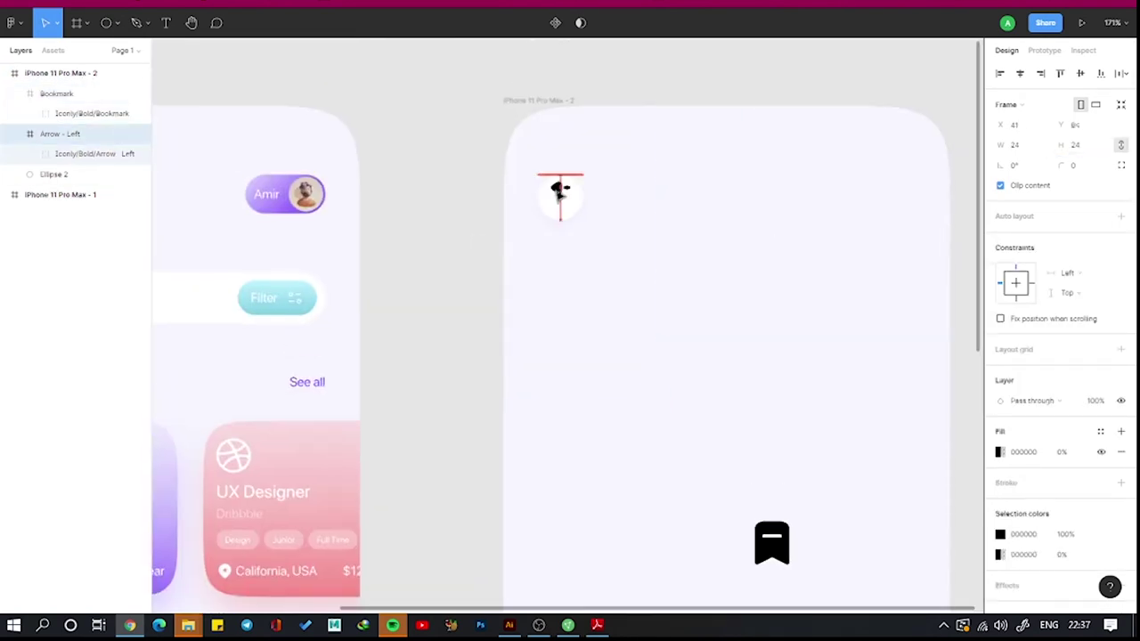
scroll(590, 188, up, 5)
click(590, 188)
key(ctrl+g)
Recolour the bookmark icon with the home icon's purple gradient.
scroll(578, 356, down, 5)
click(580, 442)
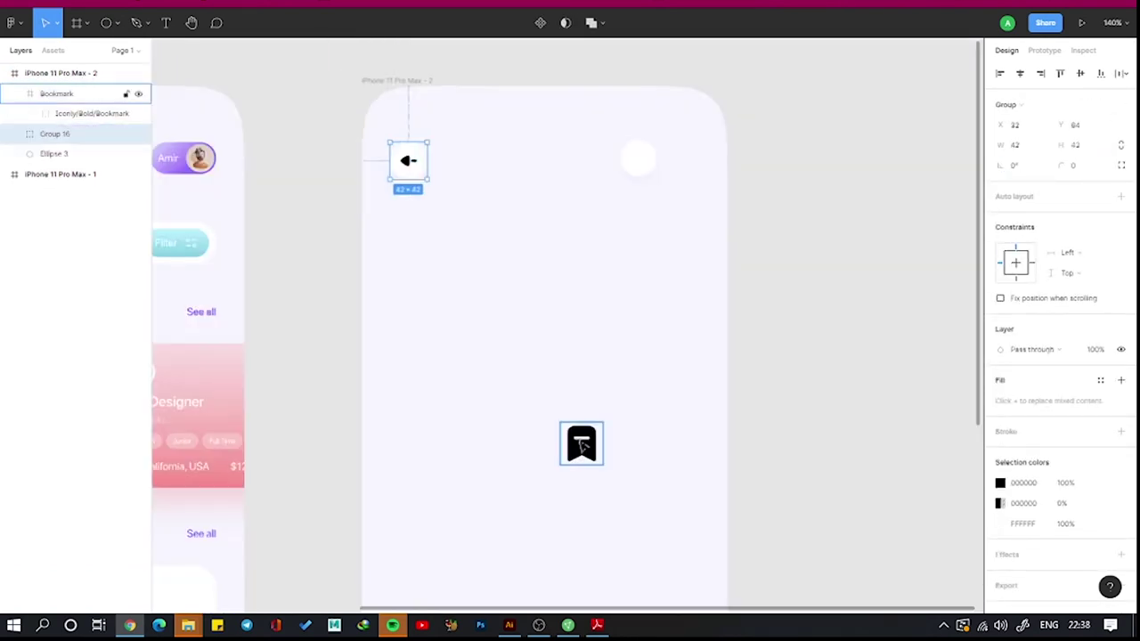
click(1077, 145)
click(999, 533)
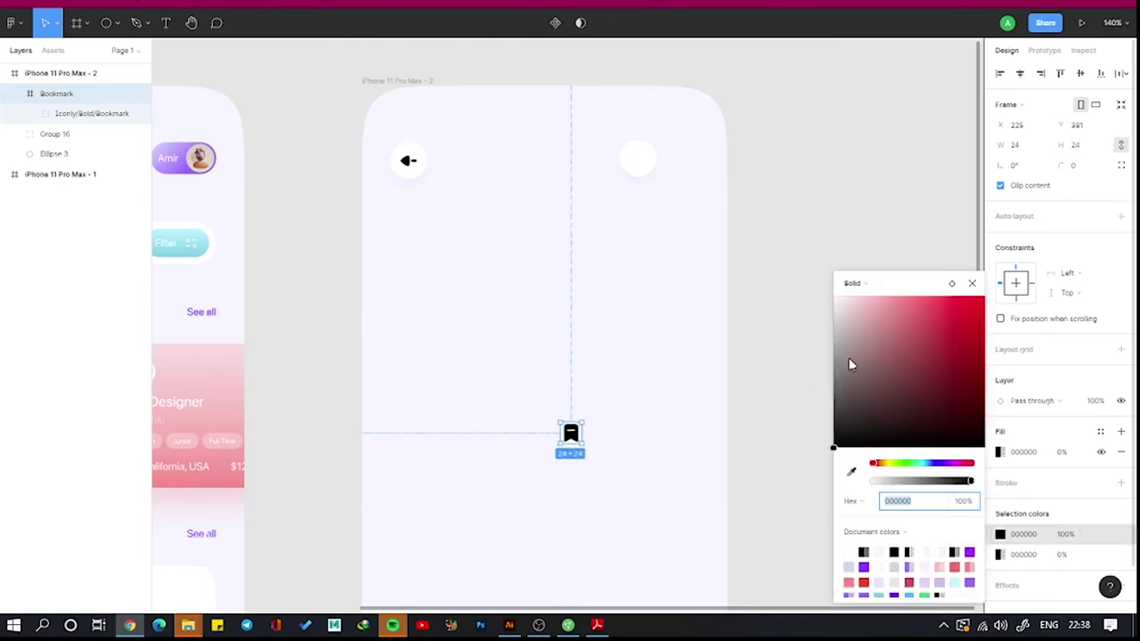
scroll(773, 312, down, 2)
scroll(773, 312, down, 3)
click(317, 512)
click(1001, 575)
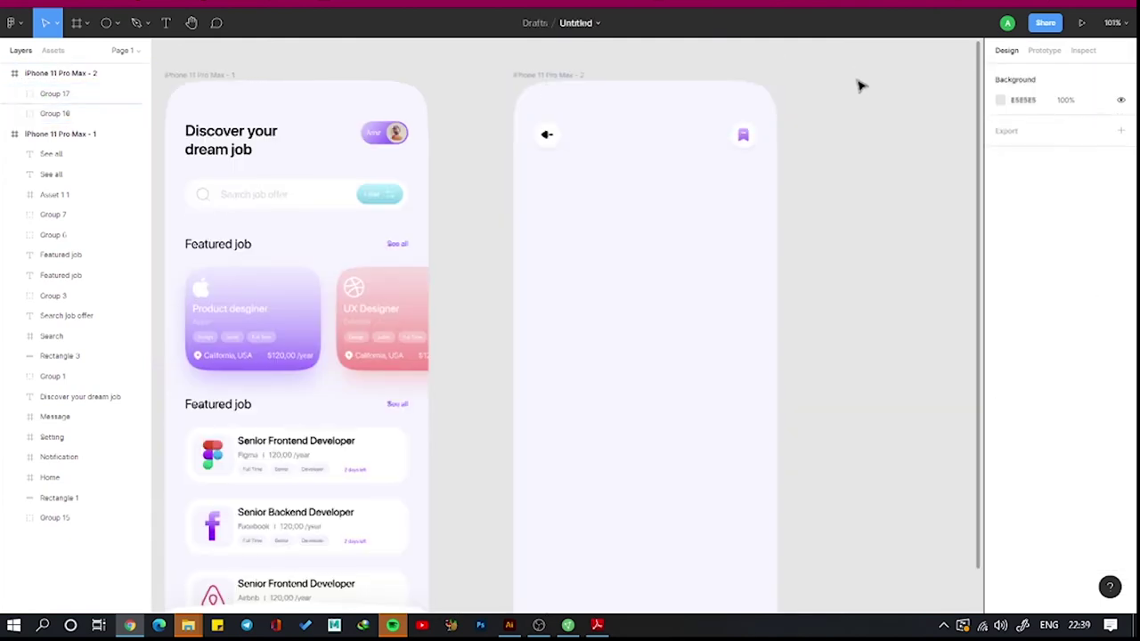
Draw a rectangle below the back arrow with corner radius 24, sized 152×172.
drag(537, 178, 653, 334)
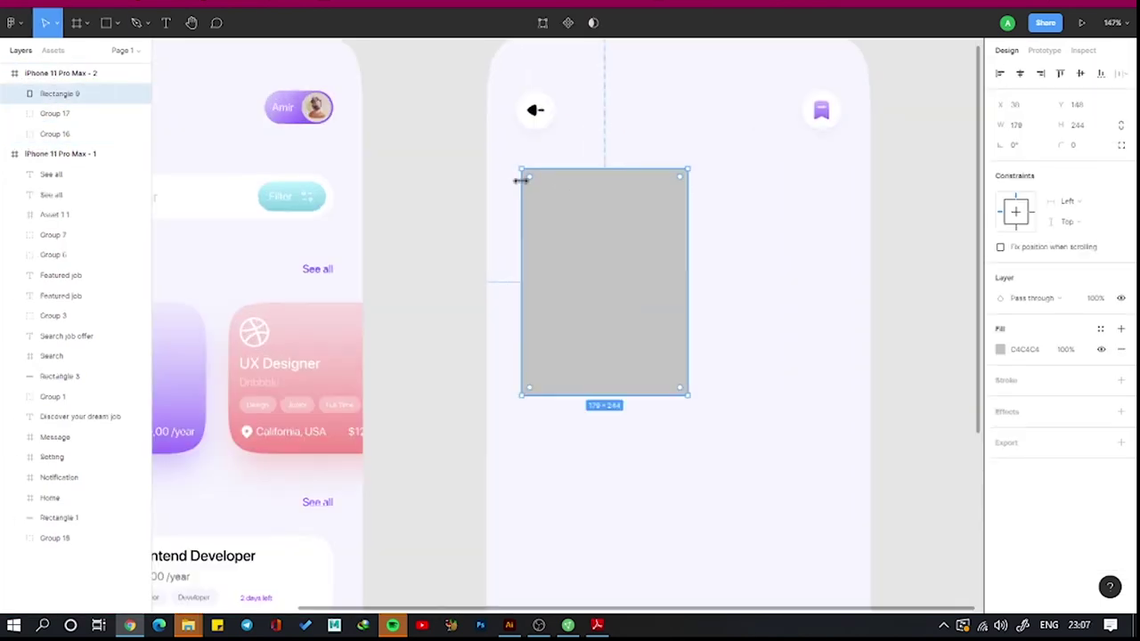
click(1121, 144)
click(1120, 165)
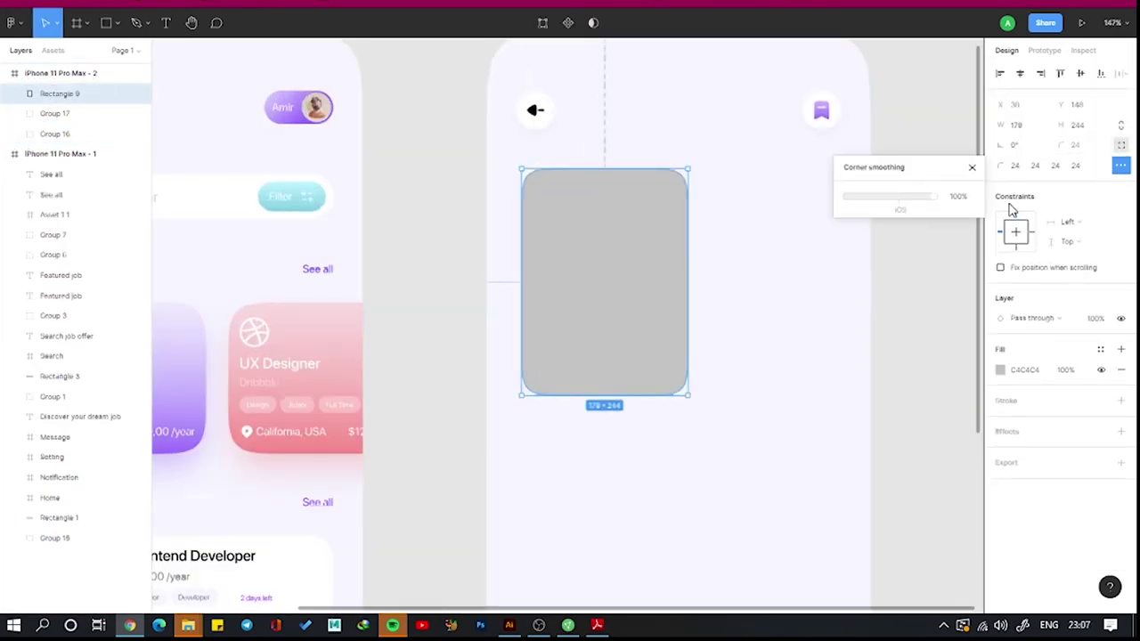
text(152)
click(1077, 125)
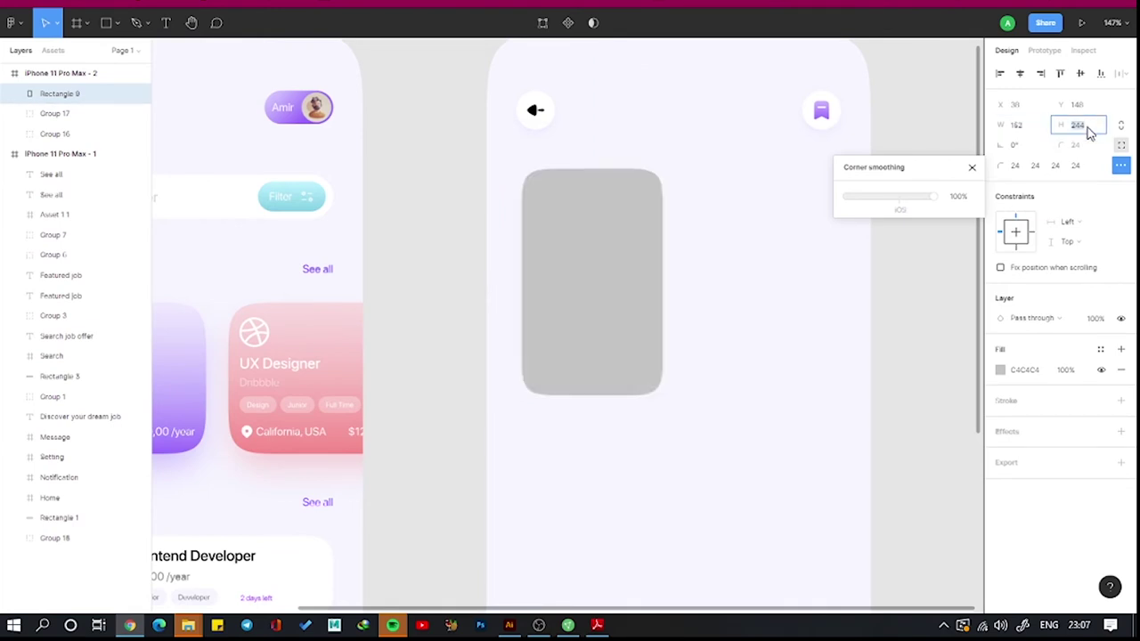
text(172)
key(Return)
Give the rectangle a linear gradient fill ending in purple at the bottom.
click(1000, 370)
click(853, 280)
click(596, 322)
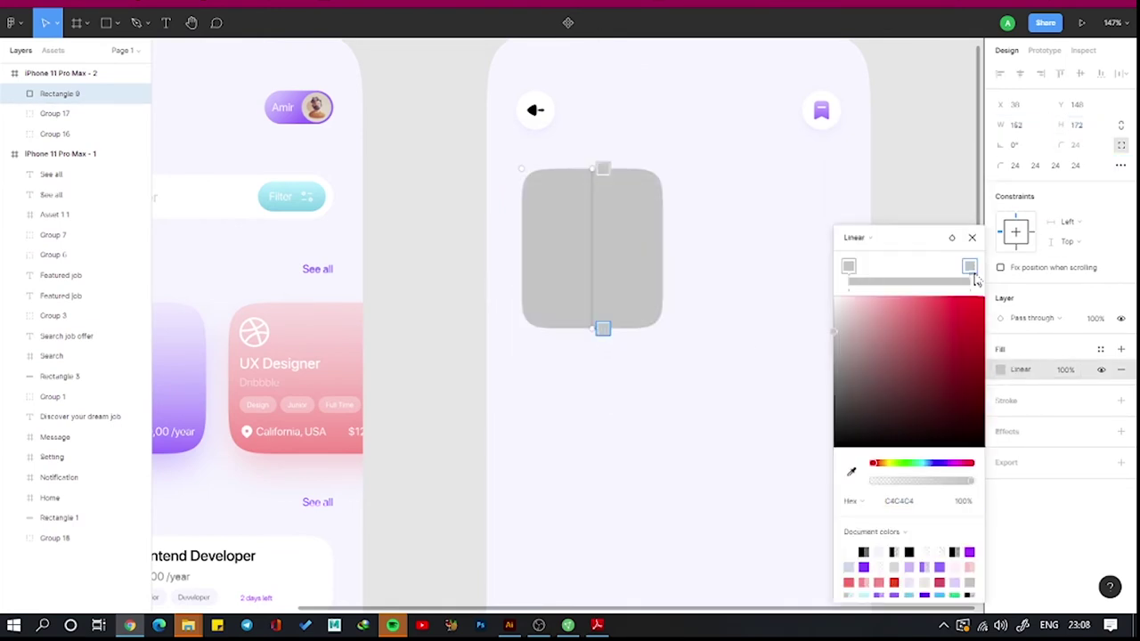
key(Return)
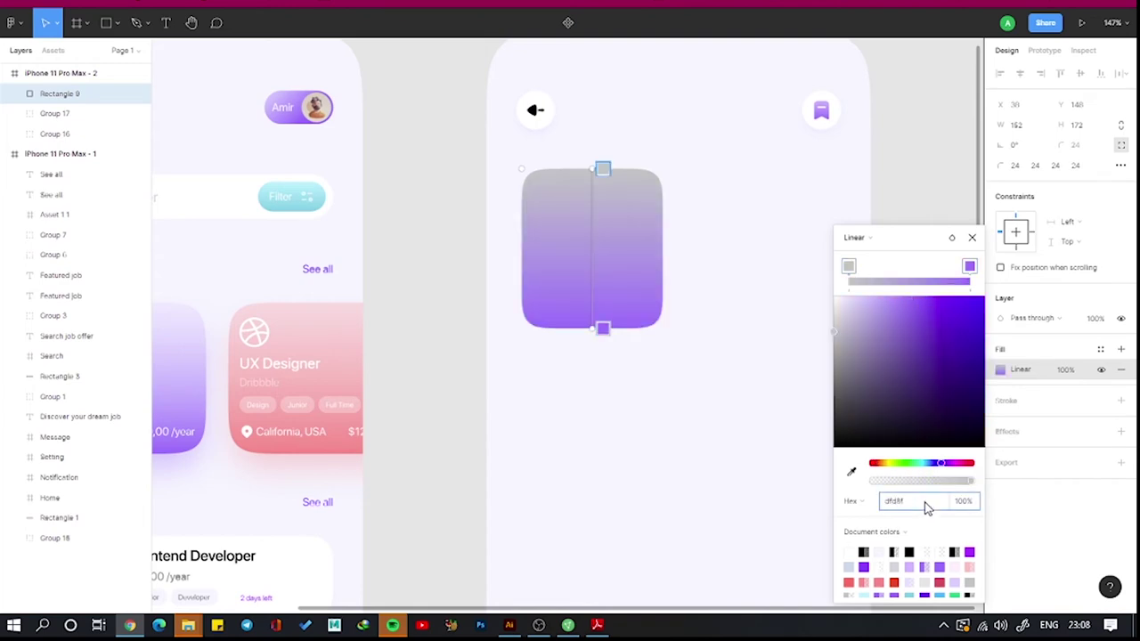
click(130, 538)
scroll(452, 422, up, 5)
ctrl+click(453, 422)
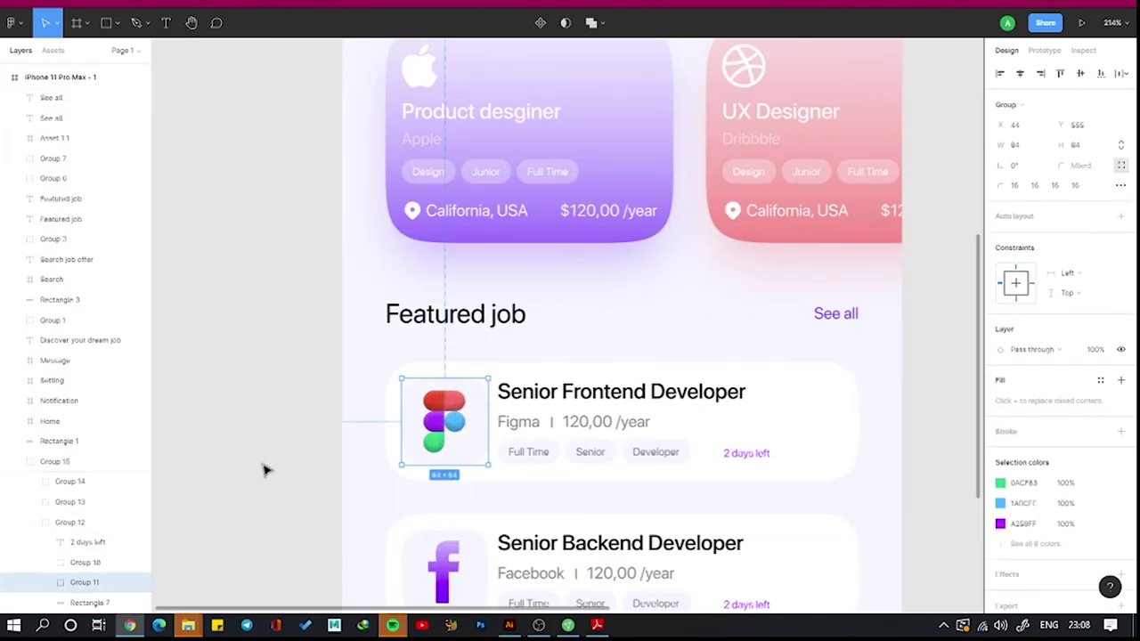
Copy the Figma logo onto the card and round its white background into a circle.
key(ctrl+c)
scroll(263, 470, down, 5)
click(555, 186)
key(ctrl+v)
drag(763, 382, 659, 92)
double_click(552, 202)
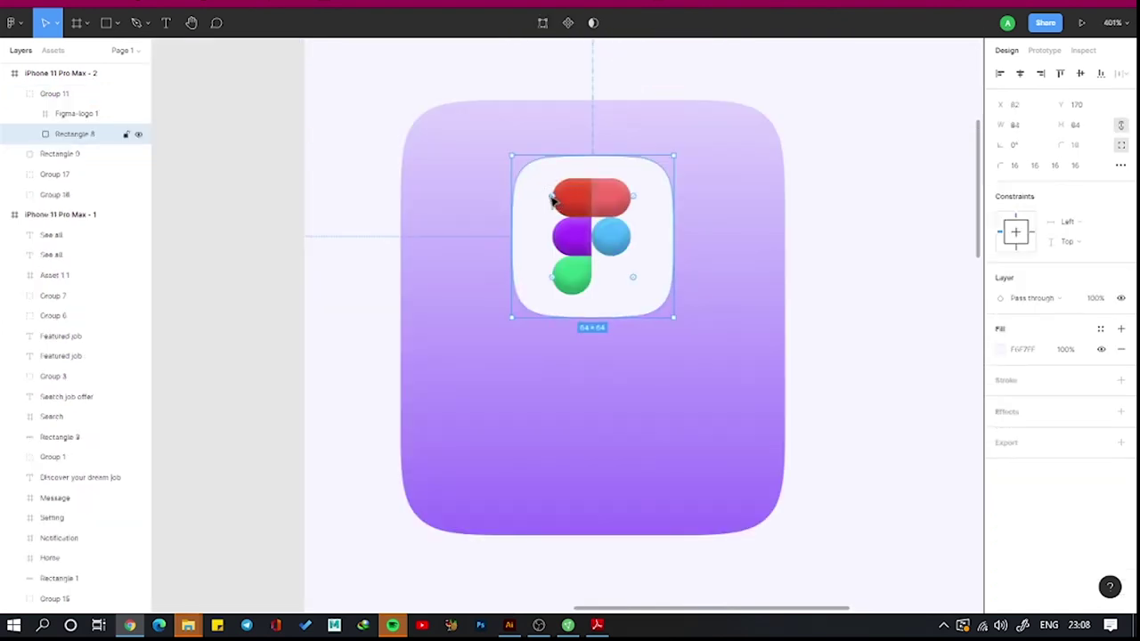
drag(552, 201, 659, 265)
drag(637, 205, 611, 229)
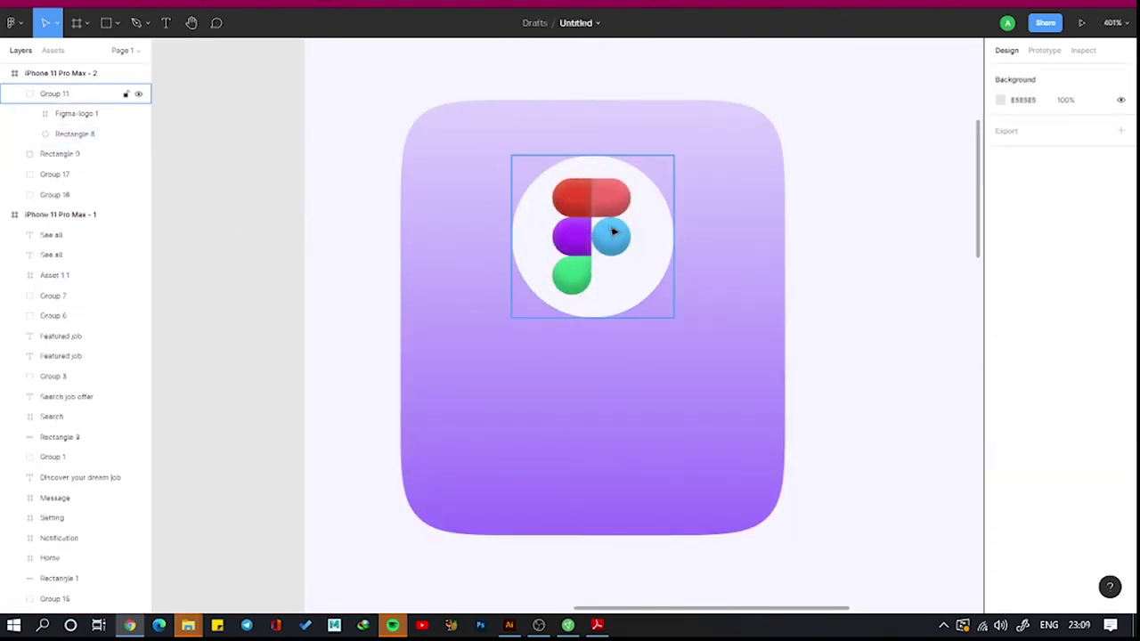
Add a white 20 pt 'Figma' label centred below the logo.
click(667, 125)
click(166, 22)
click(532, 383)
text(Figma)
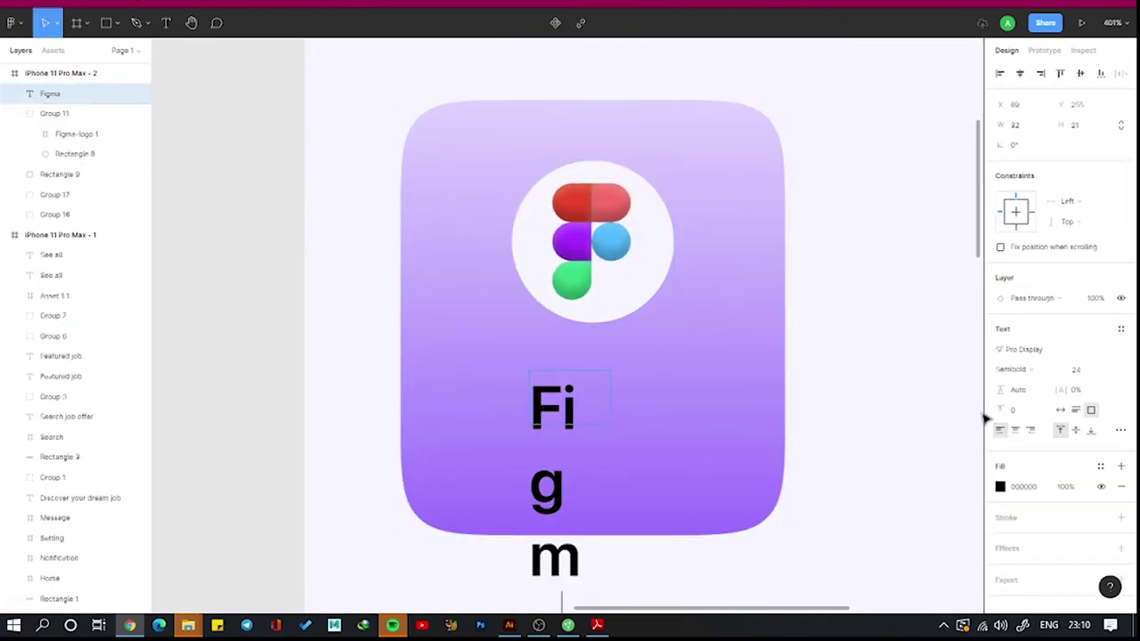
click(1059, 410)
text(20)
key(Return)
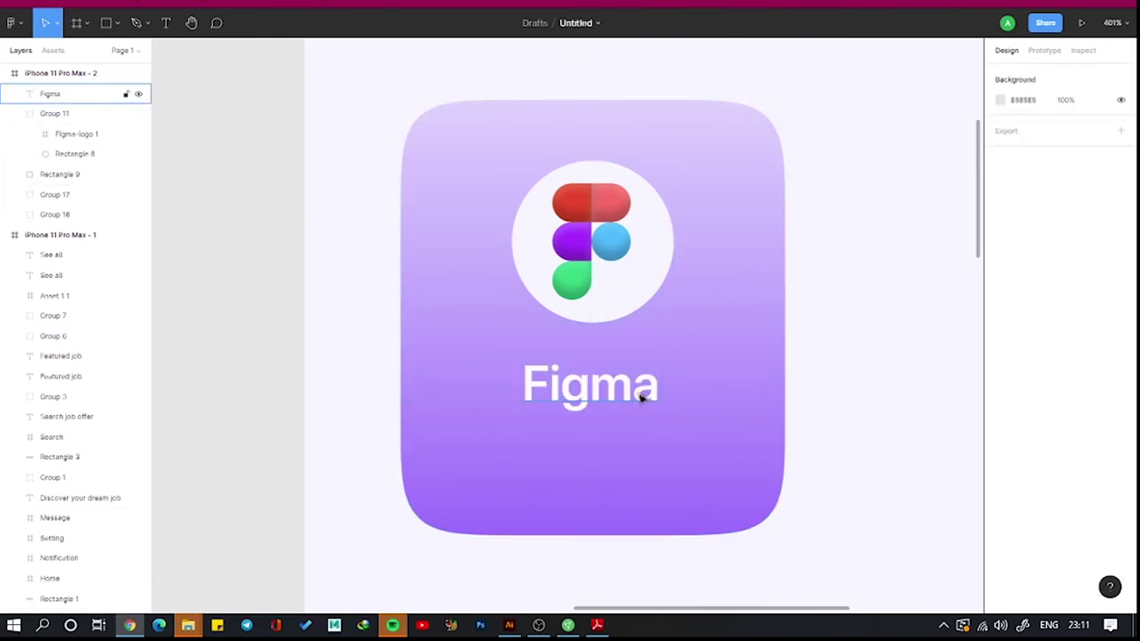
drag(591, 392, 593, 462)
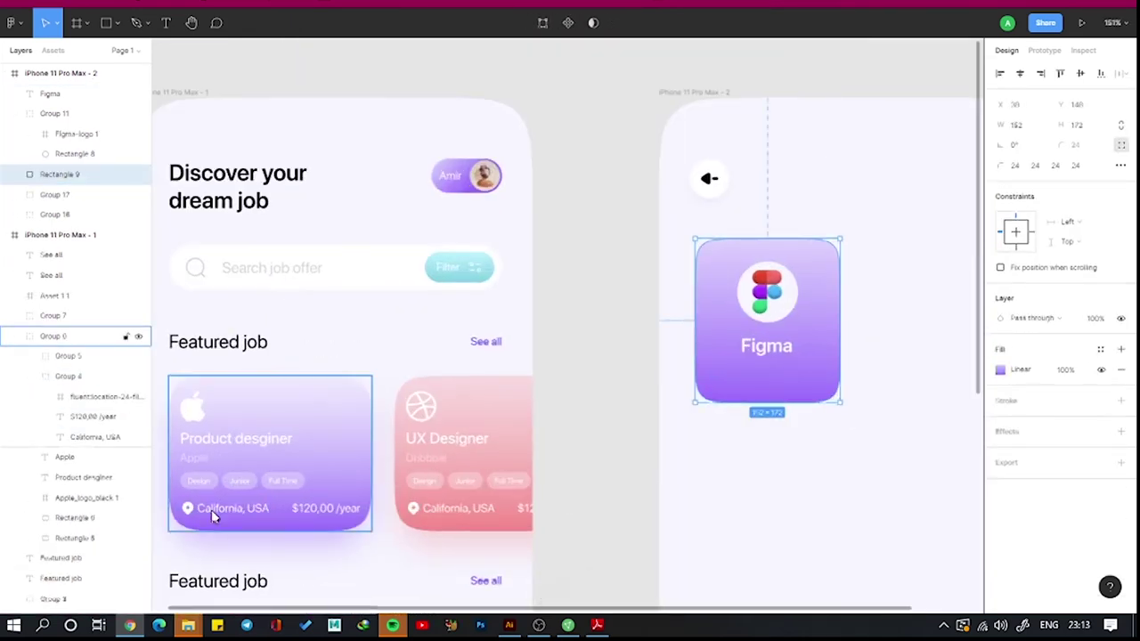
Paste the pin and 'California, USA' location line beneath the Figma label.
ctrl+shift+click(211, 509)
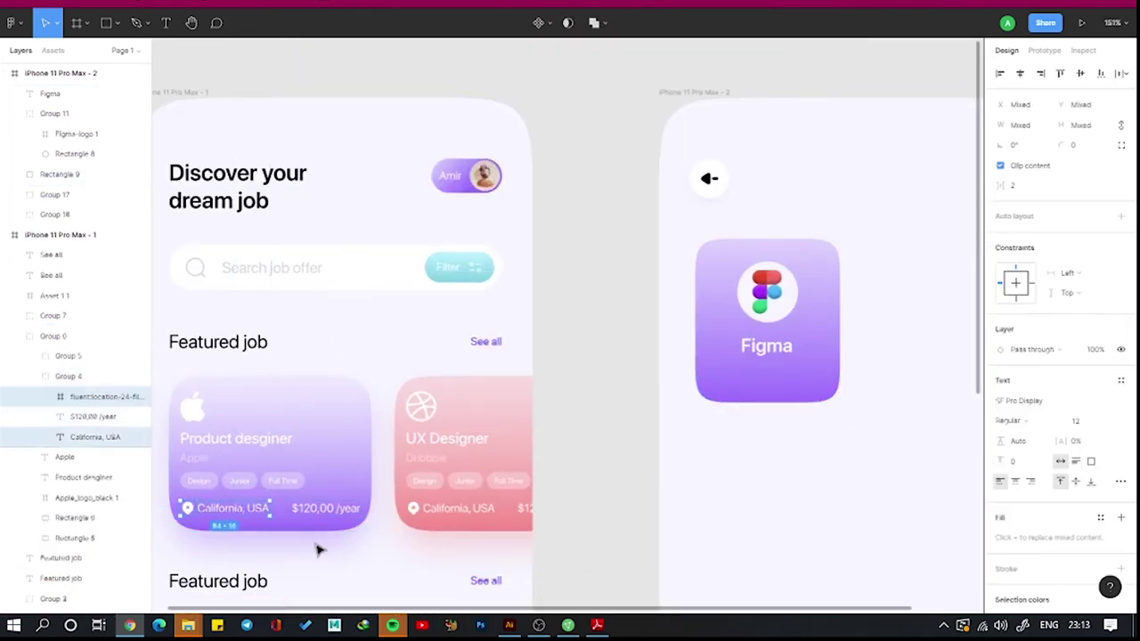
key(ctrl+c)
key(ctrl+v)
key(shift+2)
key(Down)
key(Down)
key(Down)
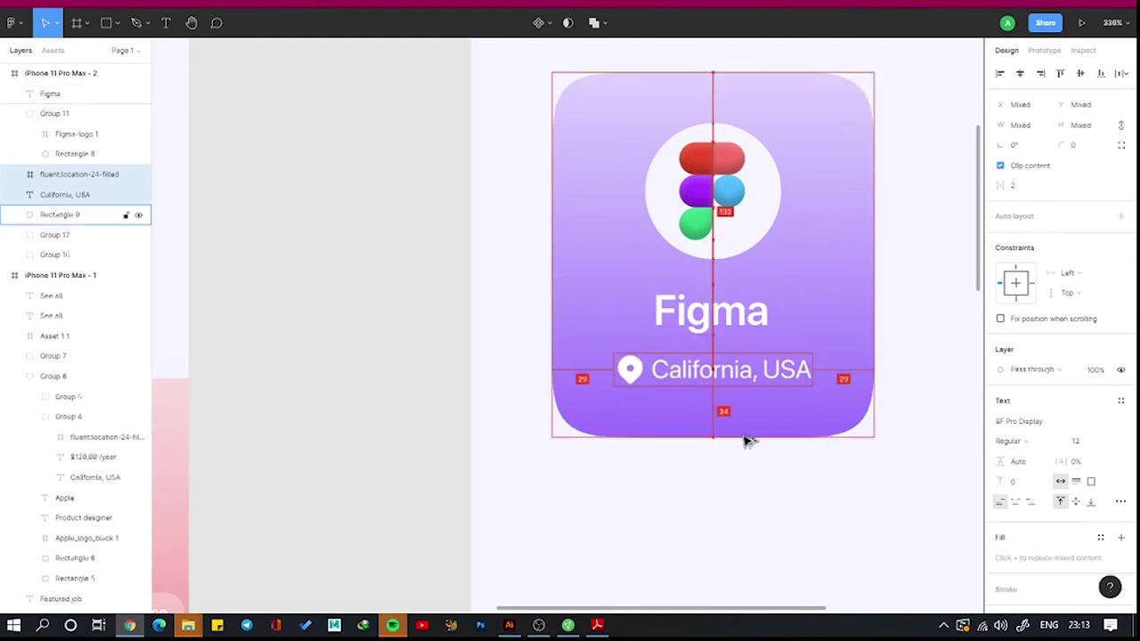
click(738, 216)
key(Escape)
key(shift+1)
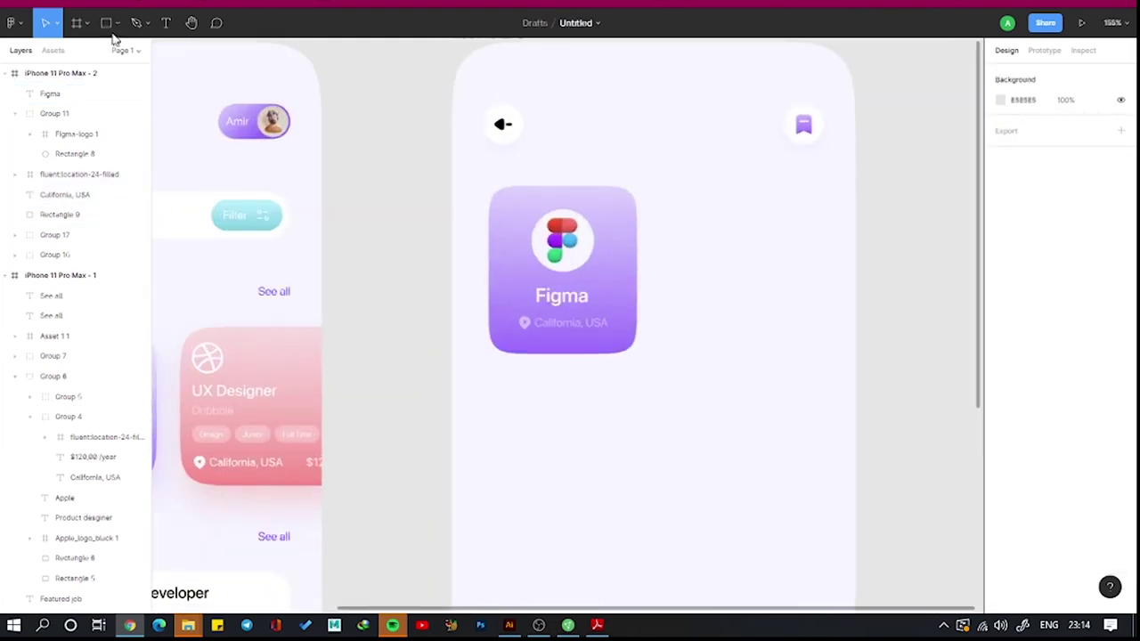
Draw a tall rectangle beside the Figma card and adjust its width.
drag(824, 187, 666, 511)
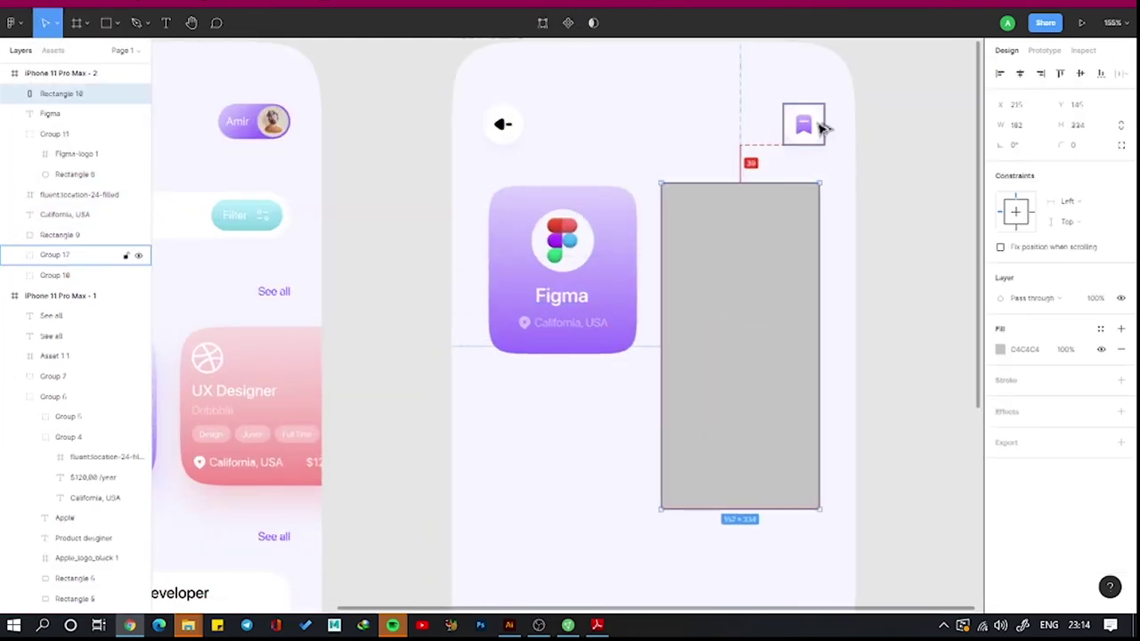
drag(666, 291, 669, 291)
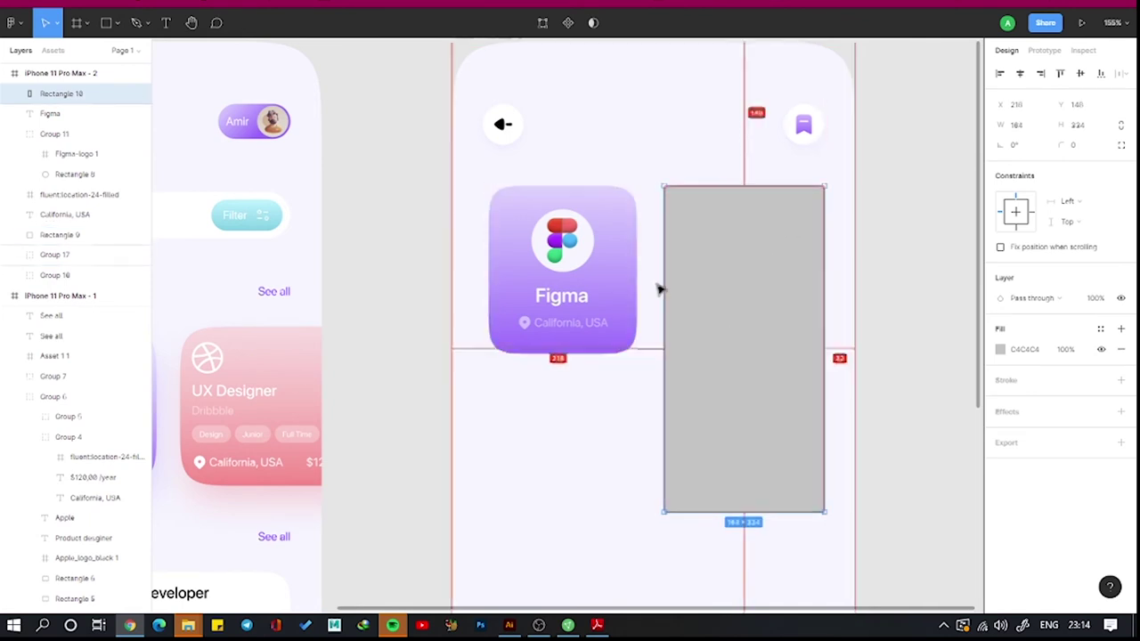
click(1037, 127)
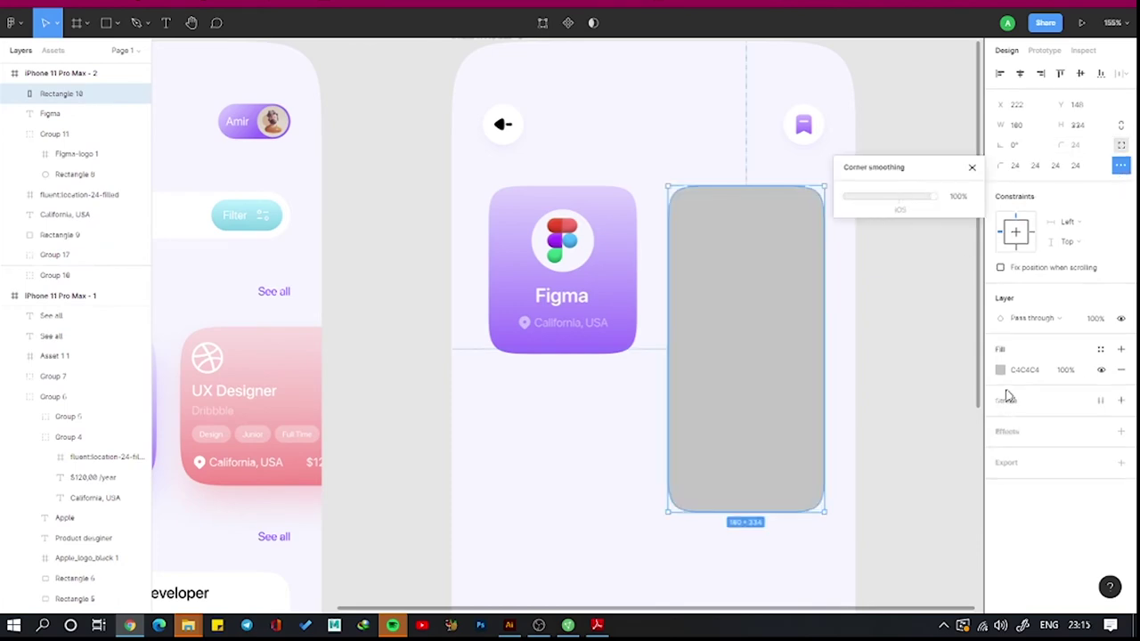
Add the job title text in Semibold size 24 at the card's top left.
key(t)
drag(539, 479, 702, 530)
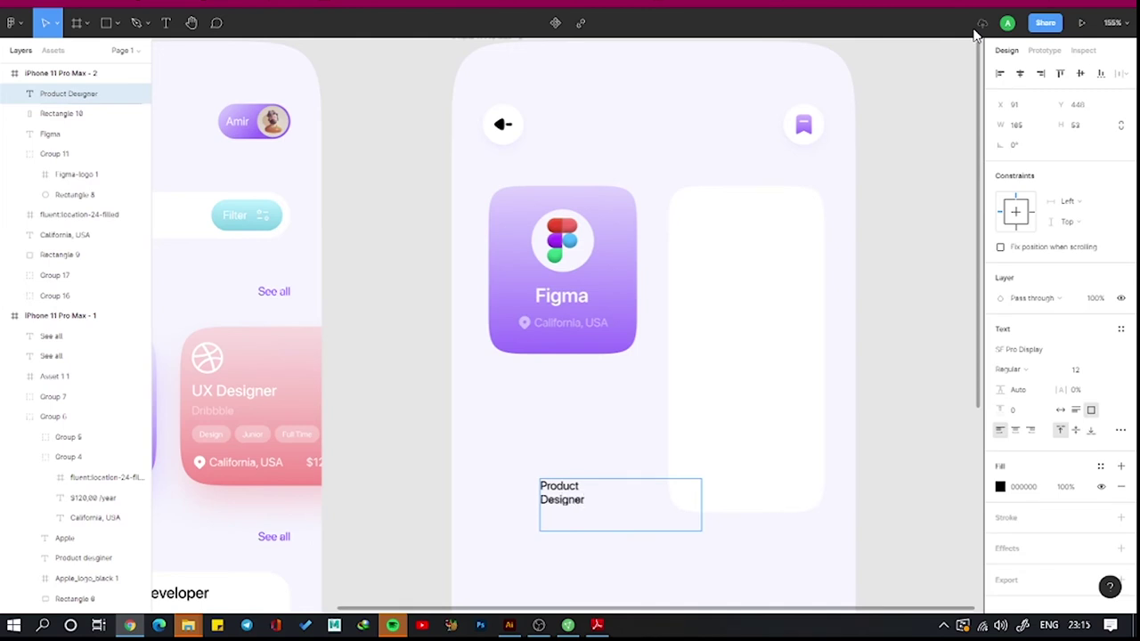
text(Senior)
click(1060, 411)
click(1075, 368)
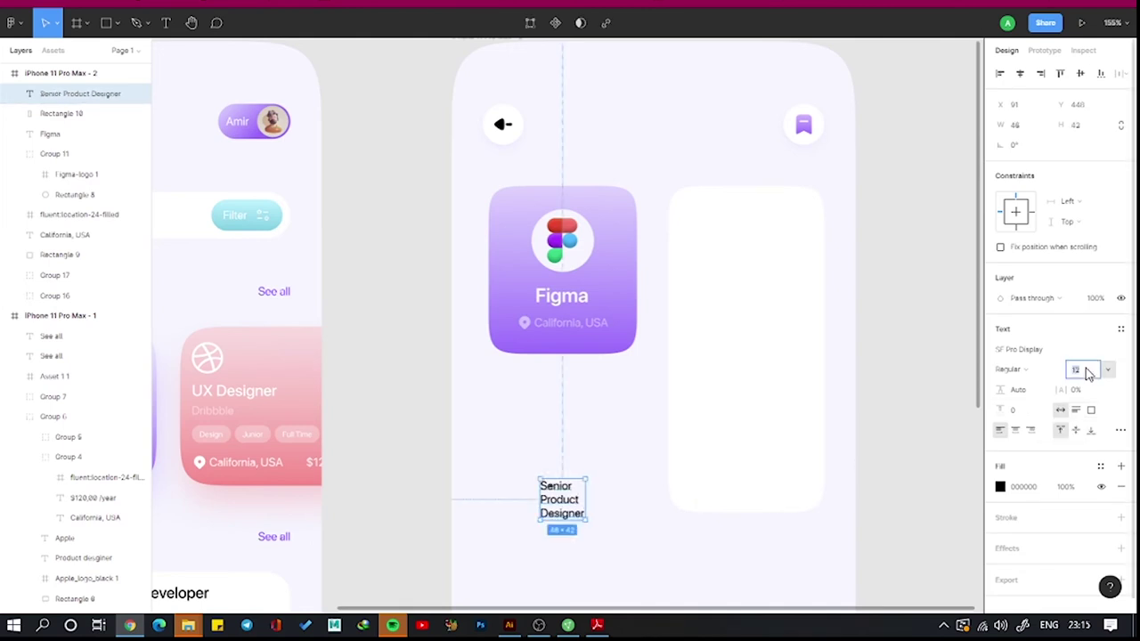
text(20)
key(Return)
click(1011, 368)
click(1041, 407)
text(24)
key(Return)
drag(579, 515, 723, 245)
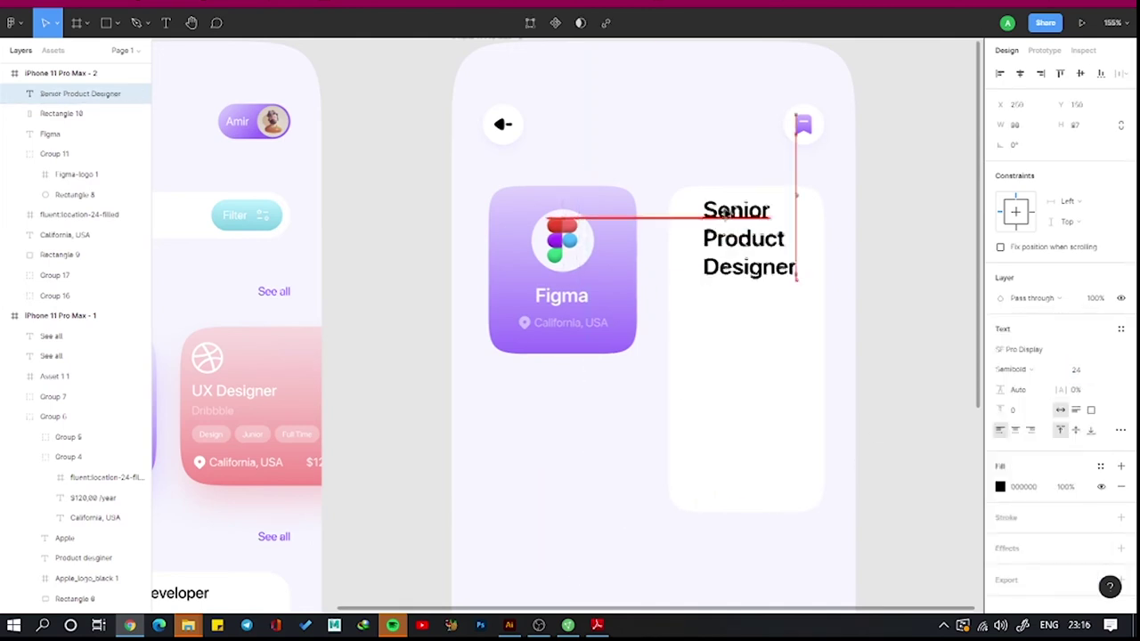
click(908, 241)
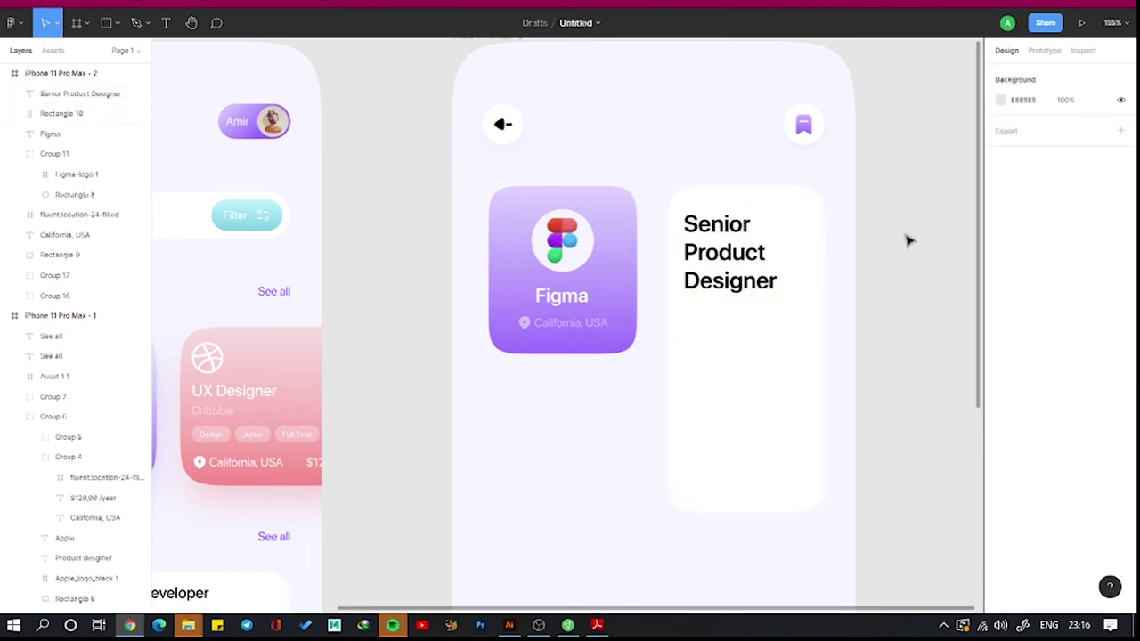
Add a single-line salary text at size 12 under the job title.
key(t)
drag(595, 461, 745, 547)
text(150 - 200 K/year)
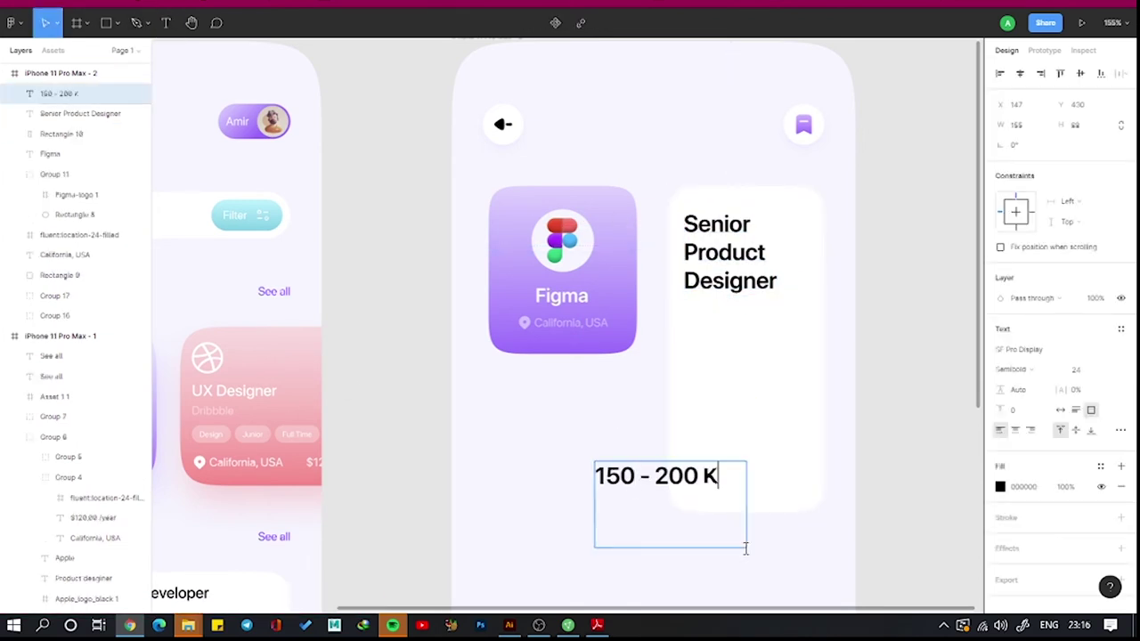
click(1059, 410)
click(1075, 368)
text(12)
key(Return)
mouse_move(640, 478)
mouse_down()
mouse_move(728, 312)
mouse_move(709, 256)
mouse_up()
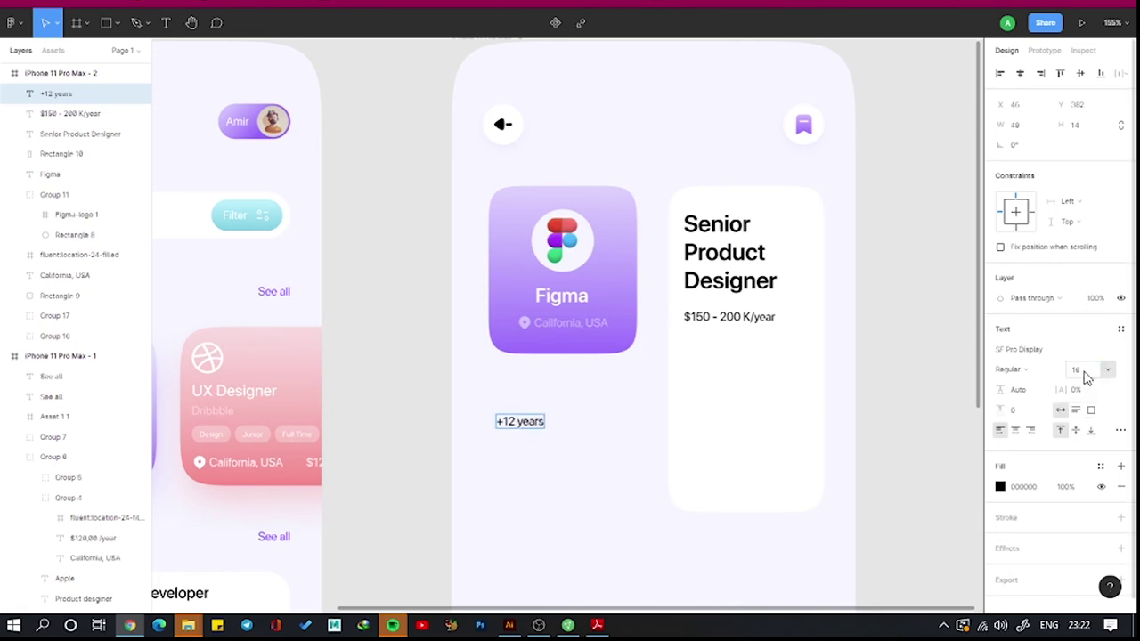
Make '+12 years' Medium and add a 60%-opacity 'Design experience' copy below it, then group both.
click(1055, 368)
click(1055, 383)
alt+drag(540, 429, 541, 463)
text(Design experience)
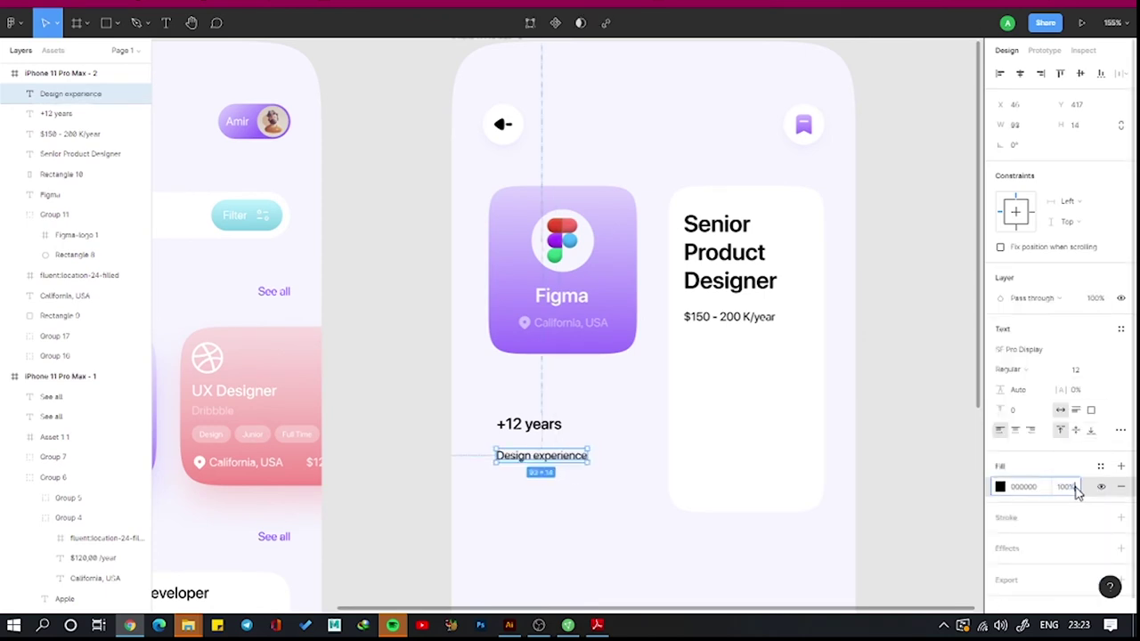
text(60)
key(Return)
key(Up)
key(Up)
key(Up)
shift+click(552, 428)
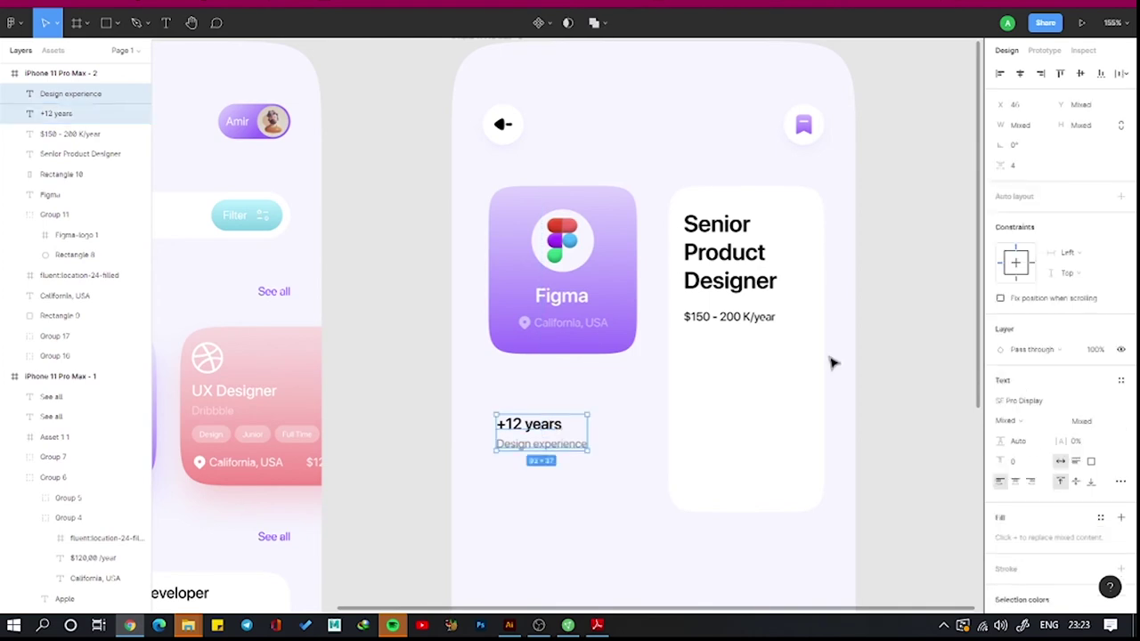
key(ctrl+g)
Draw a 128-wide rectangle under the salary with a light lavender fill.
key(r)
mouse_move(684, 343)
mouse_down()
mouse_move(804, 391)
mouse_move(808, 372)
mouse_up()
scroll(809, 372, up, 5)
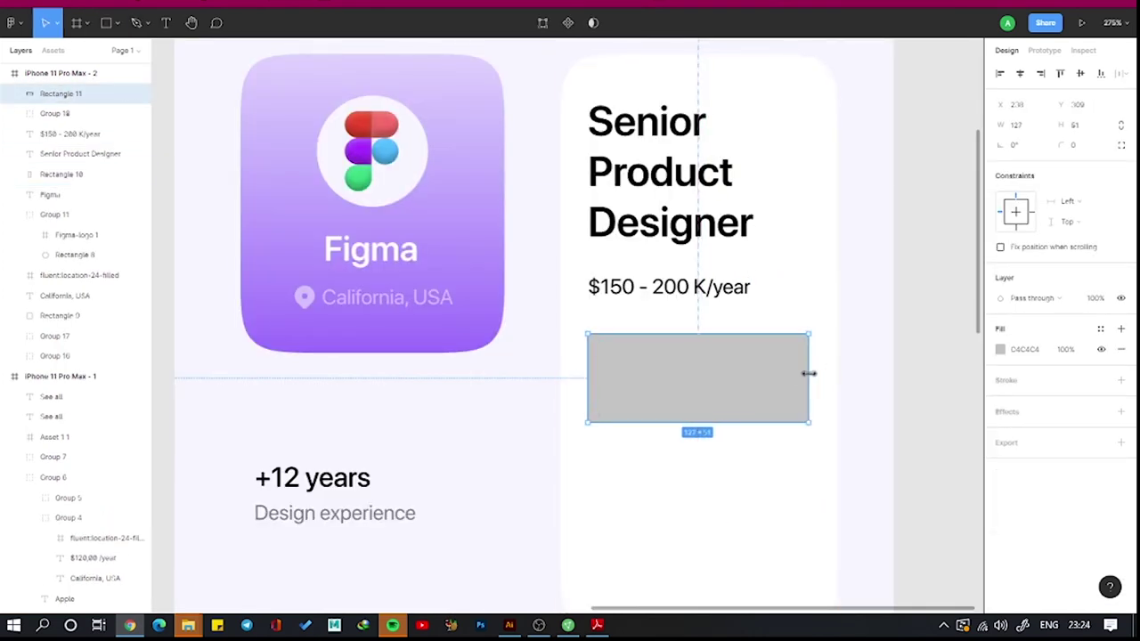
key(Return)
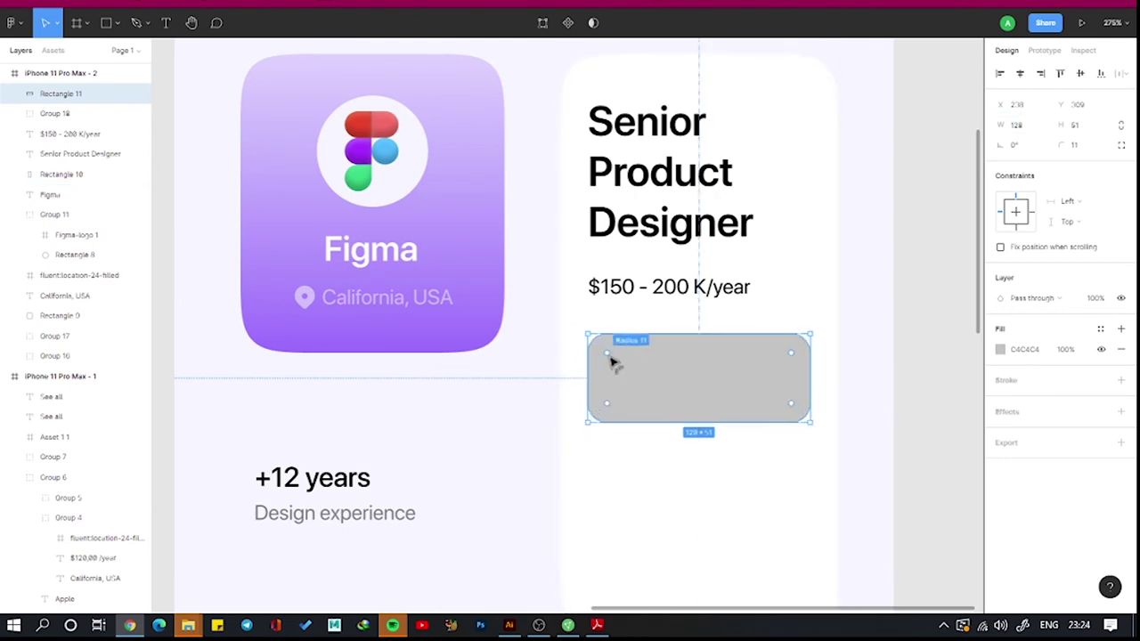
click(1000, 349)
click(920, 166)
scroll(920, 165, down, 2)
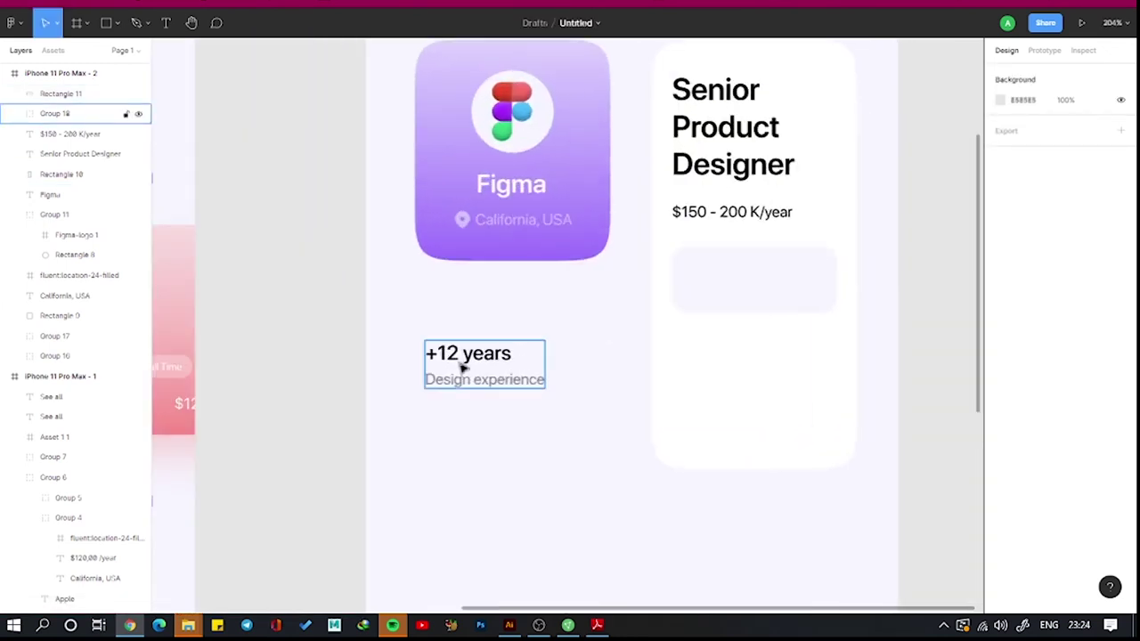
Place the experience text on the lavender box and make the box taller to wrap it.
drag(462, 367, 730, 273)
scroll(712, 258, up, 2)
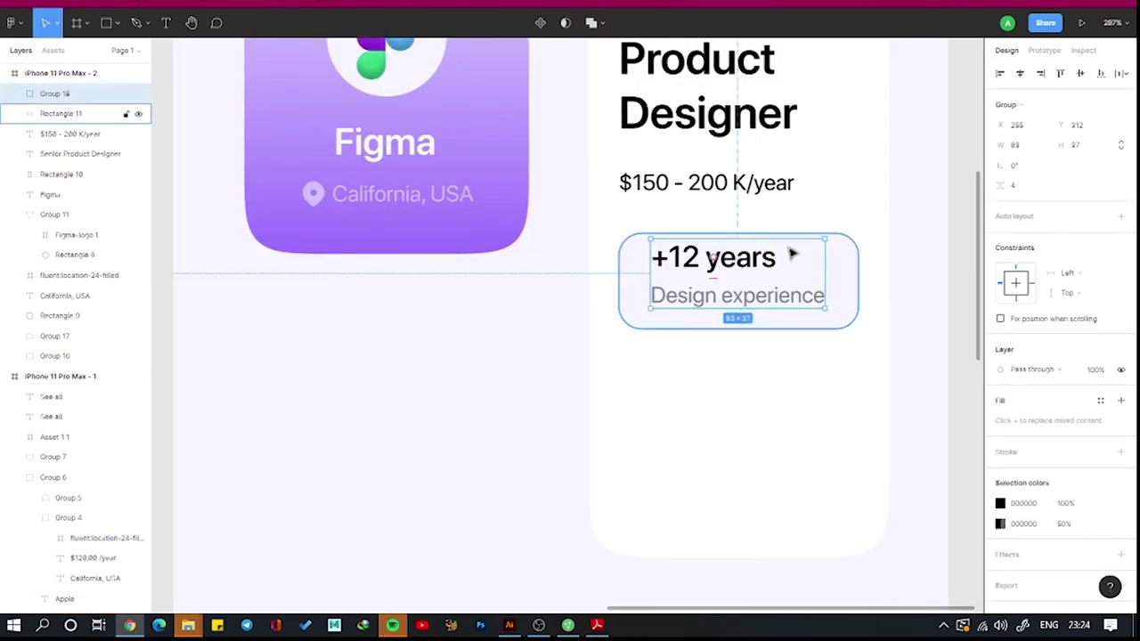
drag(792, 253, 803, 239)
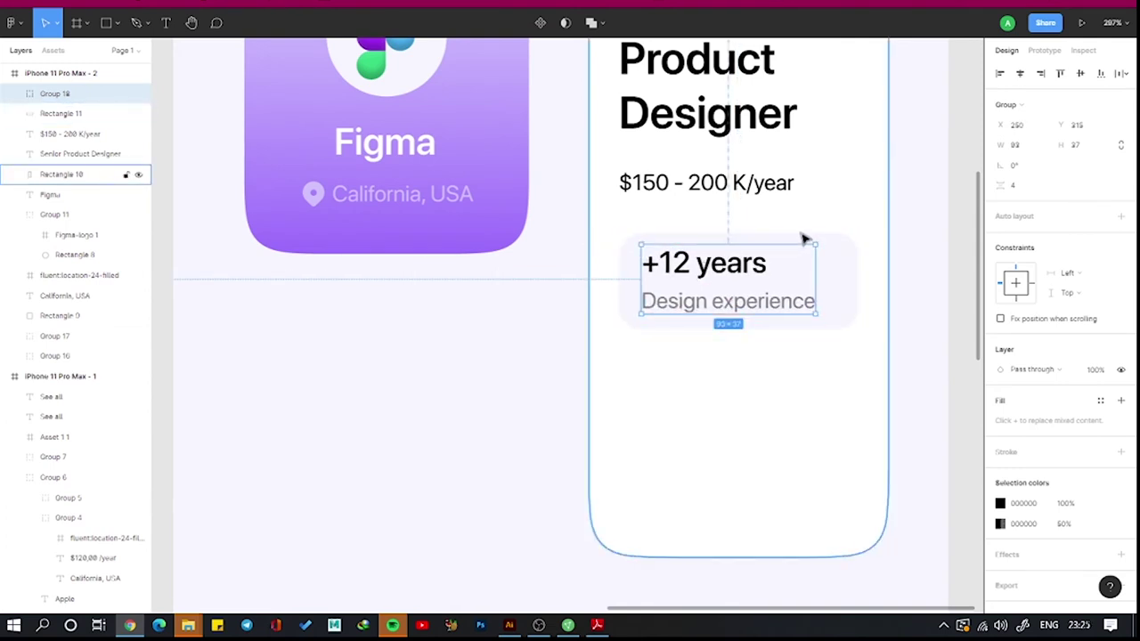
key(Down)
key(Down)
key(Down)
click(735, 328)
drag(735, 333, 729, 337)
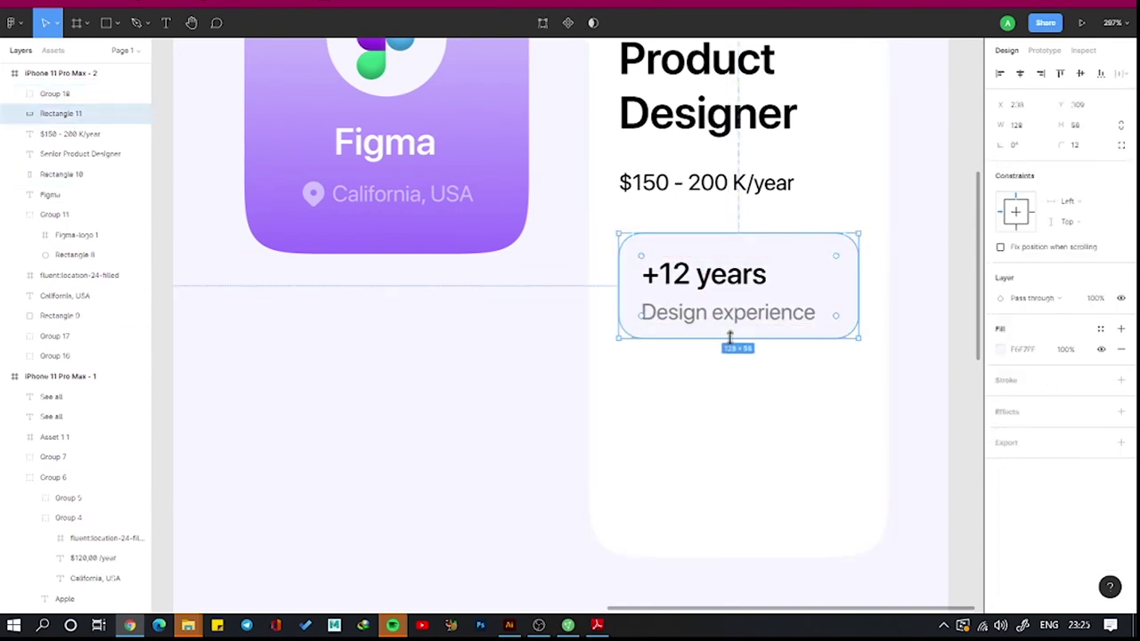
Nudge the experience text up and round the box's corners to 12.
scroll(356, 463, down, 3)
click(406, 495)
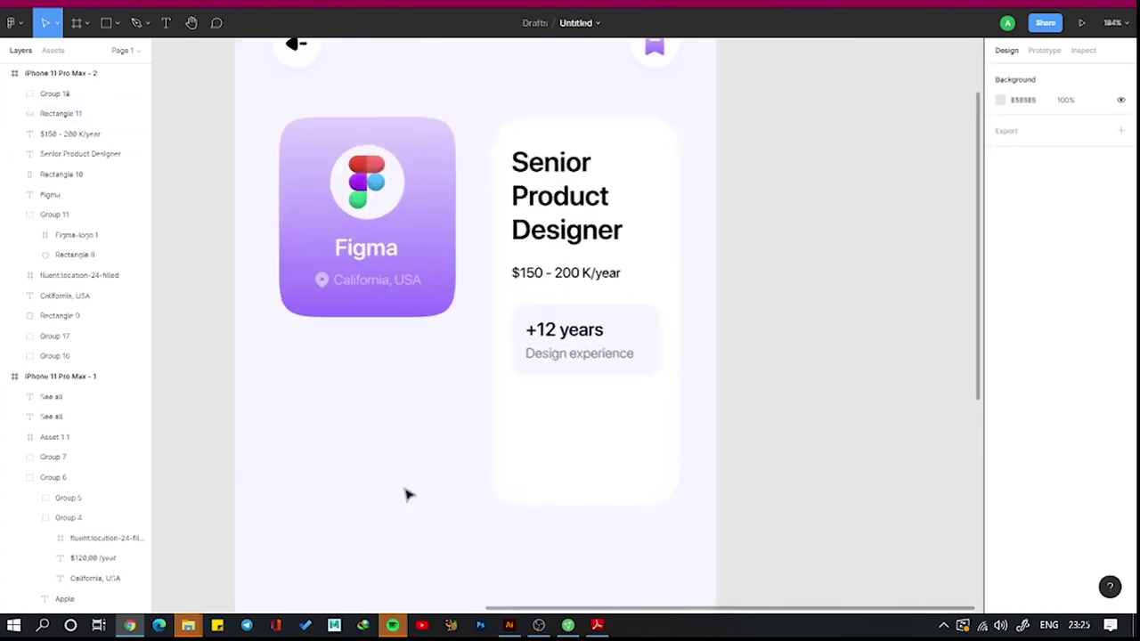
click(587, 333)
key(Up)
key(Up)
key(Up)
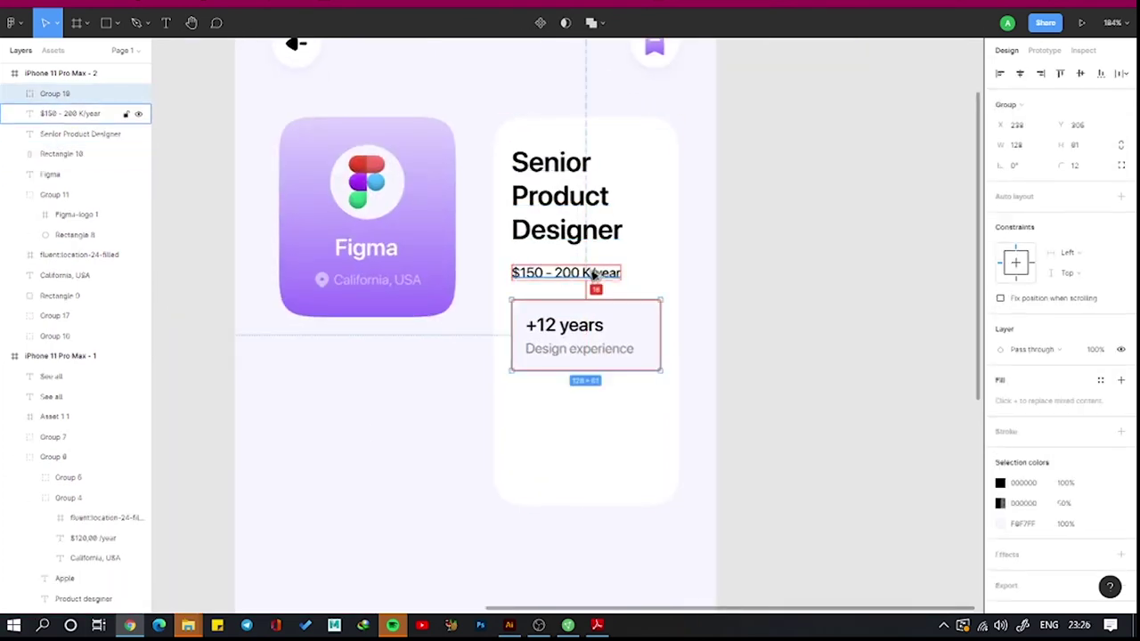
scroll(594, 275, up, 3)
double_click(632, 285)
click(1120, 165)
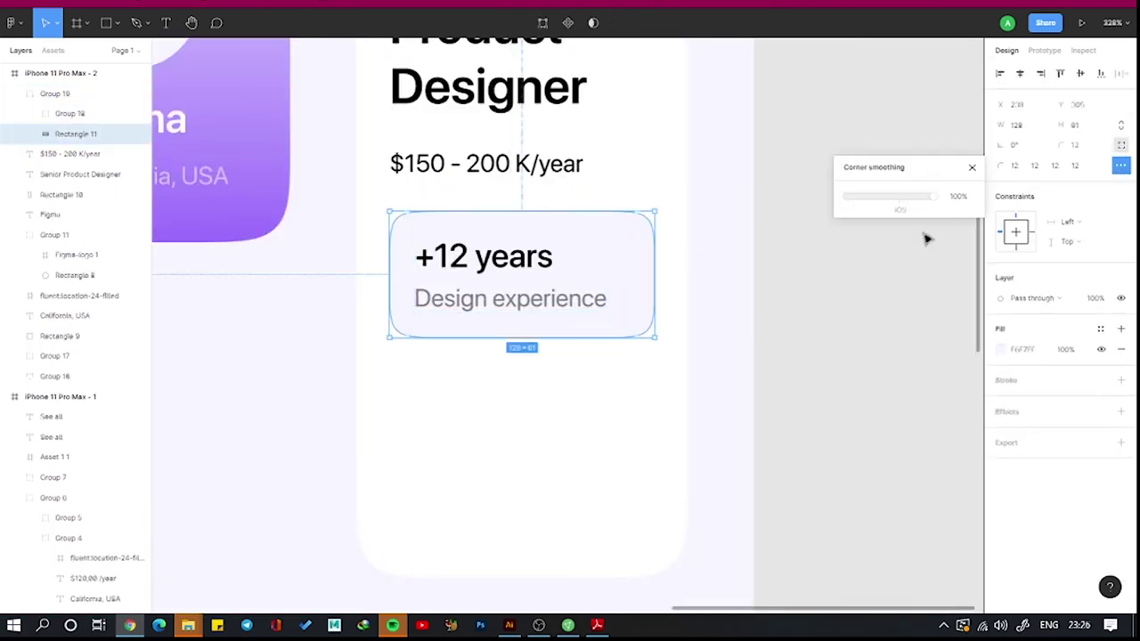
scroll(878, 267, down, 2)
click(877, 267)
Draw a grey rectangle below the card and add a Full Time text label.
key(r)
drag(550, 450, 640, 512)
key(t)
drag(427, 306, 482, 330)
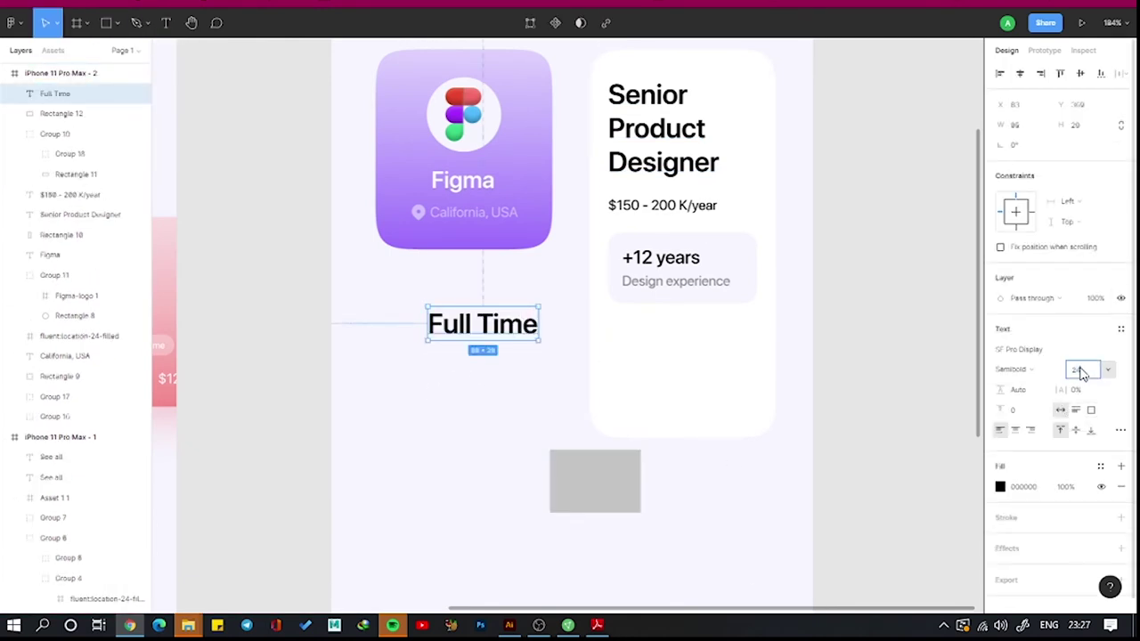
Set the Full Time label to Regular weight at size 10.
text(10)
key(Return)
click(1014, 368)
click(1024, 338)
Insert the Light-style clock icon from the Iconly plugin.
right_click(883, 241)
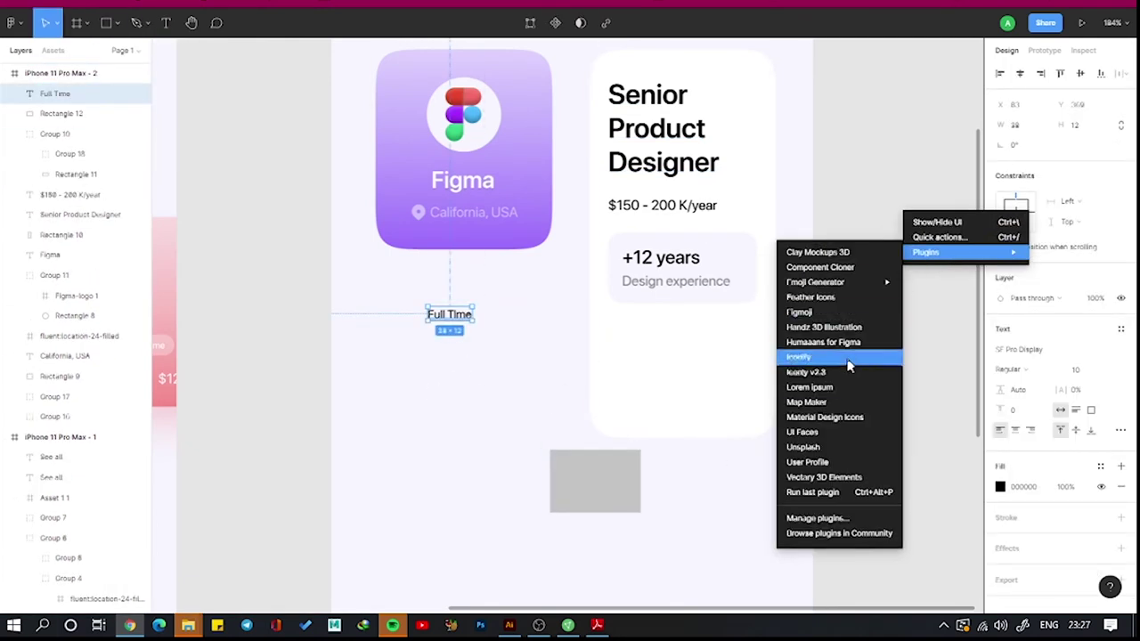
click(847, 371)
click(196, 446)
scroll(279, 331, down, 3)
scroll(276, 341, down, 3)
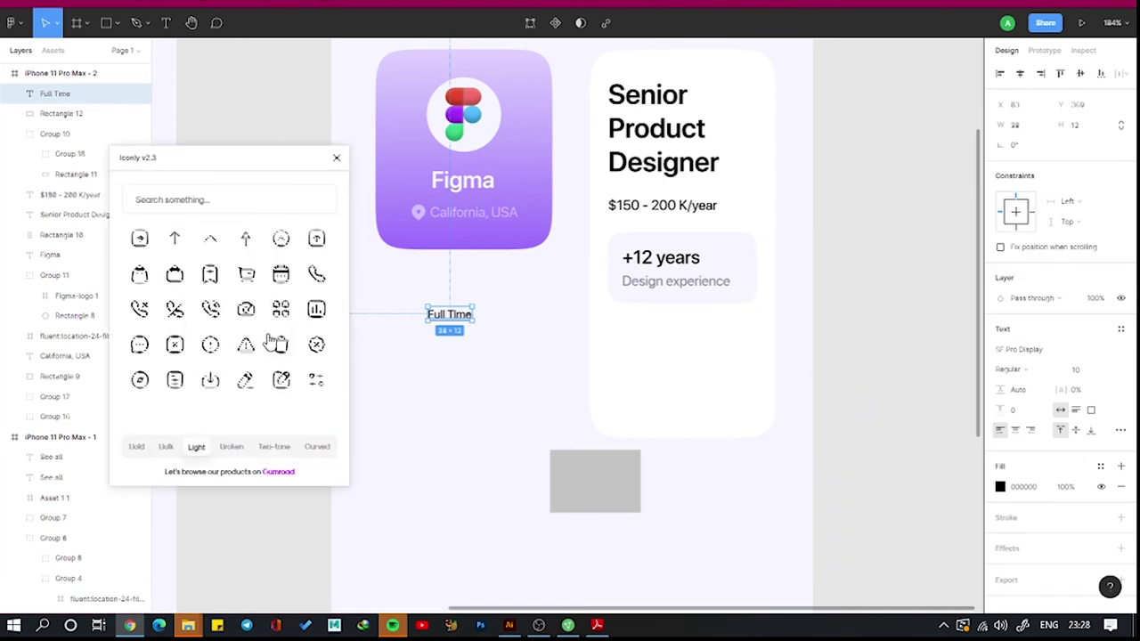
scroll(274, 343, down, 3)
scroll(275, 343, down, 3)
click(160, 199)
text(tim)
click(139, 251)
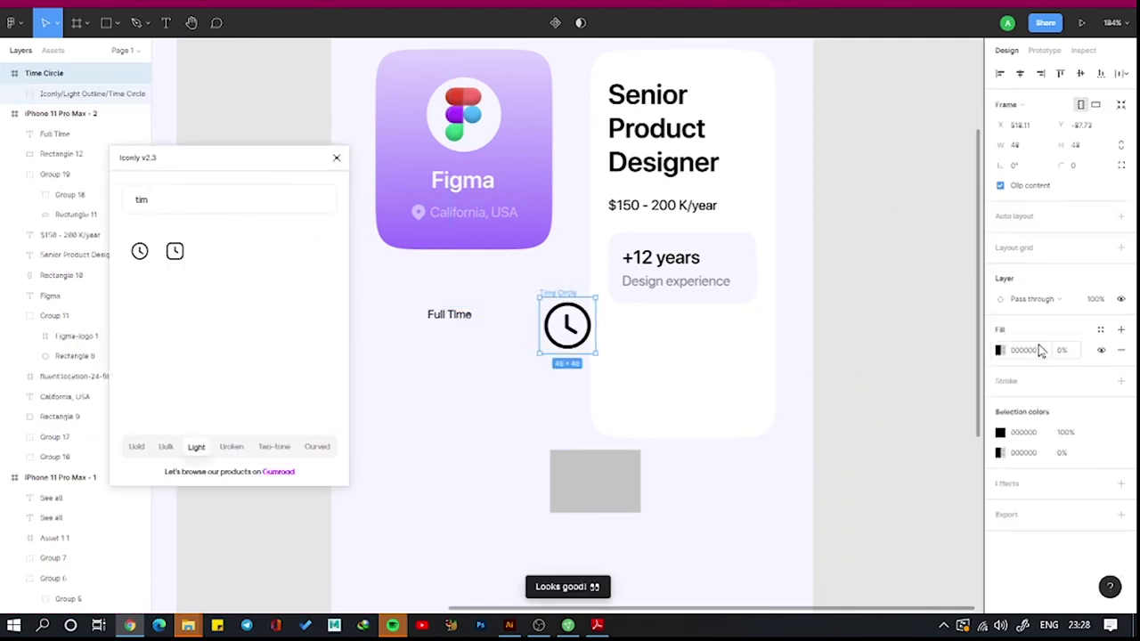
text(12)
Resize the clock to 12×12, colour it A250FF, place it left of Full Time, and group them.
click(999, 453)
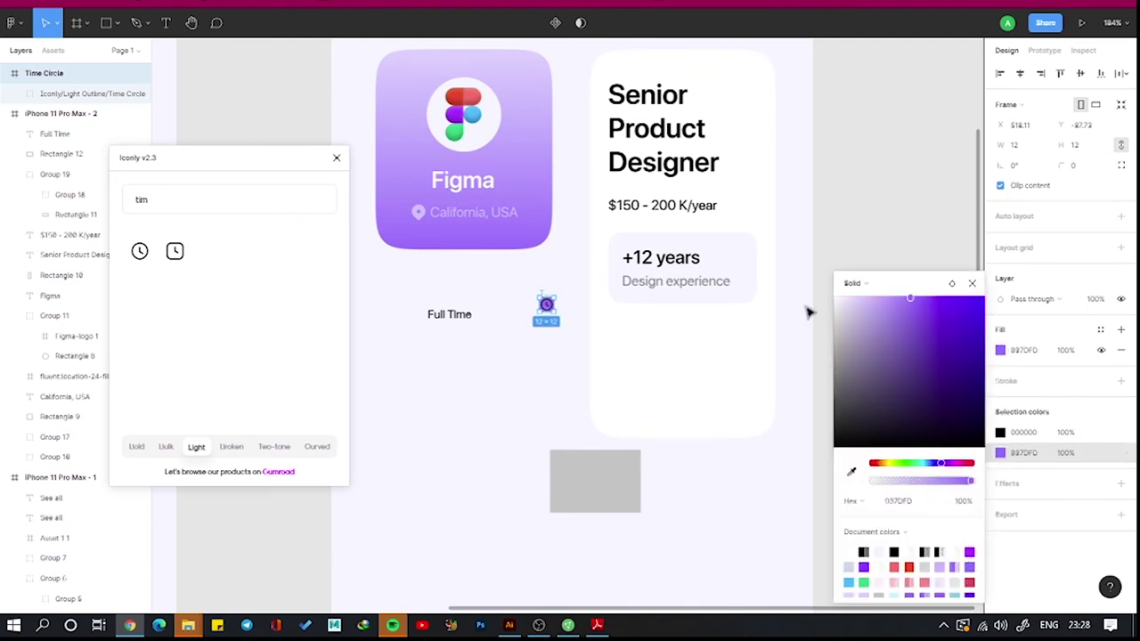
key(Return)
click(969, 552)
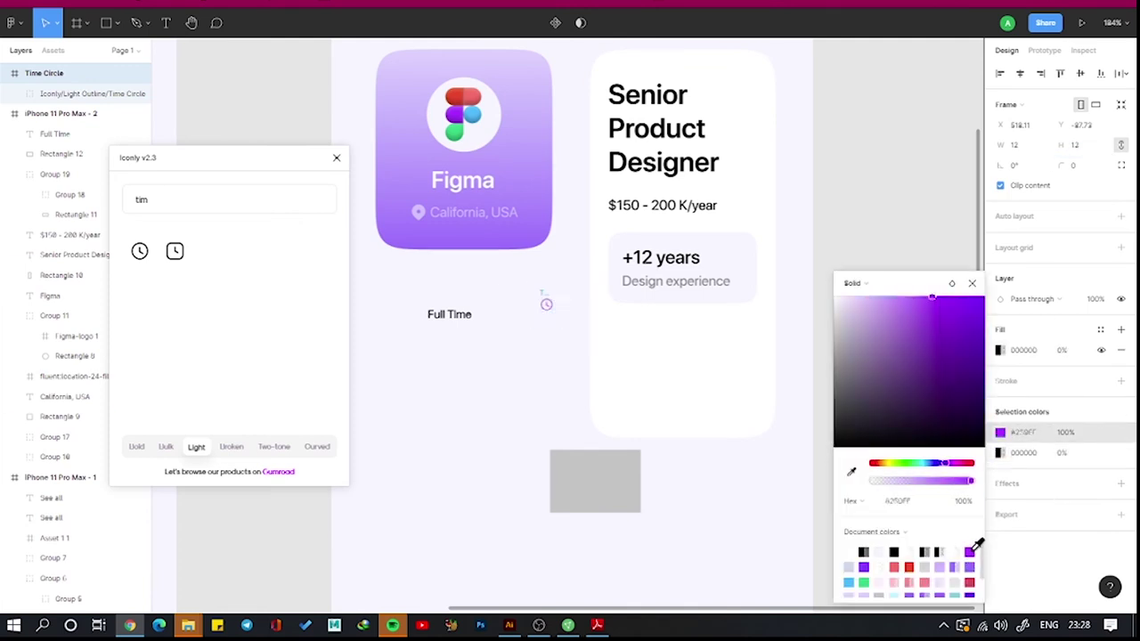
scroll(589, 252, up, 3)
drag(53, 76, 53, 113)
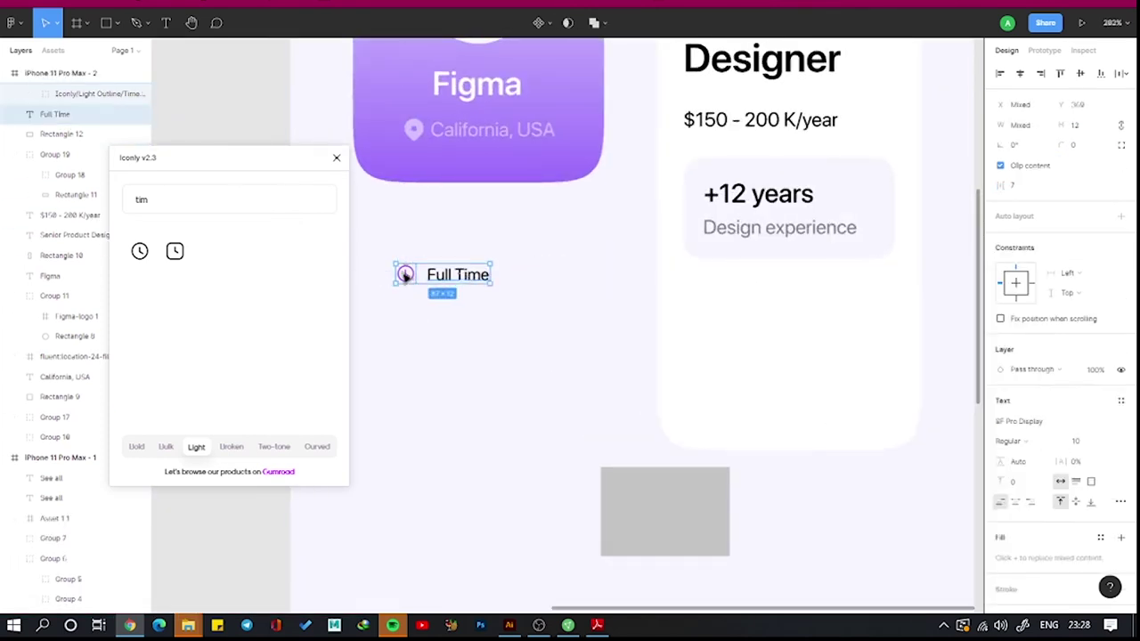
key(ctrl+g)
double_click(436, 281)
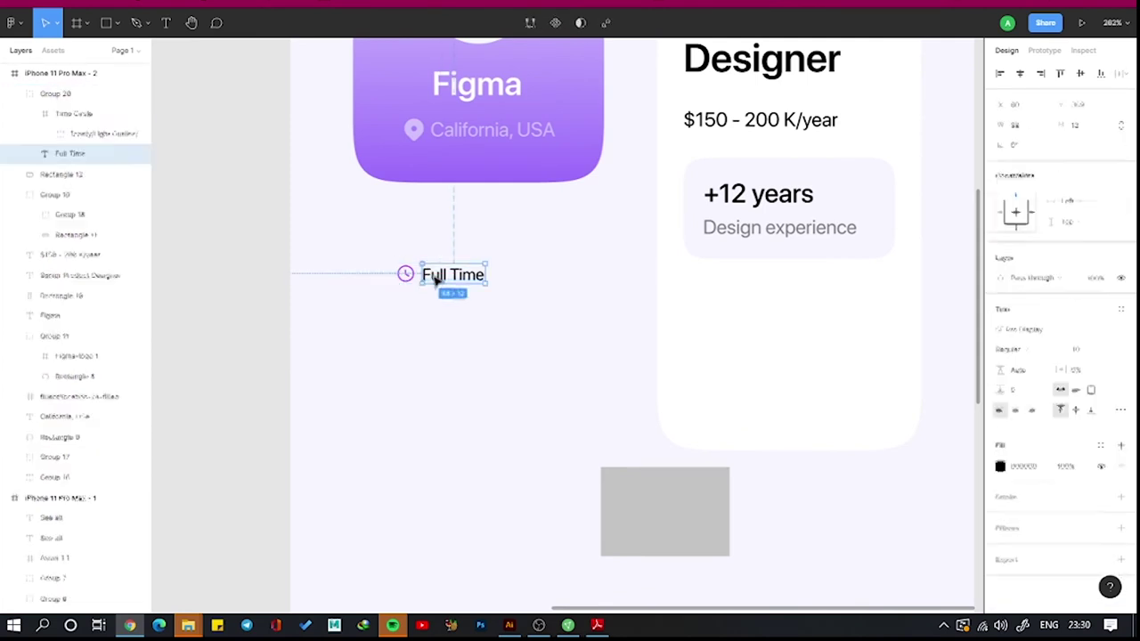
Turn the grey rectangle into a 28-high, radius-14 F8F7FF pill behind Full Time.
mouse_move(649, 507)
mouse_down()
mouse_move(569, 437)
mouse_move(542, 381)
mouse_up()
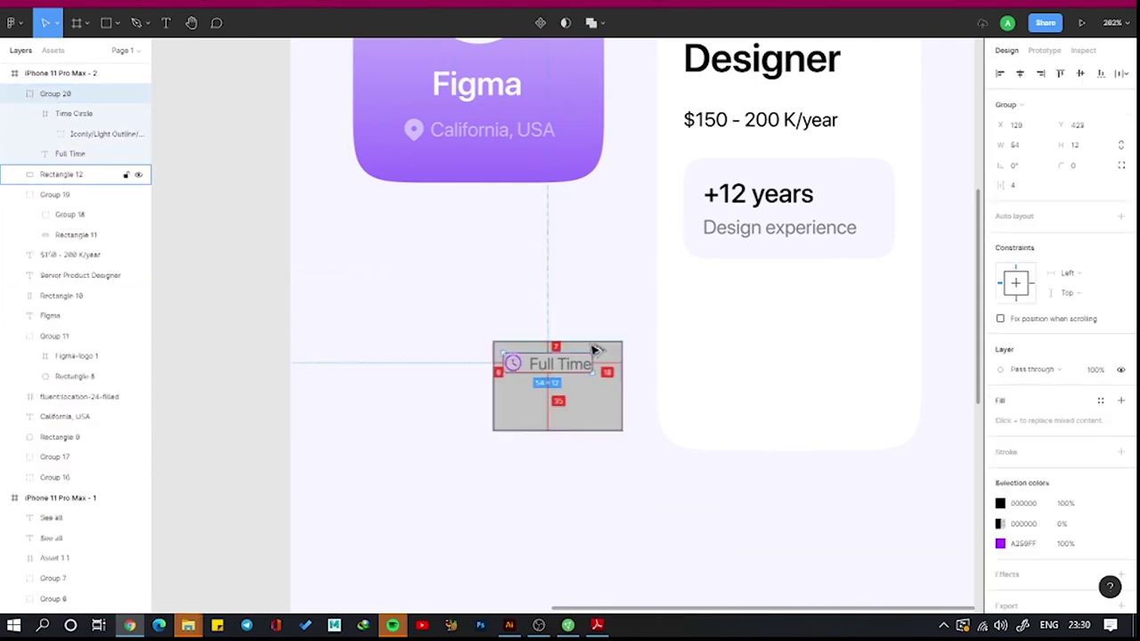
scroll(592, 349, up, 5)
click(432, 400)
drag(433, 400, 407, 400)
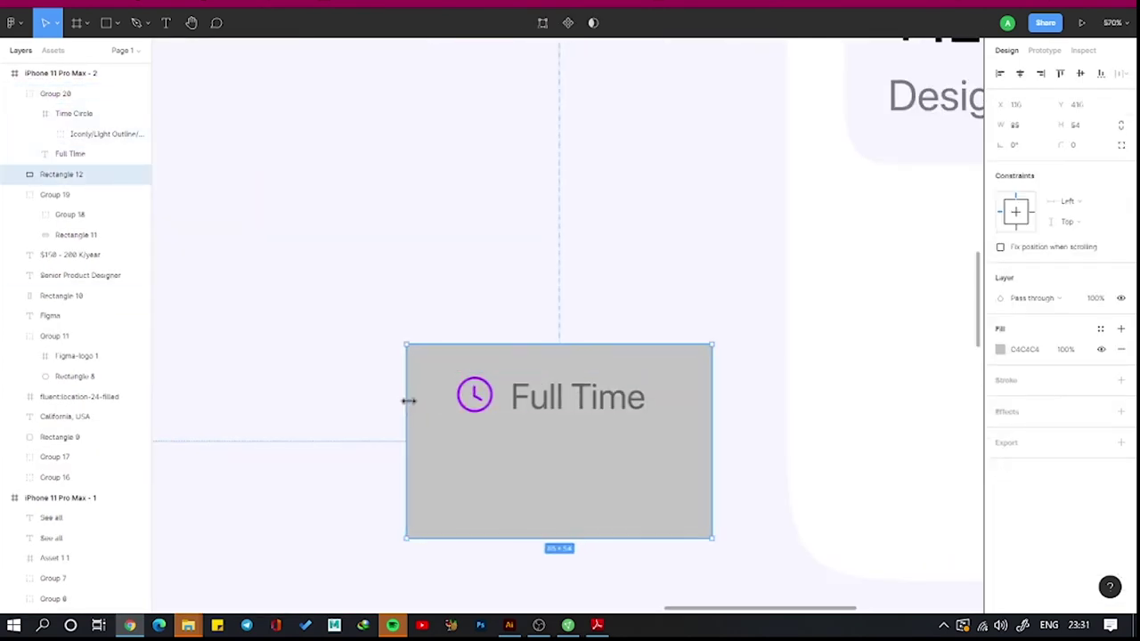
drag(709, 403, 690, 403)
drag(550, 538, 549, 444)
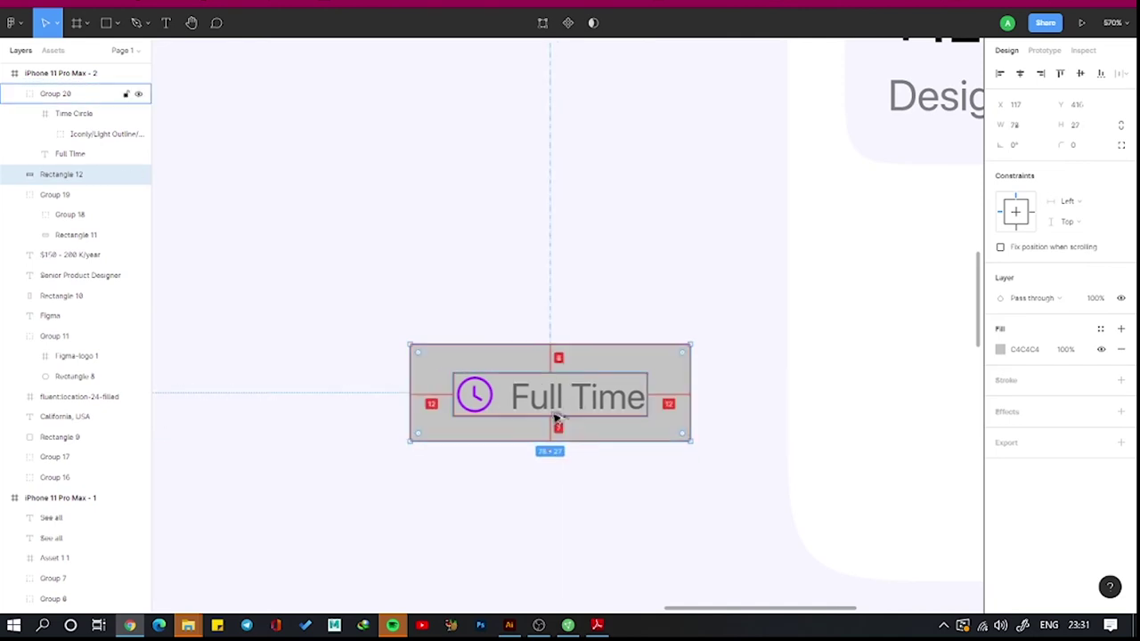
drag(420, 354, 463, 392)
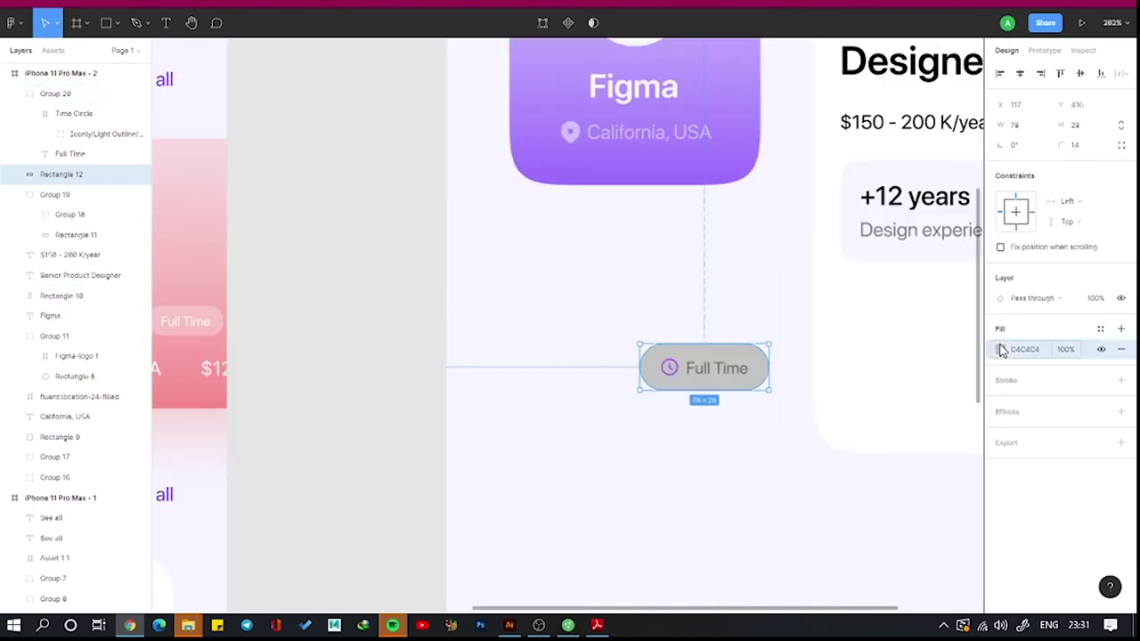
click(1000, 349)
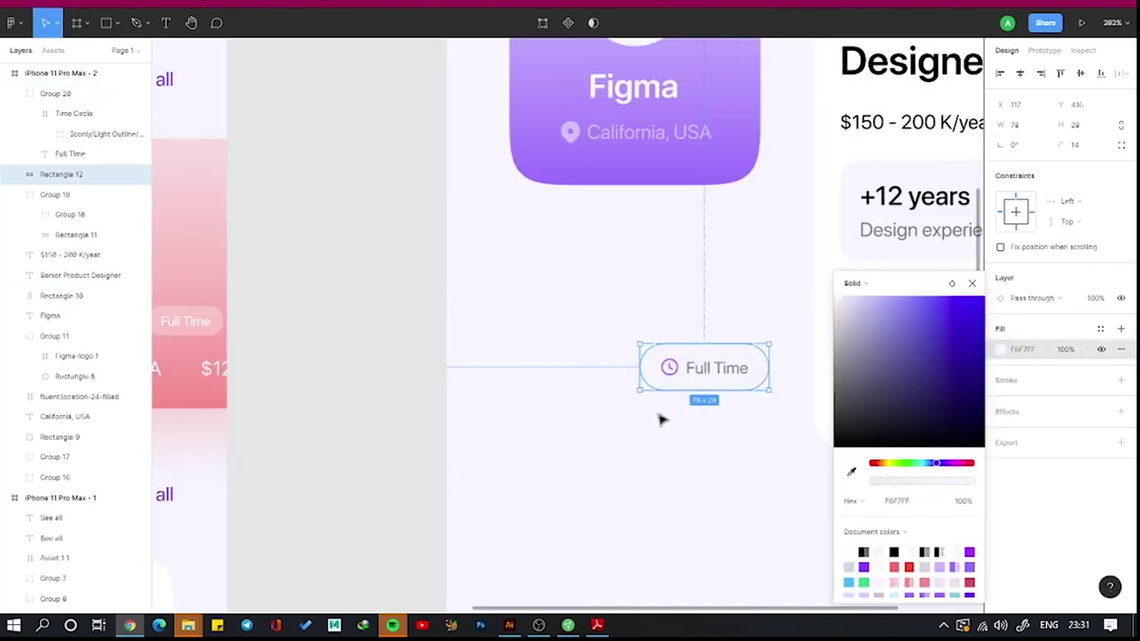
scroll(662, 415, down, 2)
click(663, 375)
drag(580, 362, 738, 302)
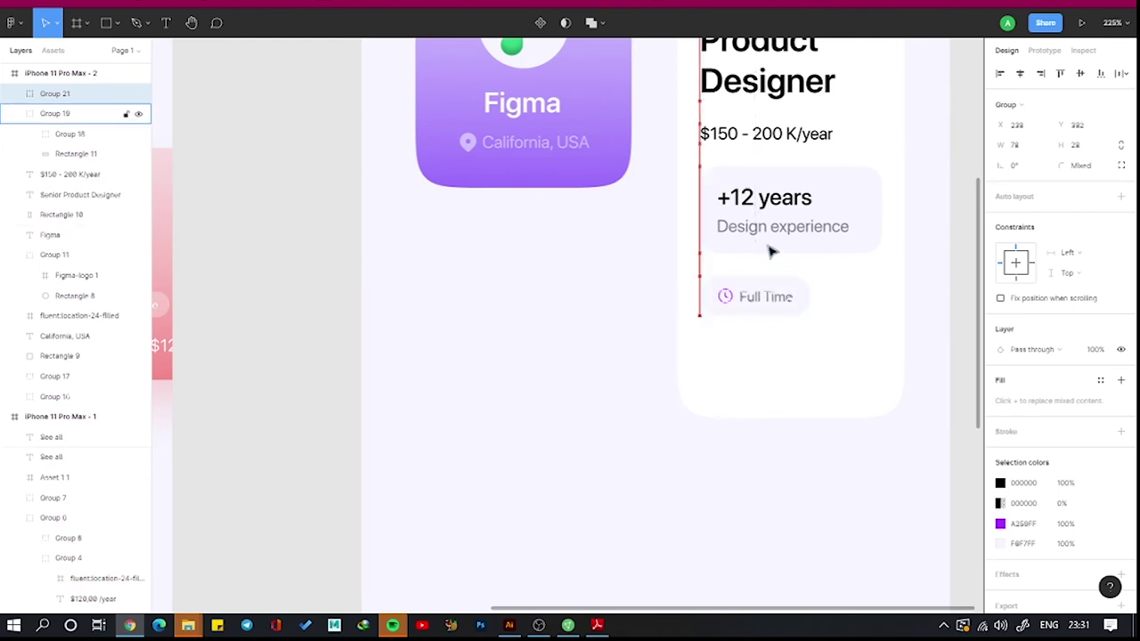
Duplicate the pill, relabel it 'Design' without the clock, and place it beside Full Time.
key(ctrl+d)
scroll(881, 298, up, 2)
double_click(809, 282)
key(Delete)
double_click(855, 282)
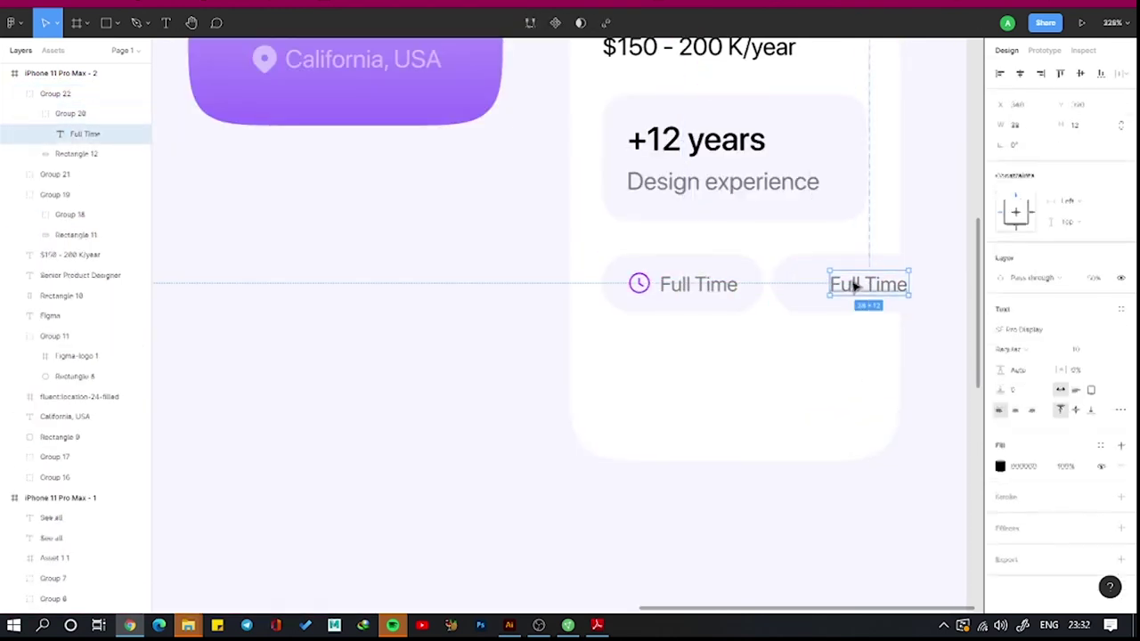
text(Desg)
scroll(886, 273, up, 3)
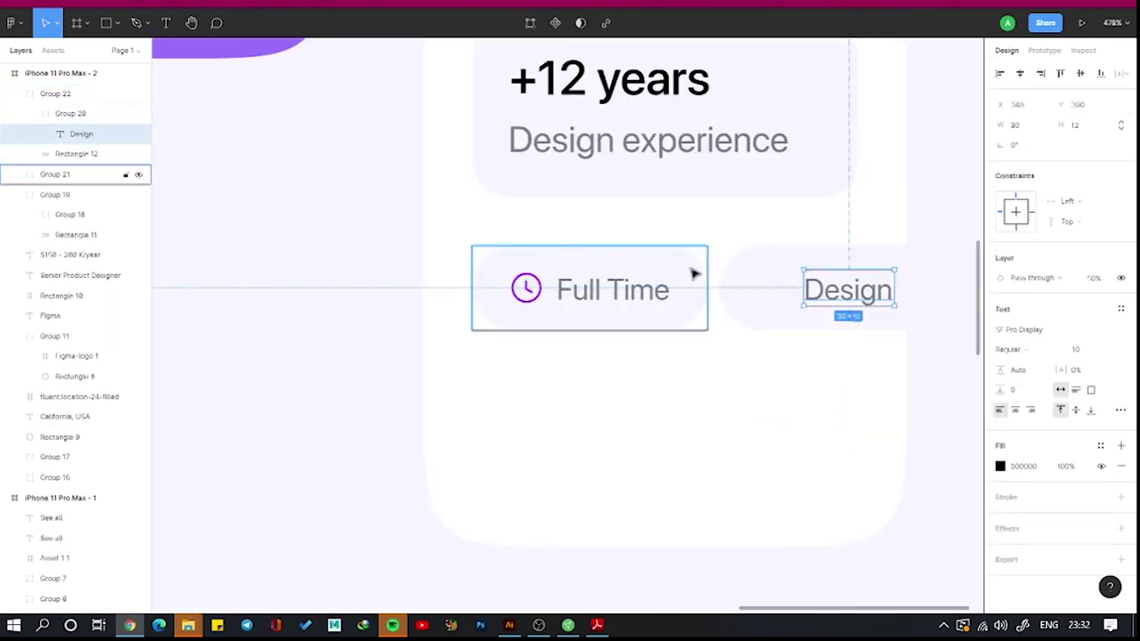
click(860, 292)
click(913, 297)
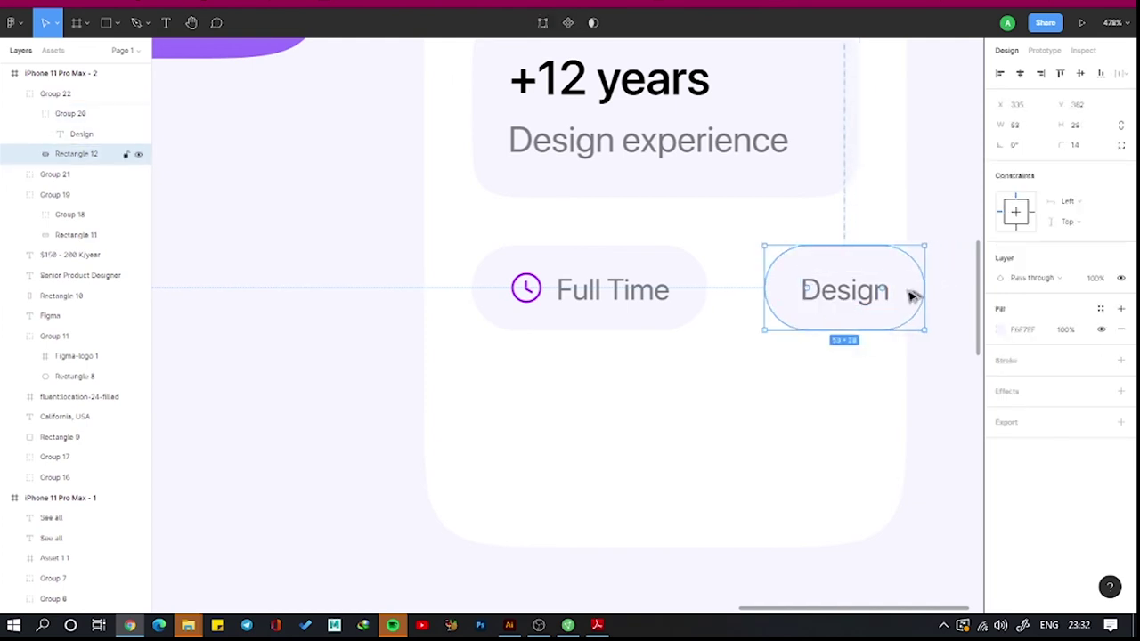
mouse_move(845, 285)
mouse_down()
mouse_move(794, 284)
mouse_move(564, 352)
mouse_up()
scroll(623, 294, down, 5)
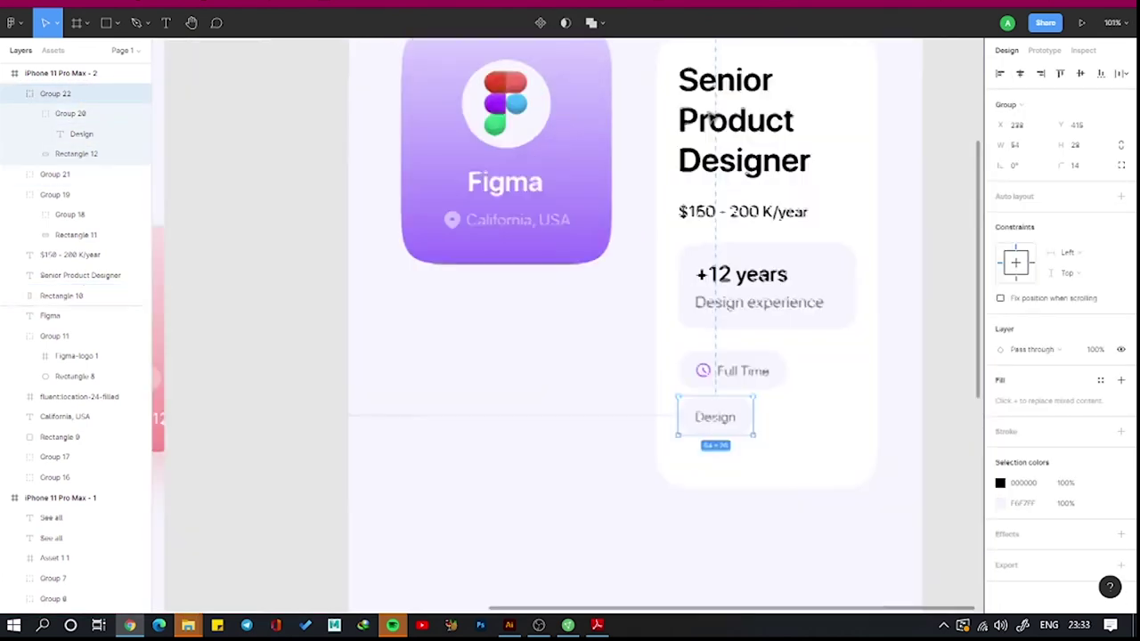
scroll(634, 133, up, 2)
Resize the white job card and align its contents so it ends just below the pills.
click(634, 134)
drag(634, 134, 641, 133)
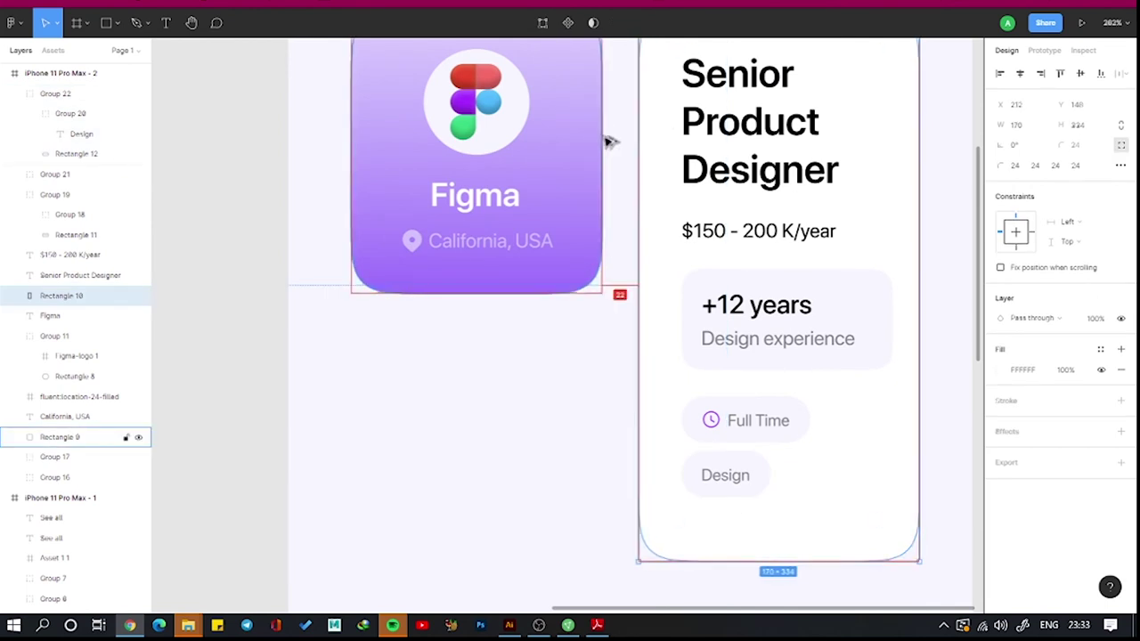
click(756, 125)
drag(668, 214, 655, 214)
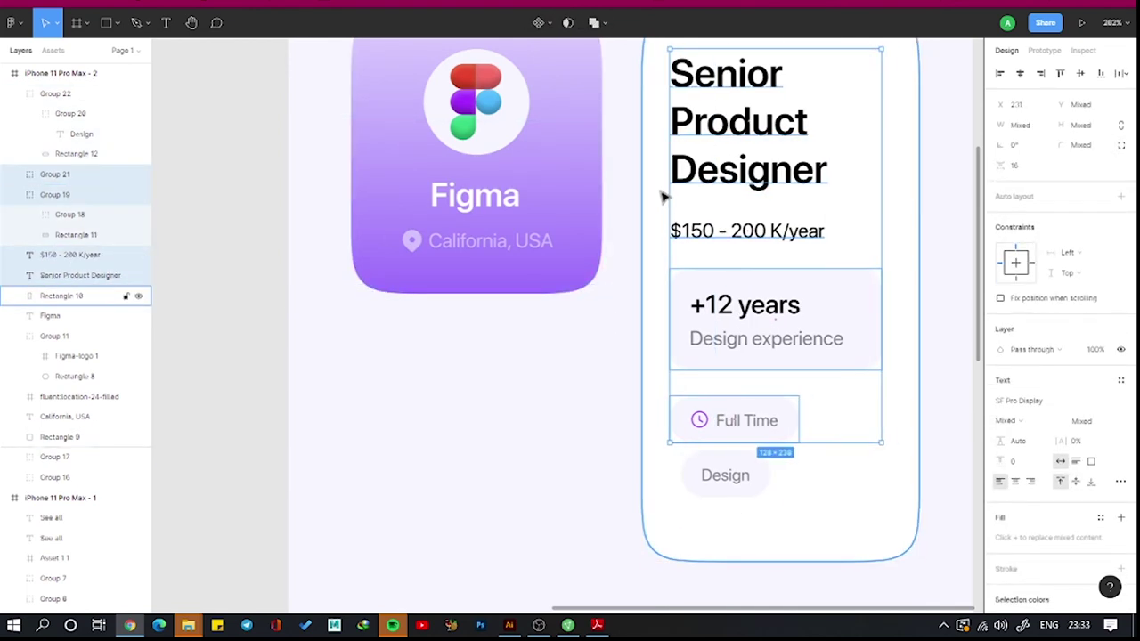
key(Escape)
drag(765, 481, 886, 428)
click(860, 539)
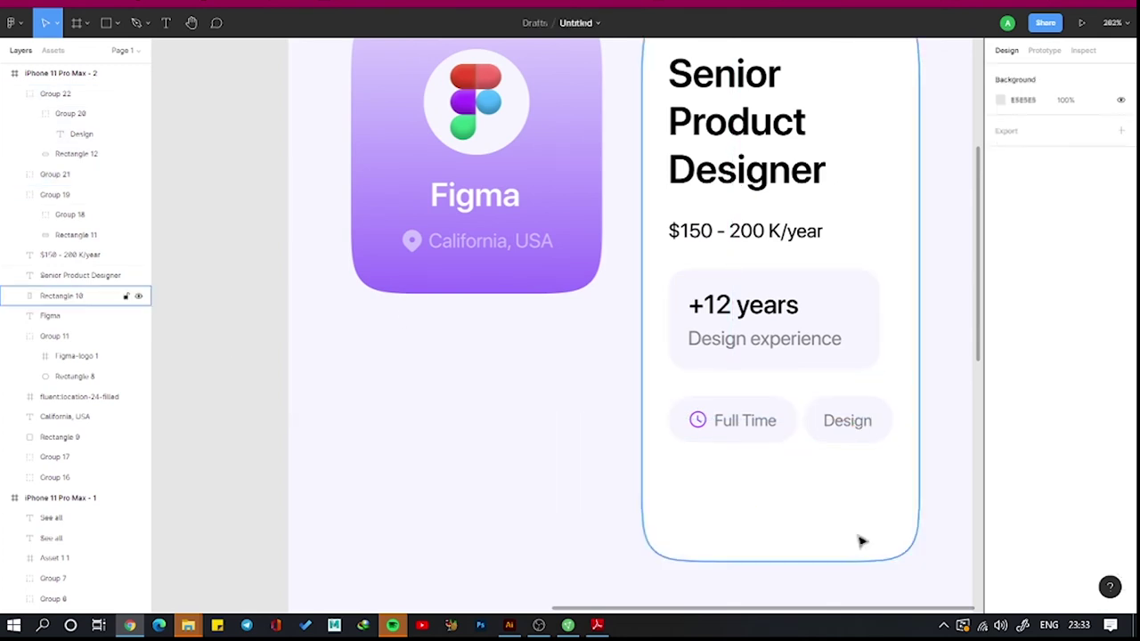
drag(854, 561, 761, 481)
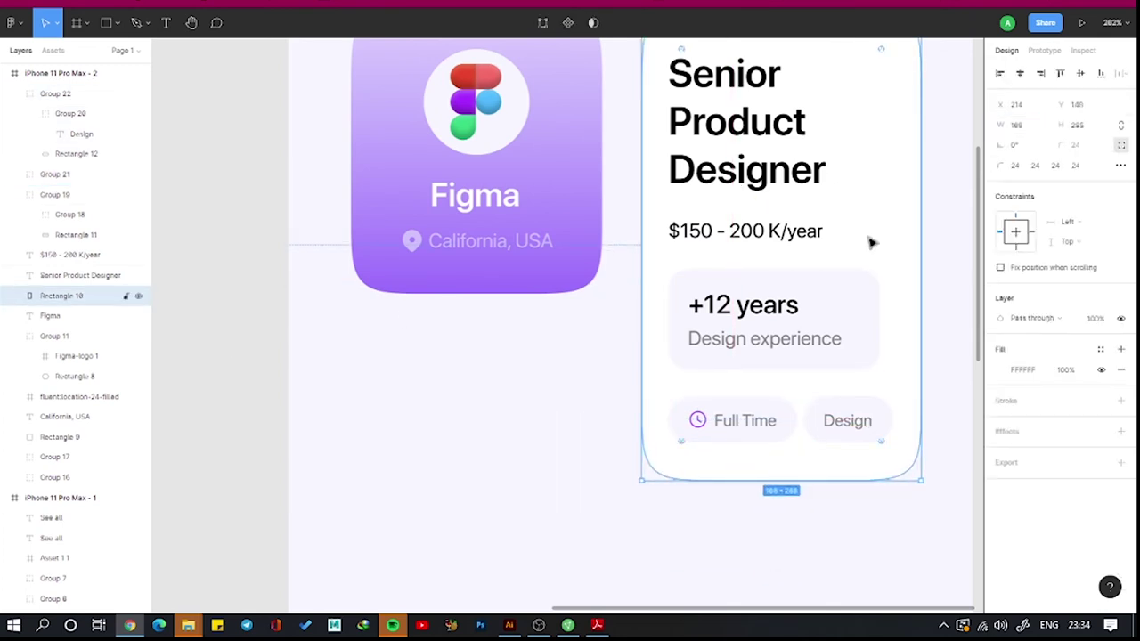
click(1093, 124)
scroll(903, 357, down, 3)
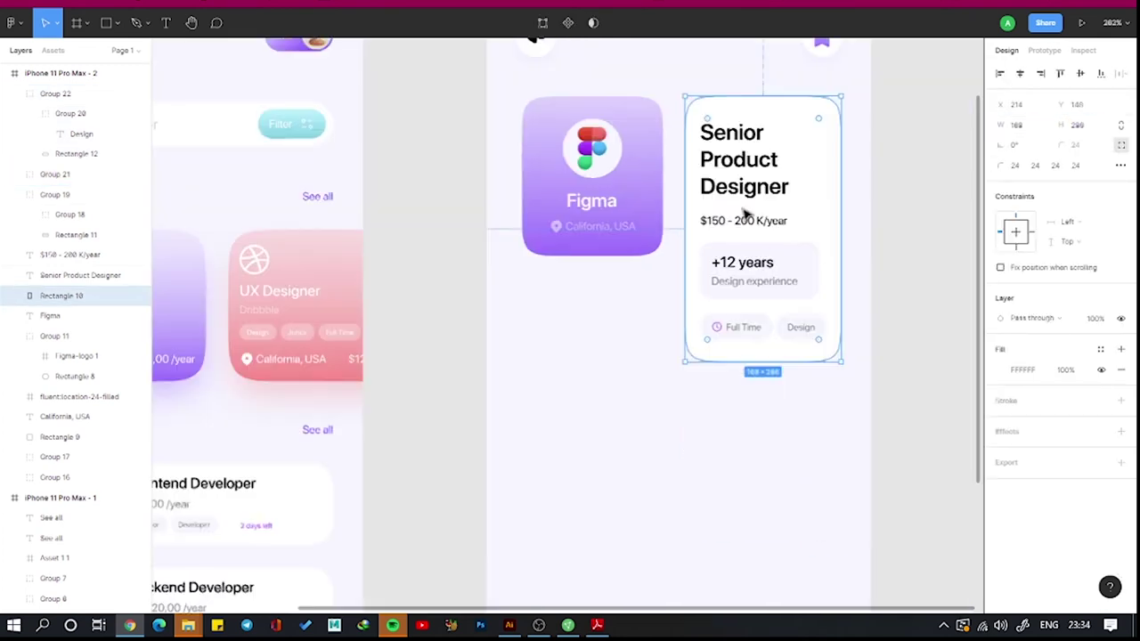
click(903, 356)
Paste the map image under the Figma company card and group the card's logo and text layers.
scroll(555, 116, down, 3)
key(ctrl+v)
scroll(534, 265, up, 5)
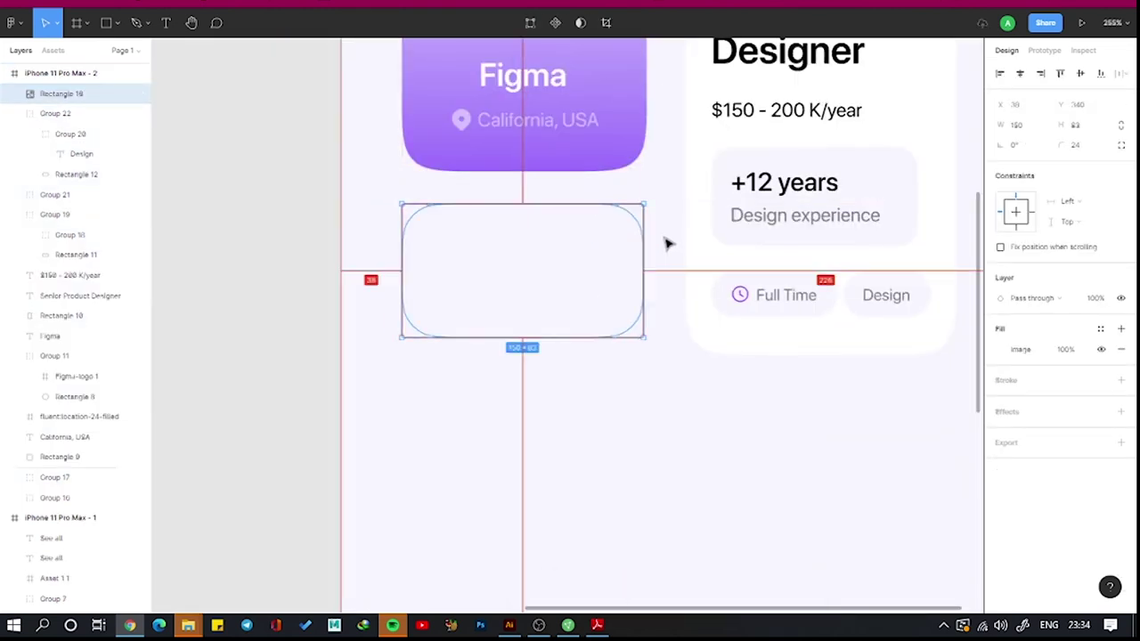
drag(401, 258, 410, 258)
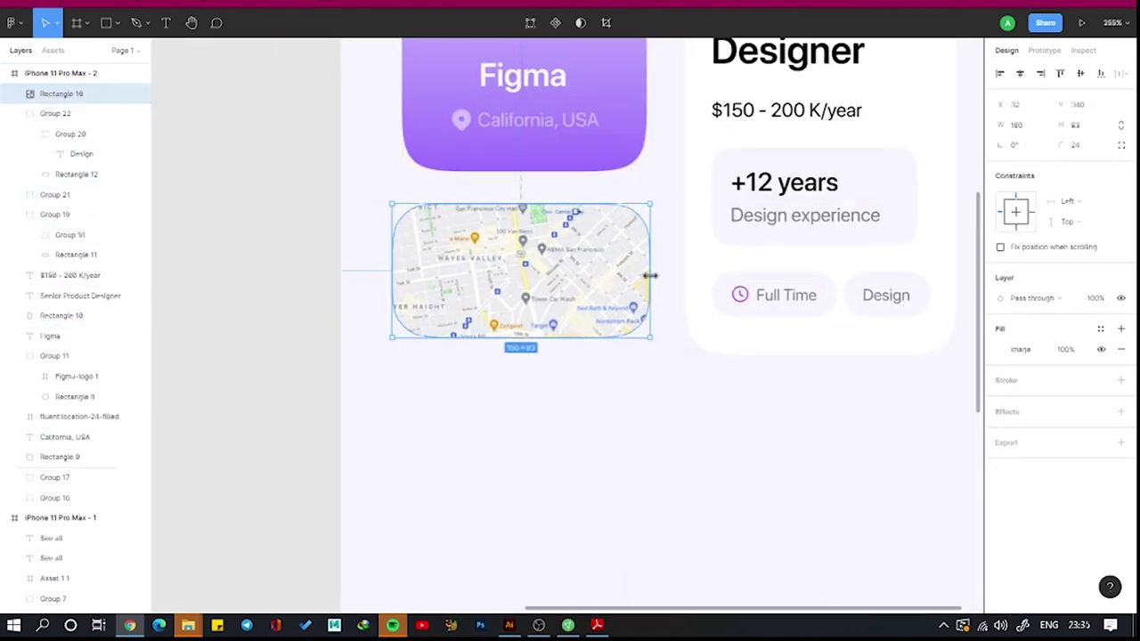
scroll(534, 267, down, 3)
click(623, 134)
scroll(578, 142, up, 2)
shift+click(629, 201)
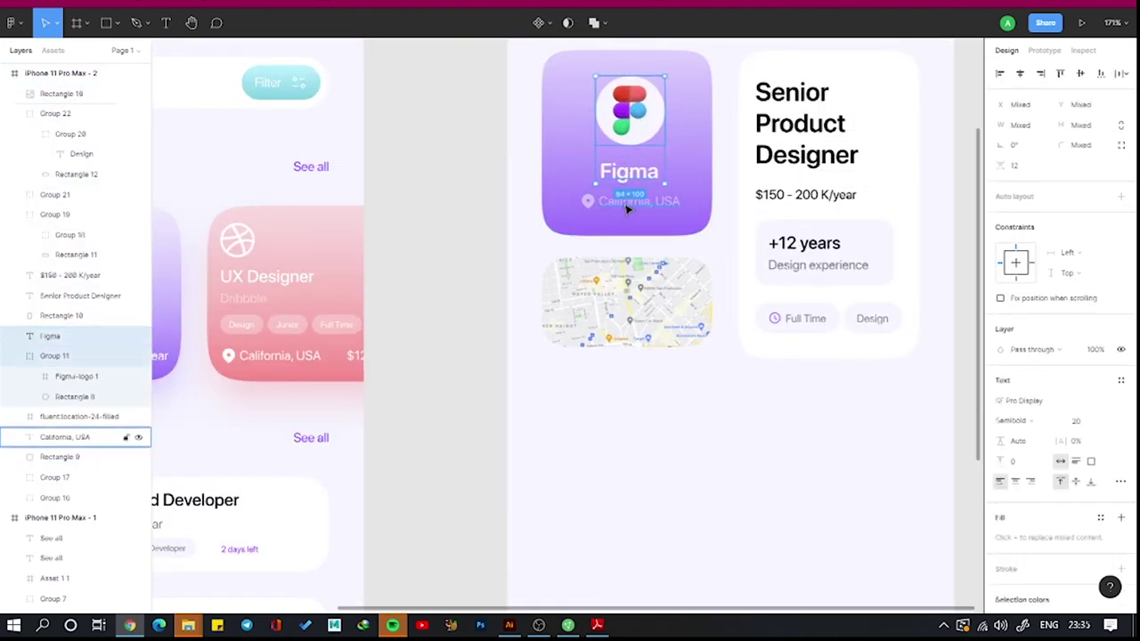
shift+click(628, 171)
key(ctrl+g)
click(526, 463)
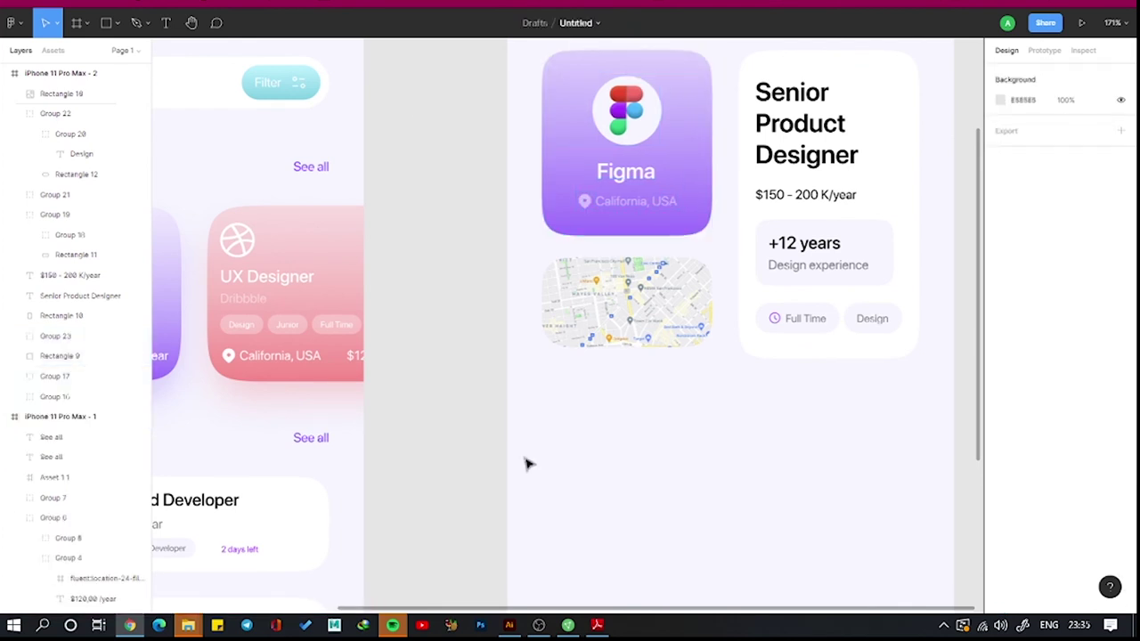
Add the Description label, duplicate it for Requirment, About and Reviews, and grey the others.
key(t)
drag(586, 415, 678, 484)
text(Description)
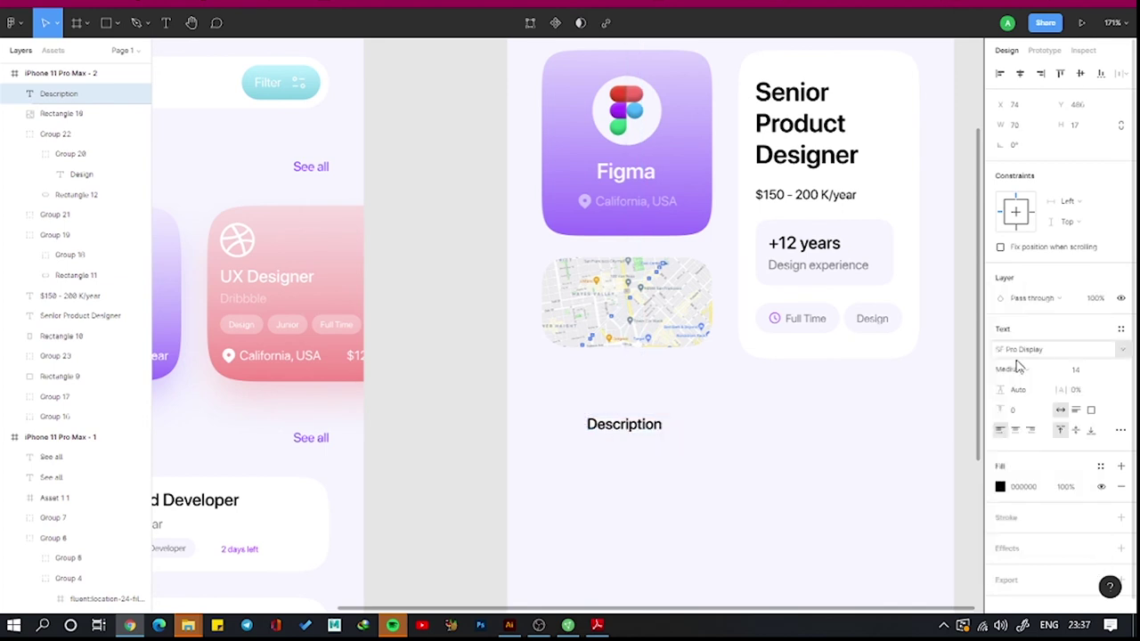
mouse_move(623, 425)
mouse_down()
mouse_move(634, 463)
mouse_move(617, 503)
mouse_up()
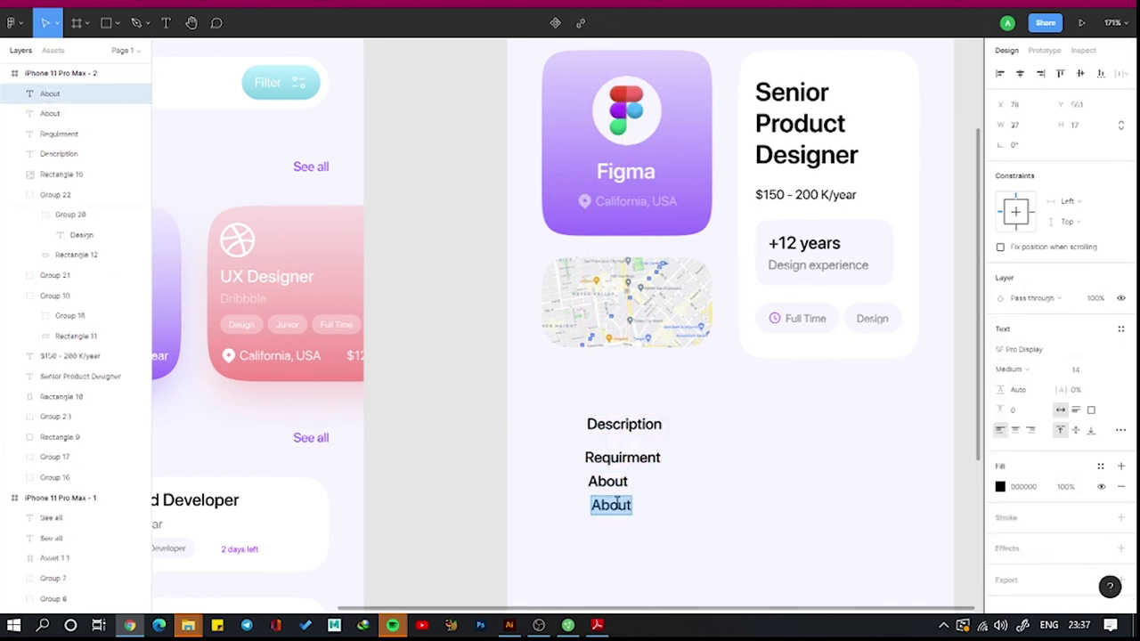
shift+click(621, 426)
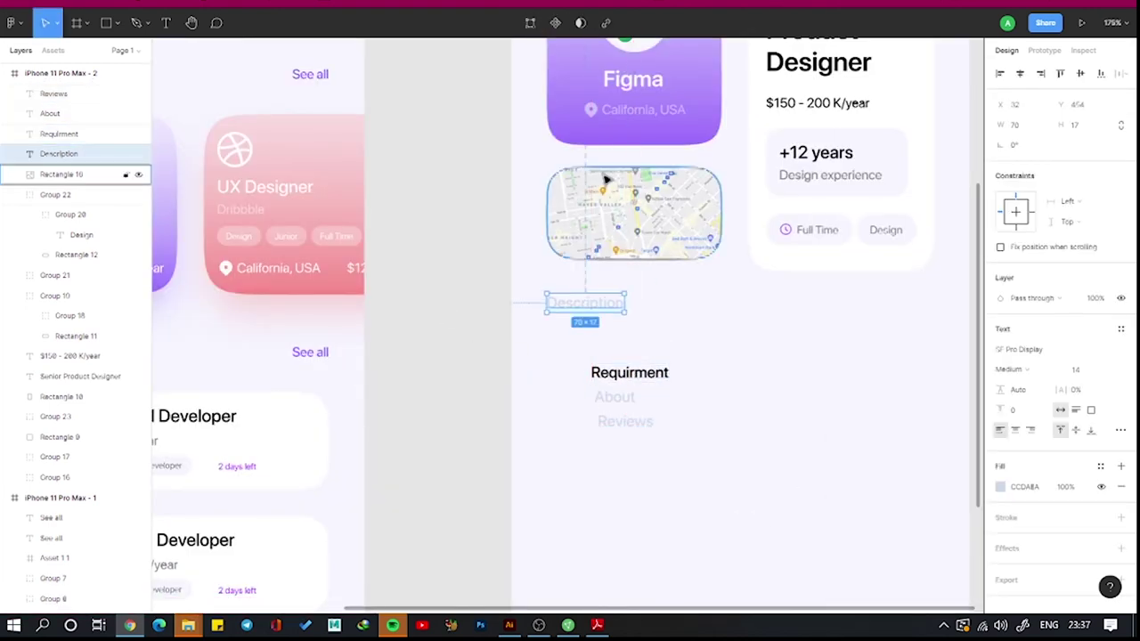
Reposition the map below the company card and adjust the card's height and gradient fill.
drag(634, 214, 666, 256)
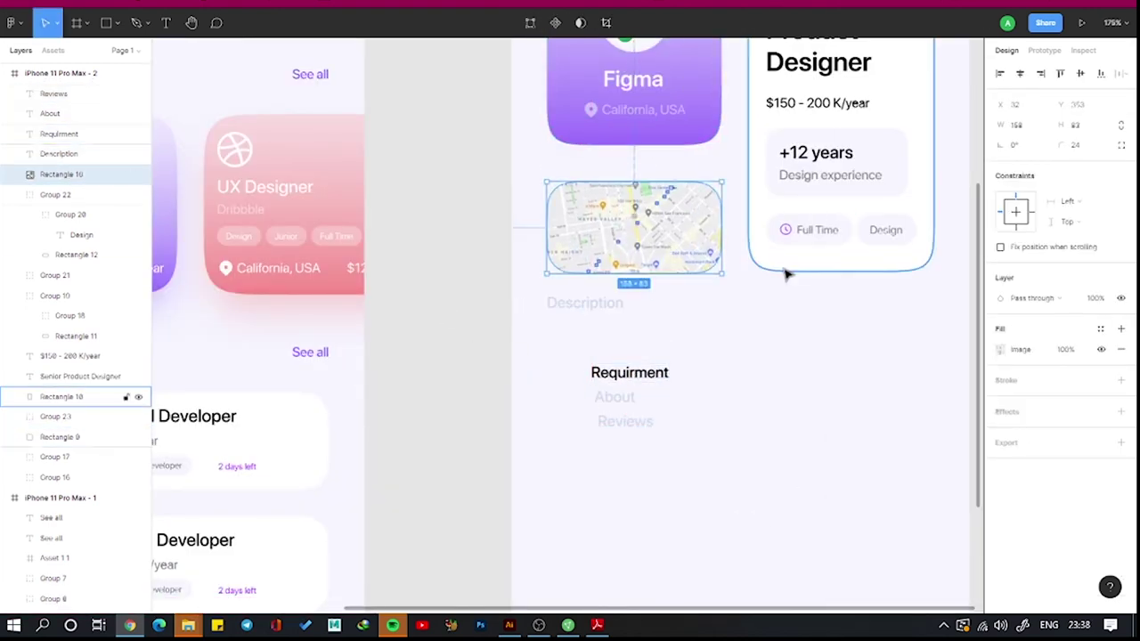
click(634, 107)
scroll(643, 192, down, 2)
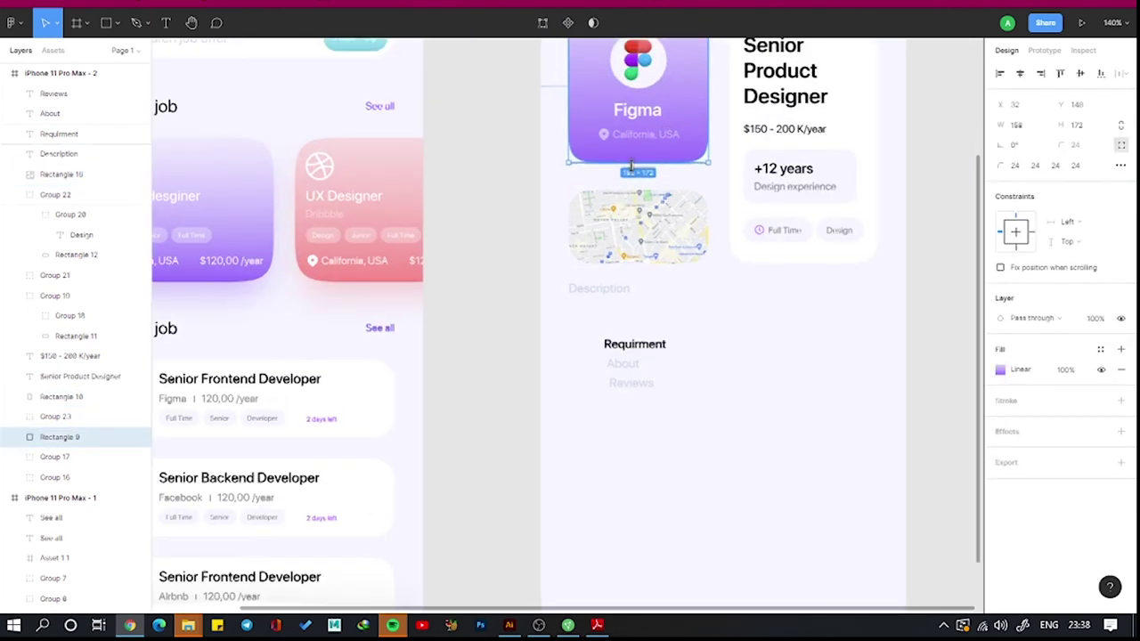
drag(641, 162, 642, 169)
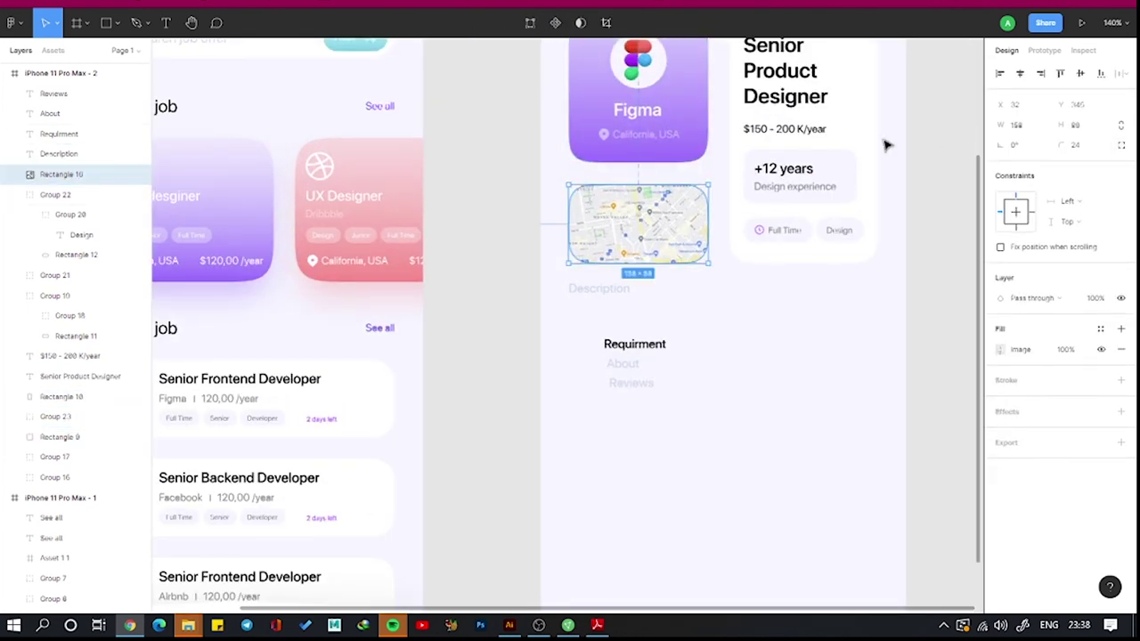
key(ctrl+z)
key(ctrl+v)
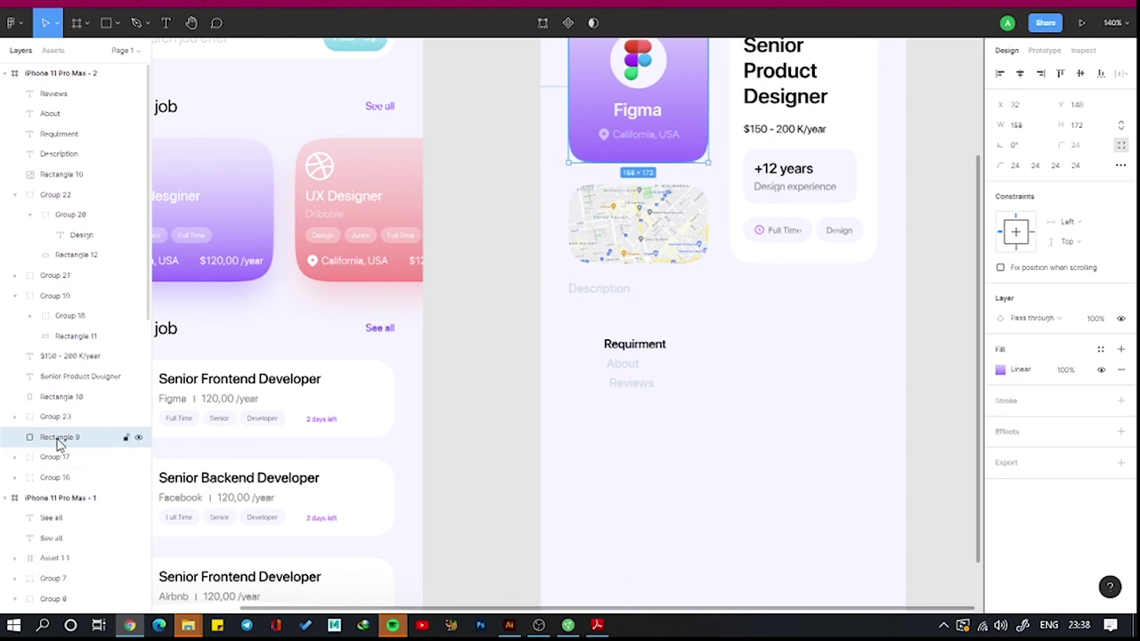
click(1000, 368)
Give the company card (Rectangle 9) a drop shadow with spread -2 and purple colour 947EFD.
scroll(436, 457, down, 1)
click(40, 463)
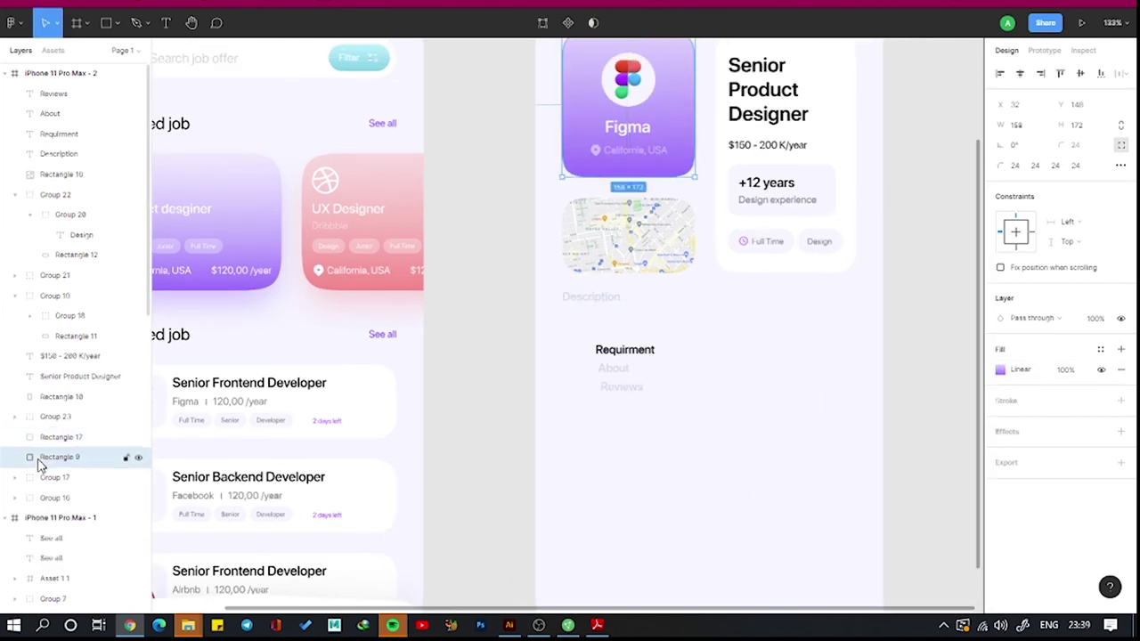
click(1120, 431)
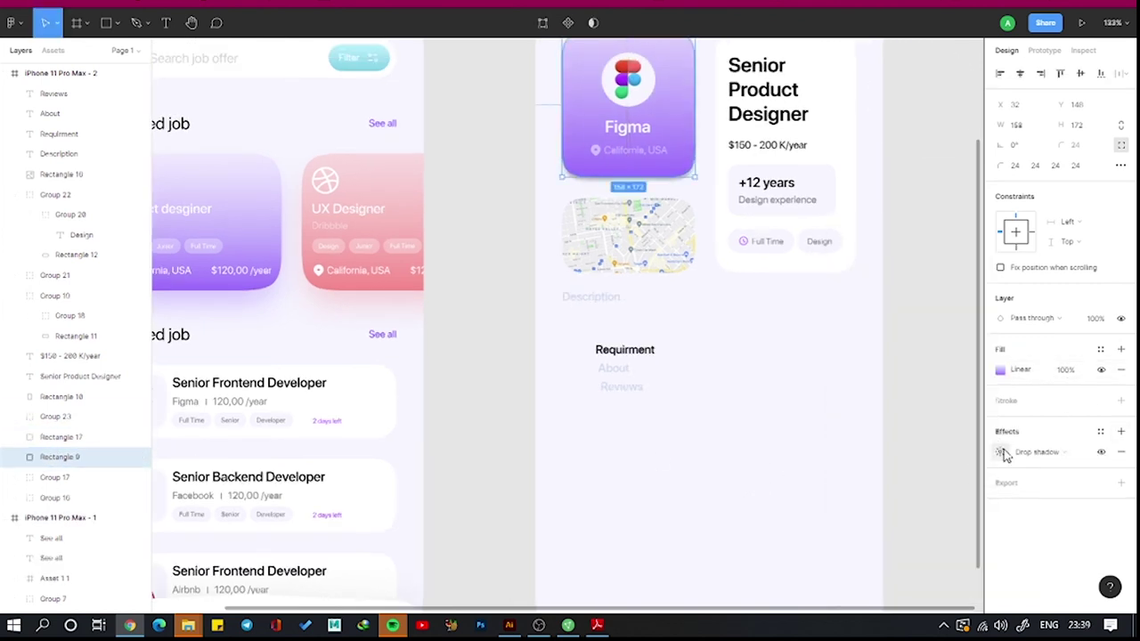
click(1000, 453)
click(868, 504)
click(944, 503)
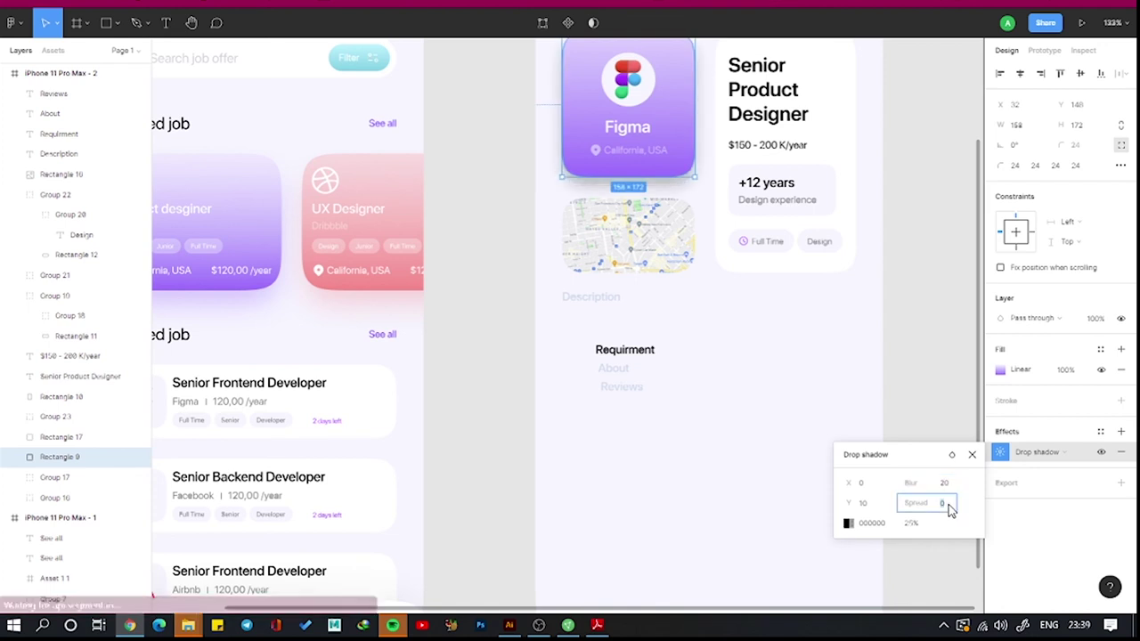
text(-2)
click(847, 523)
click(606, 257)
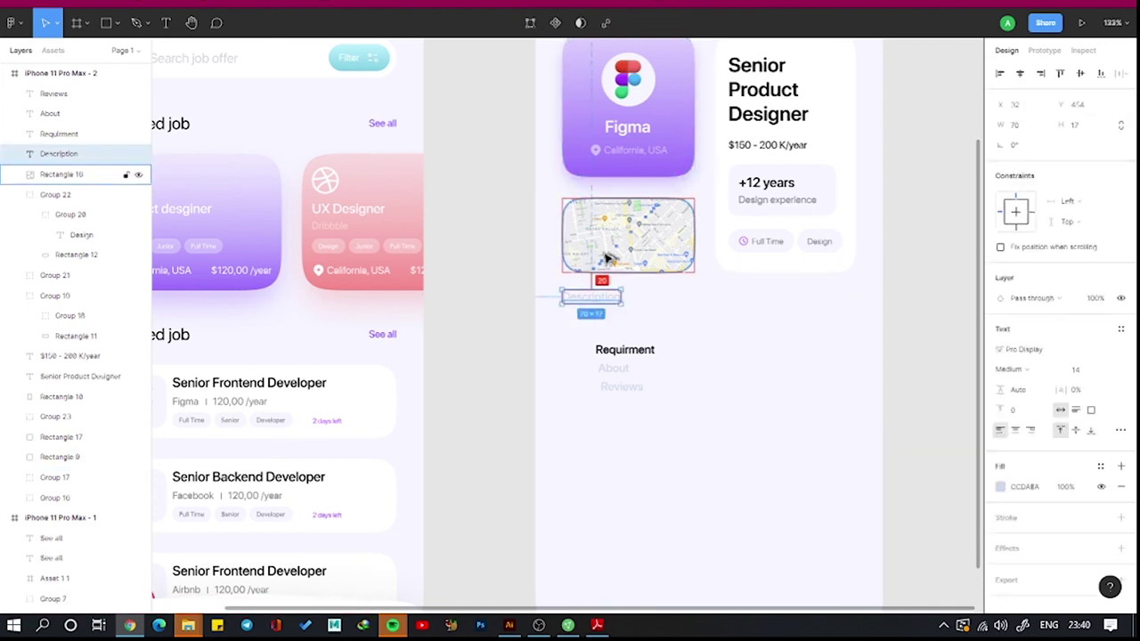
Align the four tab labels in one row and distribute their horizontal spacing evenly.
drag(624, 354, 694, 306)
drag(543, 325, 846, 290)
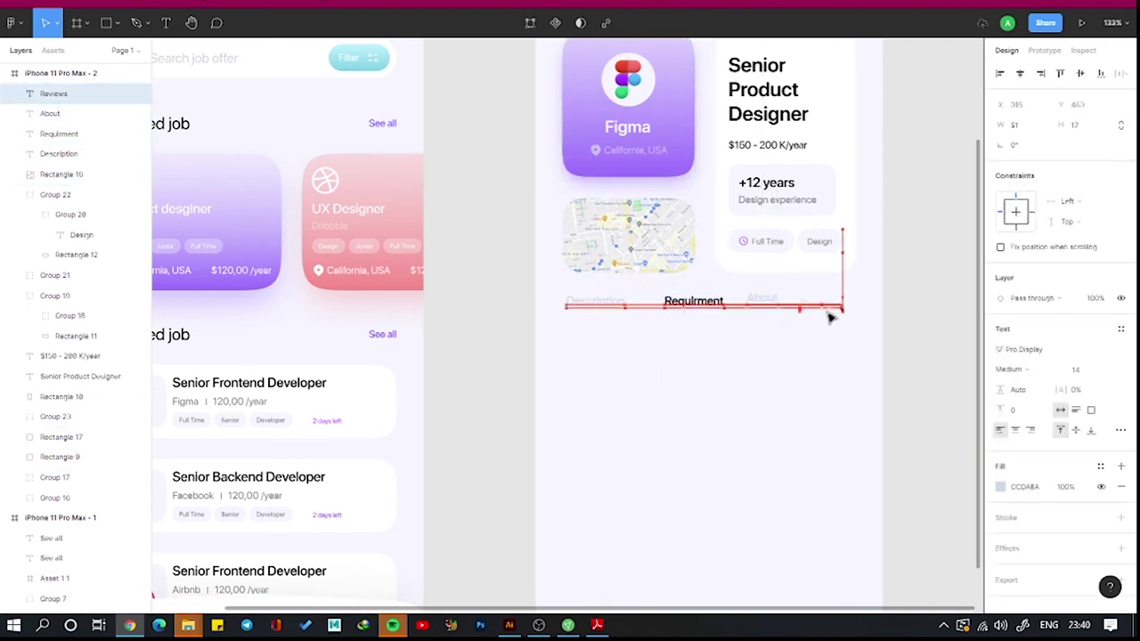
click(1079, 73)
click(1119, 73)
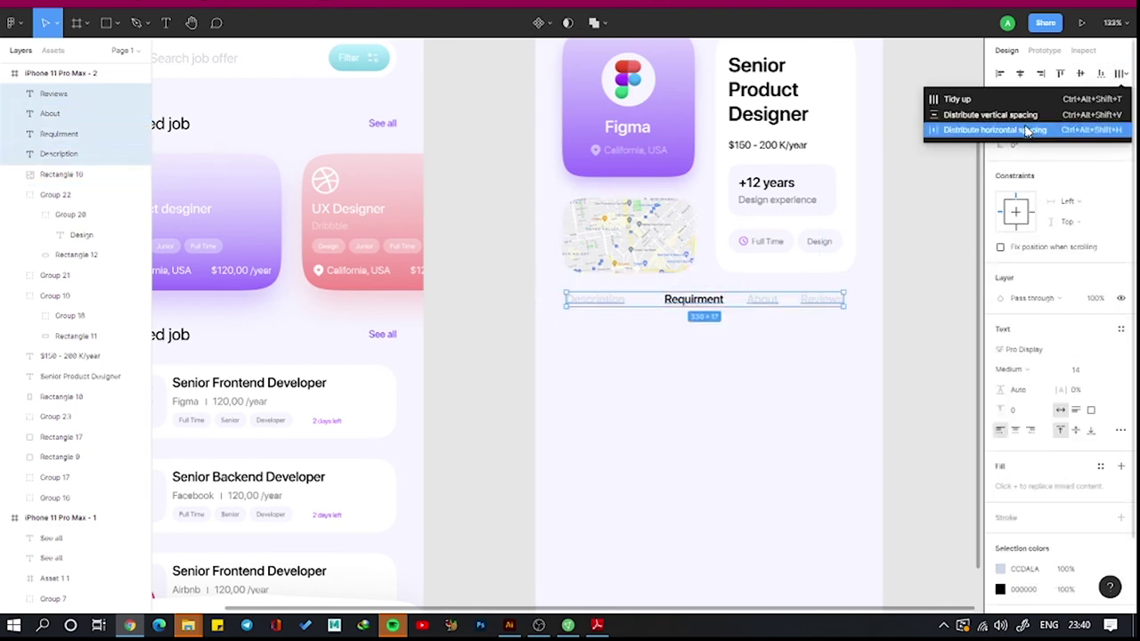
click(1024, 130)
Drag the bullet-list group into the detail screen below the tabs.
click(902, 206)
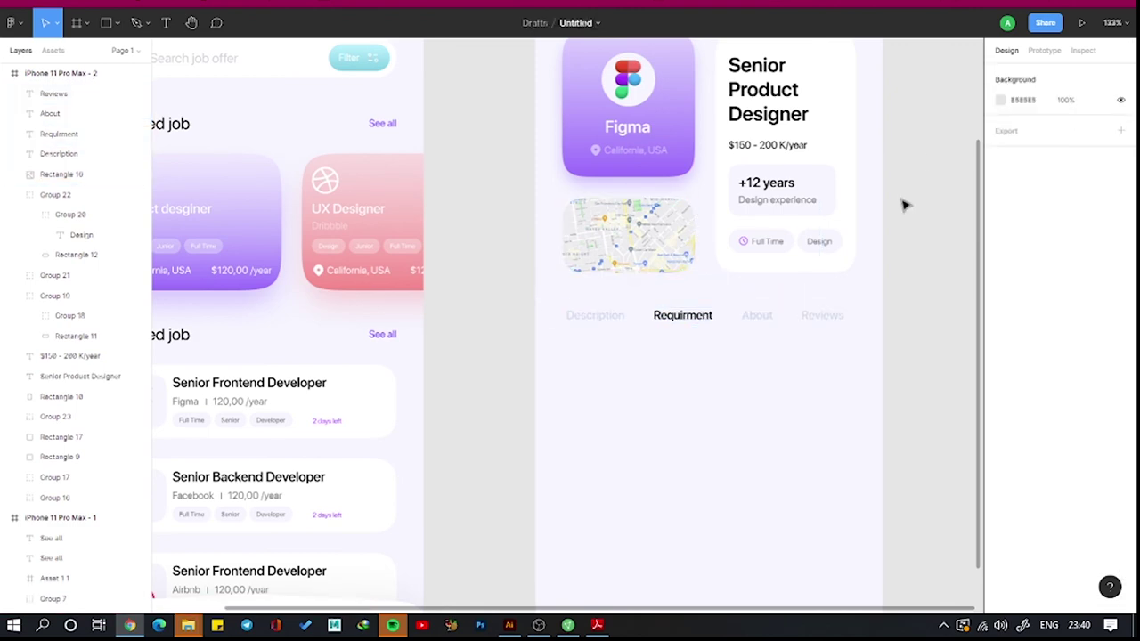
scroll(908, 241, down, 5)
mouse_move(916, 275)
mouse_down()
mouse_move(634, 330)
mouse_move(648, 333)
mouse_up()
Draw a 54px-high rectangle below the requirement list for the button.
scroll(633, 238, up, 5)
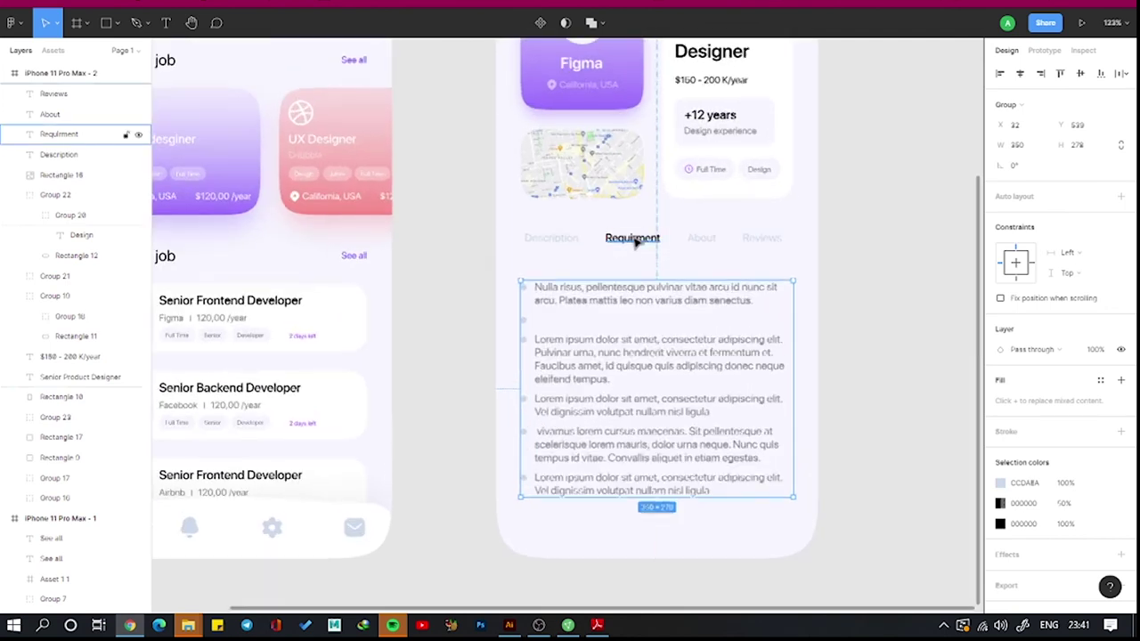
click(860, 275)
click(115, 24)
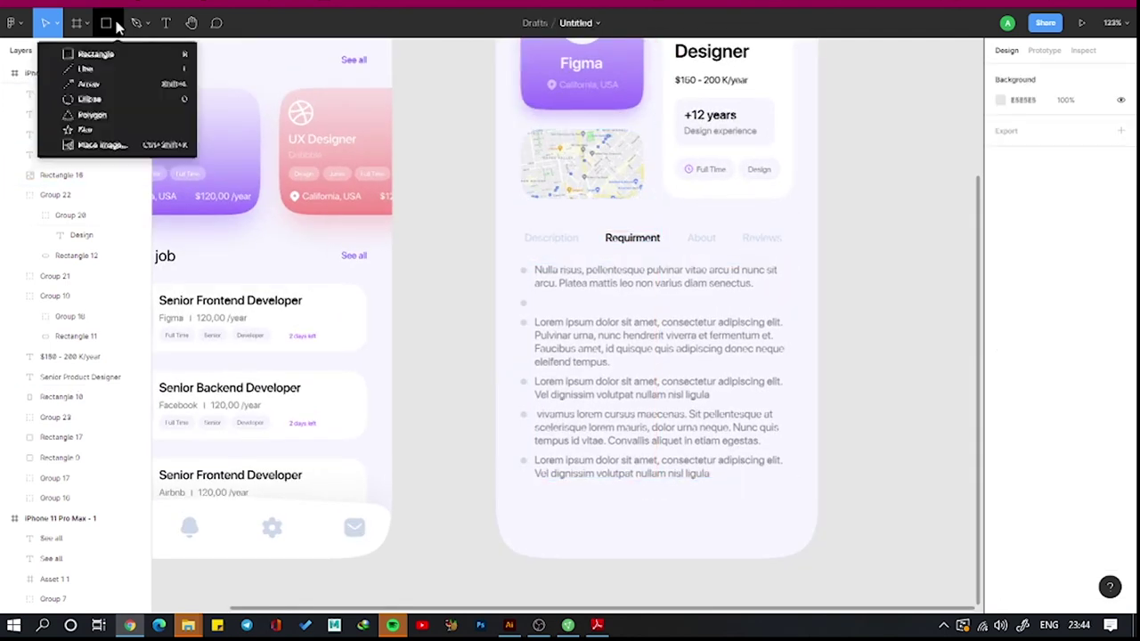
click(93, 51)
drag(524, 498, 794, 534)
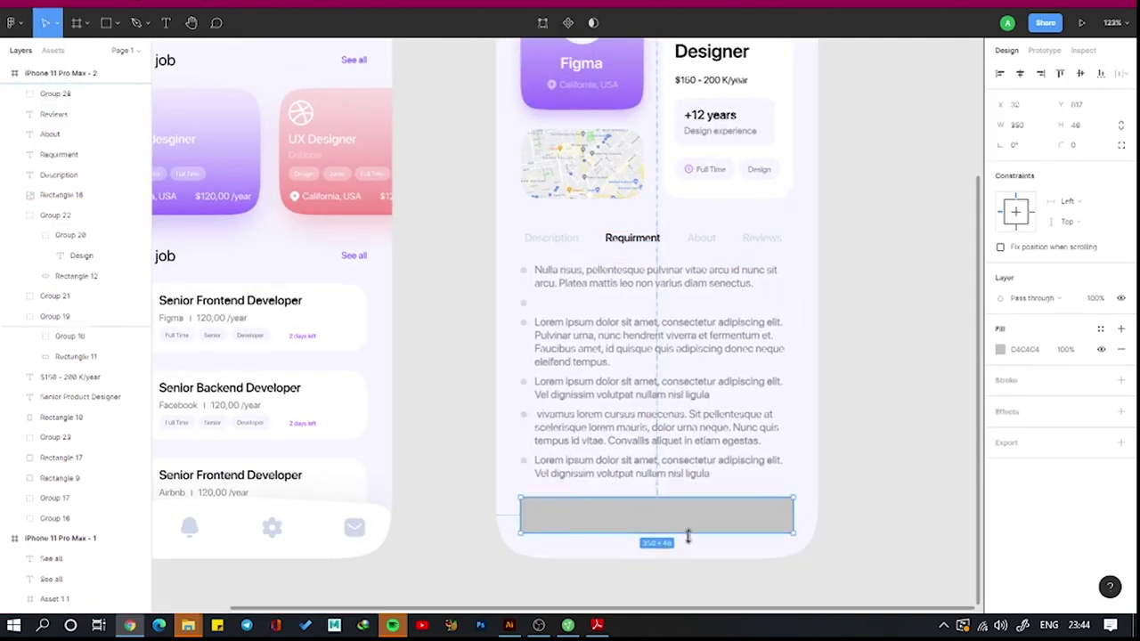
text(54)
key(Return)
Fill the button rectangle with a linear purple gradient.
scroll(655, 498, up, 2)
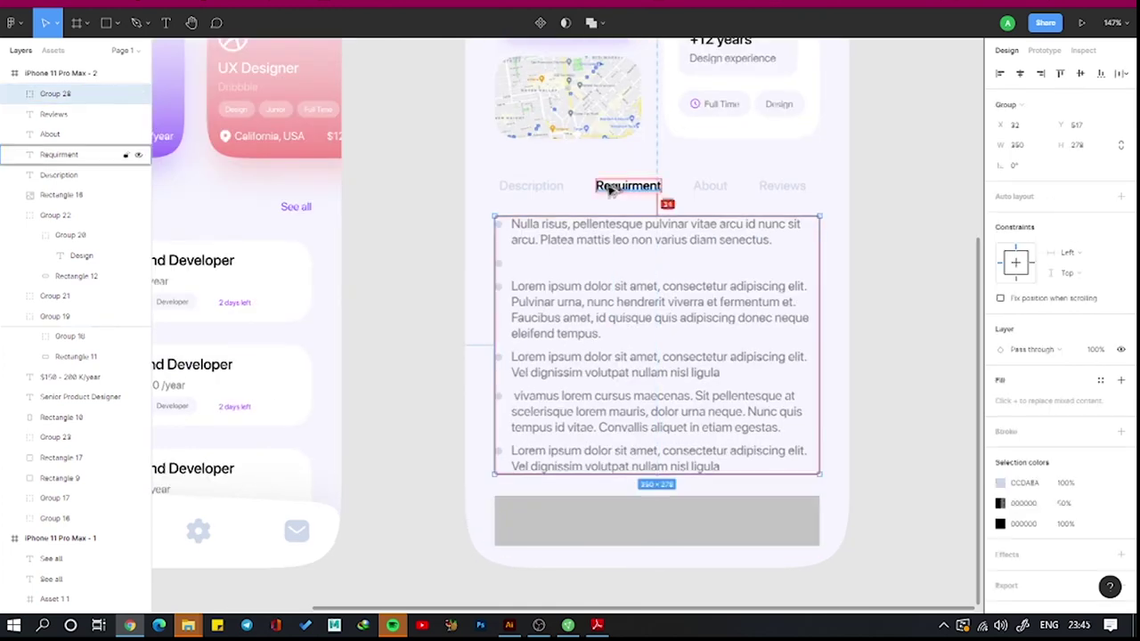
scroll(461, 496, up, 3)
click(1000, 349)
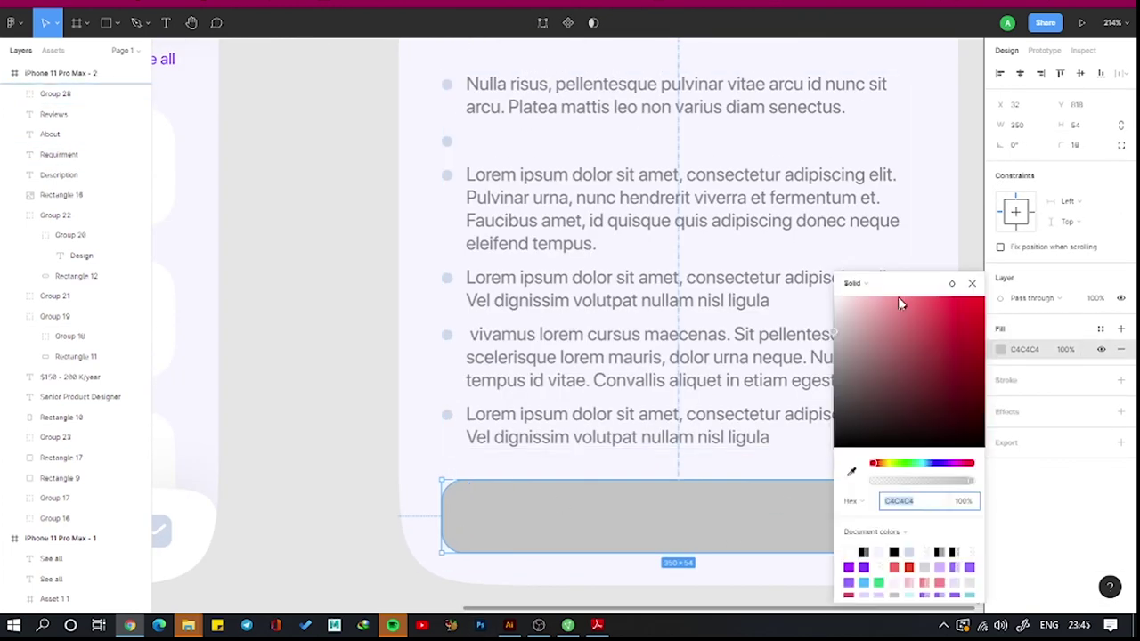
click(855, 283)
click(688, 552)
click(968, 567)
click(961, 581)
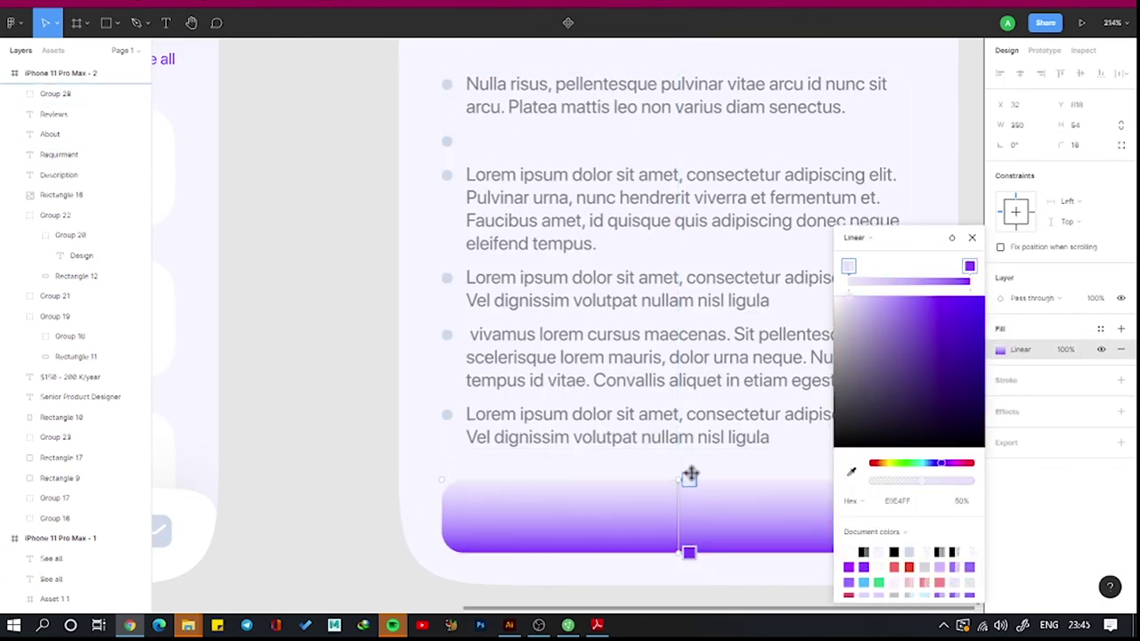
Add a purple drop shadow to the button (Y 10, Blur 20, Spread -3).
scroll(686, 465, down, 3)
click(1120, 412)
click(999, 432)
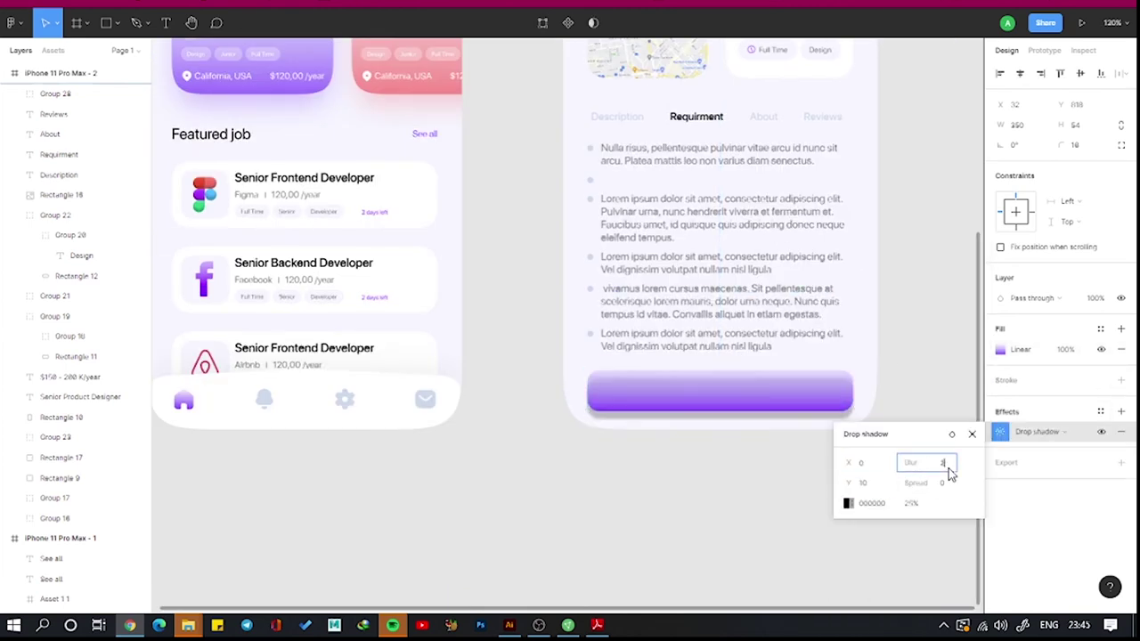
click(848, 503)
drag(730, 481, 759, 485)
key(Escape)
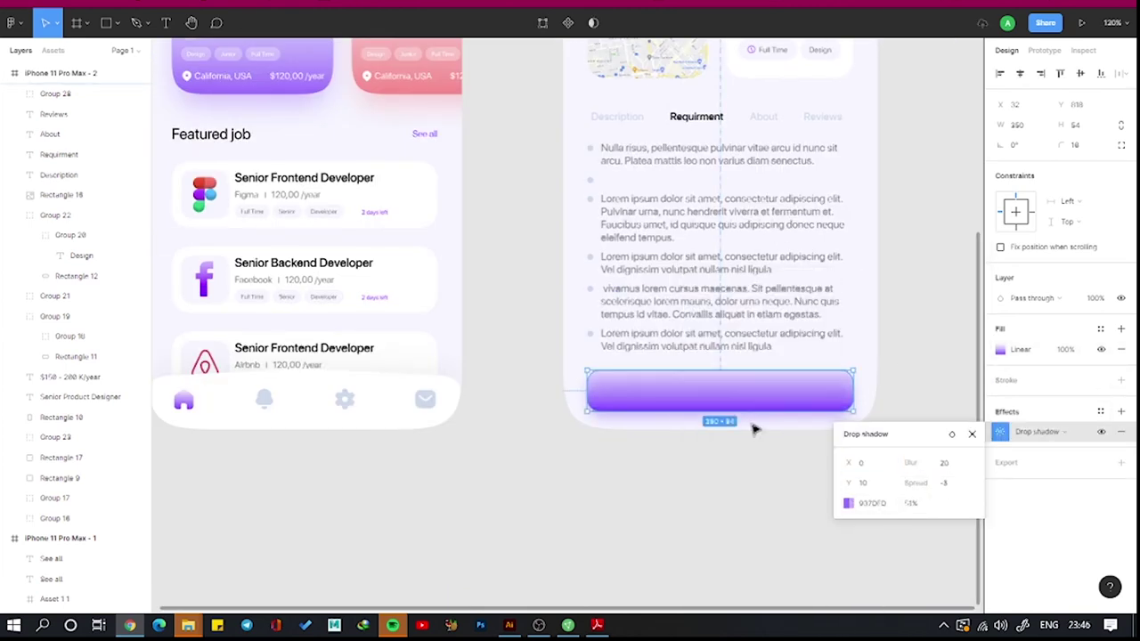
click(725, 525)
Create white 'Apply Now' text.
key(t)
drag(624, 488, 752, 532)
text(Apply Now)
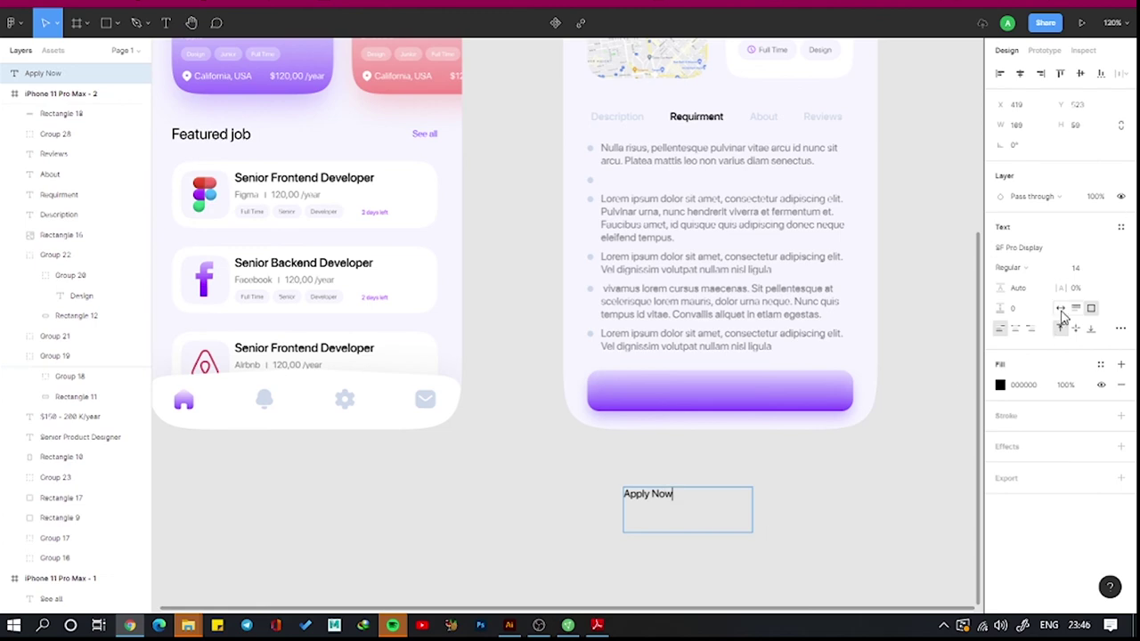
click(1000, 385)
click(840, 294)
key(Escape)
Move the 'Apply Now' label onto the purple button and centre it.
click(820, 480)
drag(709, 497, 778, 389)
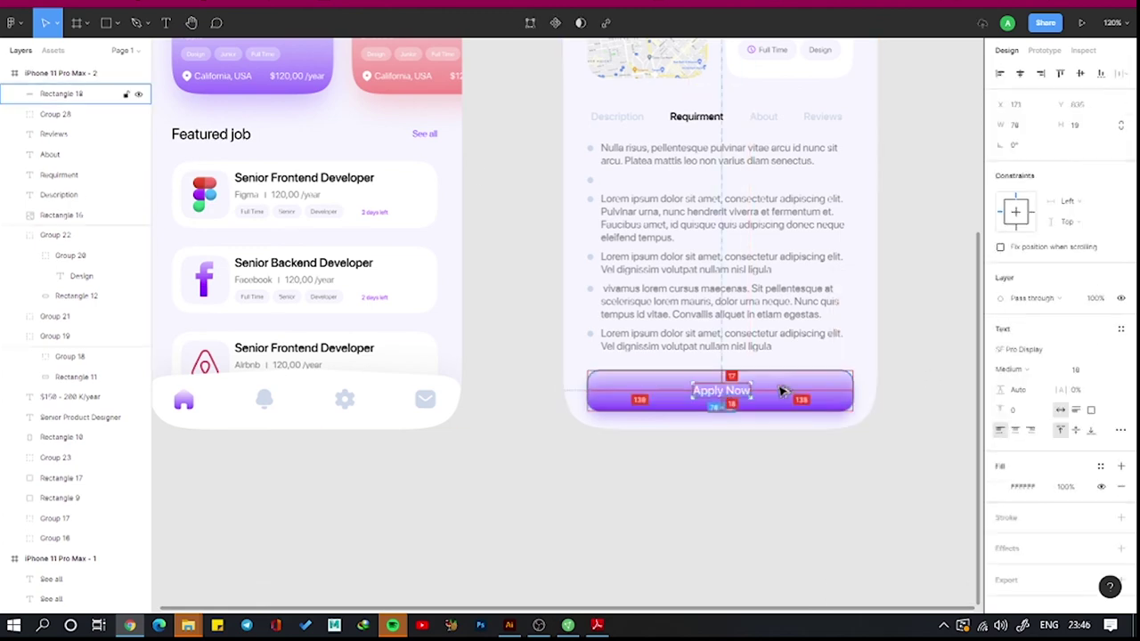
click(1020, 73)
key(Escape)
click(720, 391)
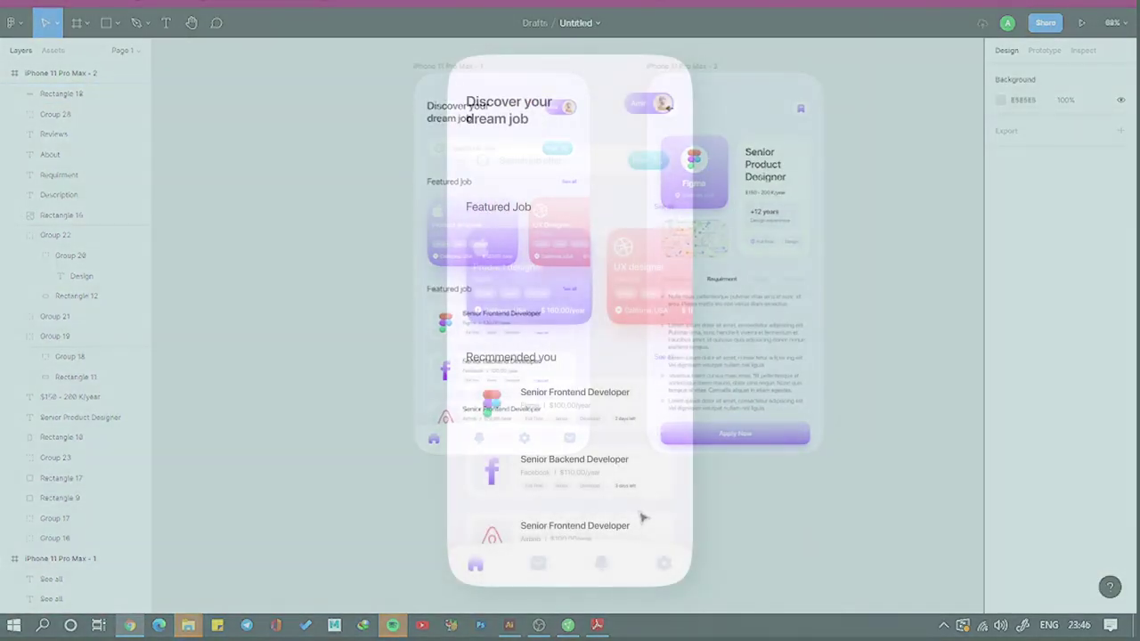